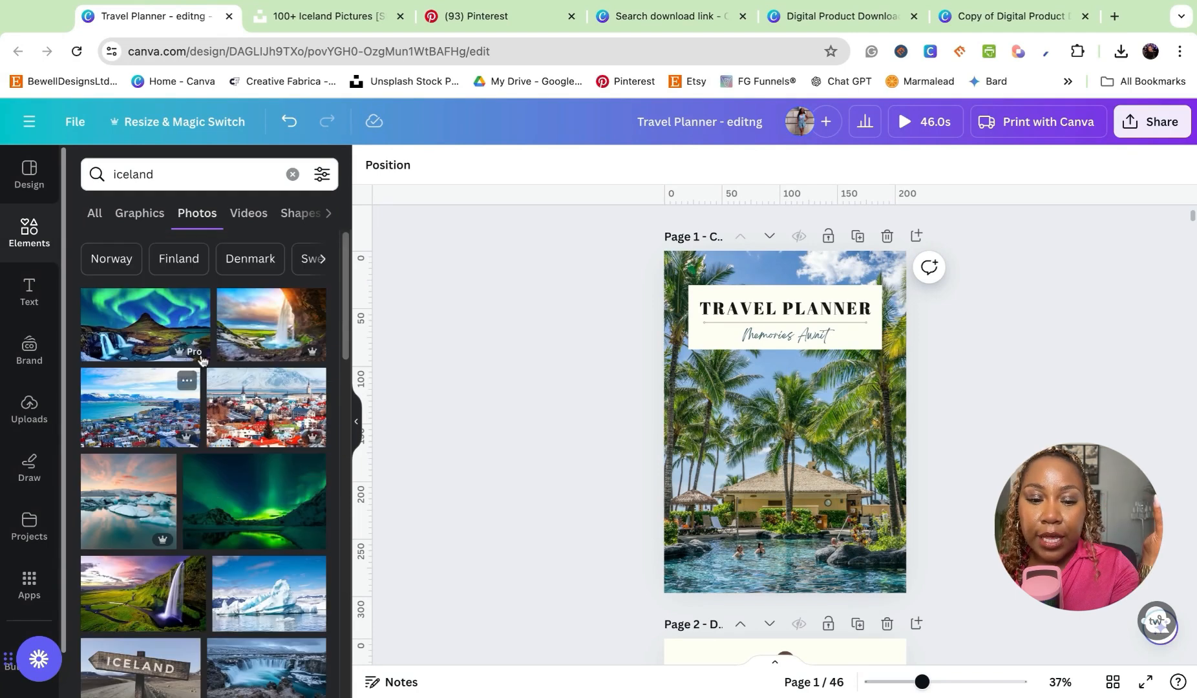
- Replace the cover page's background photo with the iceberg photo from the Iceland results
{"action": "left_click", "coordinate": [272, 324]}
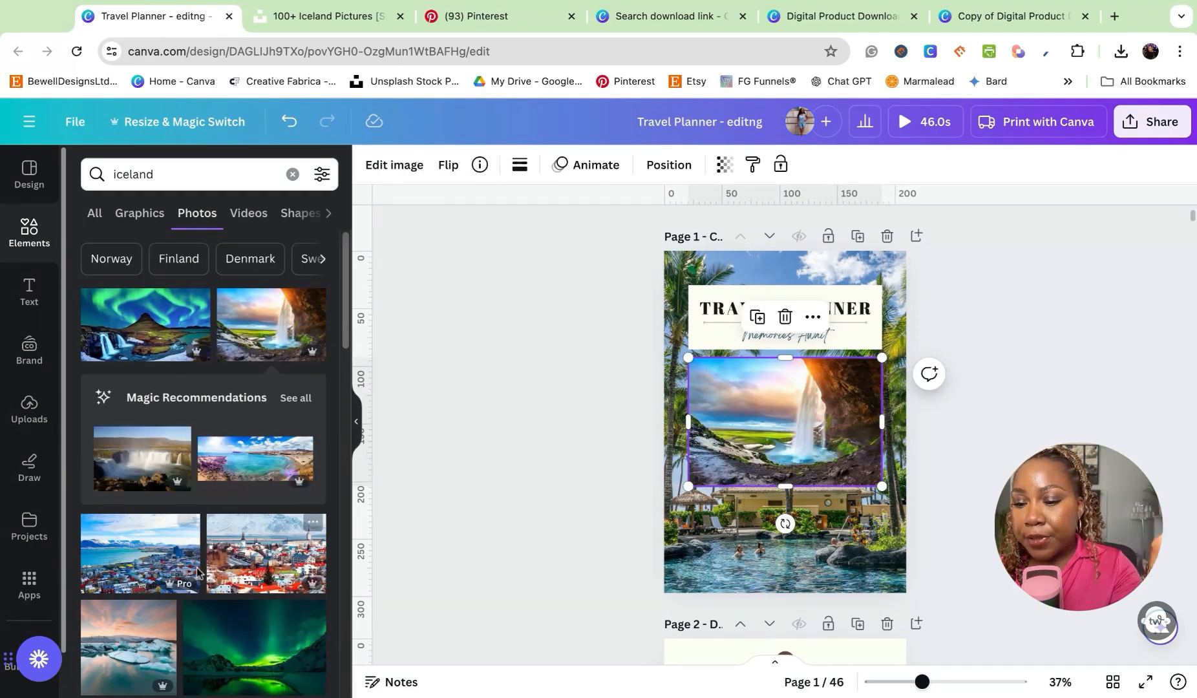
{"action": "key", "text": "Delete"}
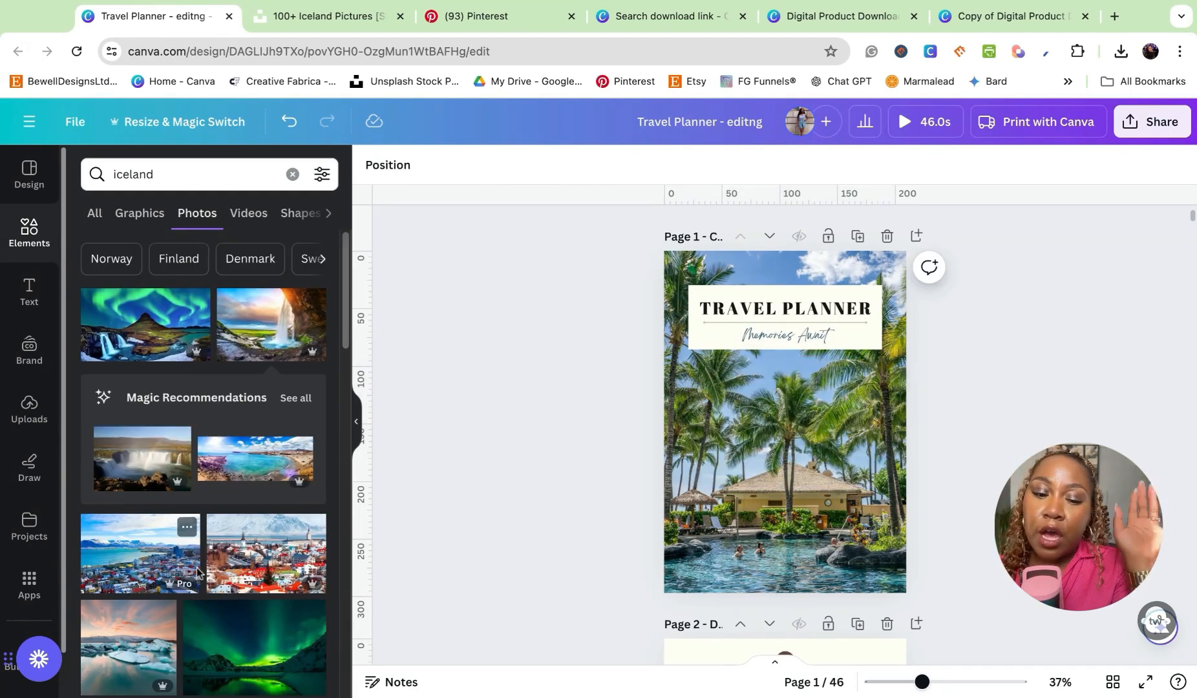
{"action": "scroll", "coordinate": [231, 491], "scroll_direction": "down", "scroll_amount": 3}
{"action": "scroll", "coordinate": [231, 491], "scroll_direction": "down", "scroll_amount": 4}
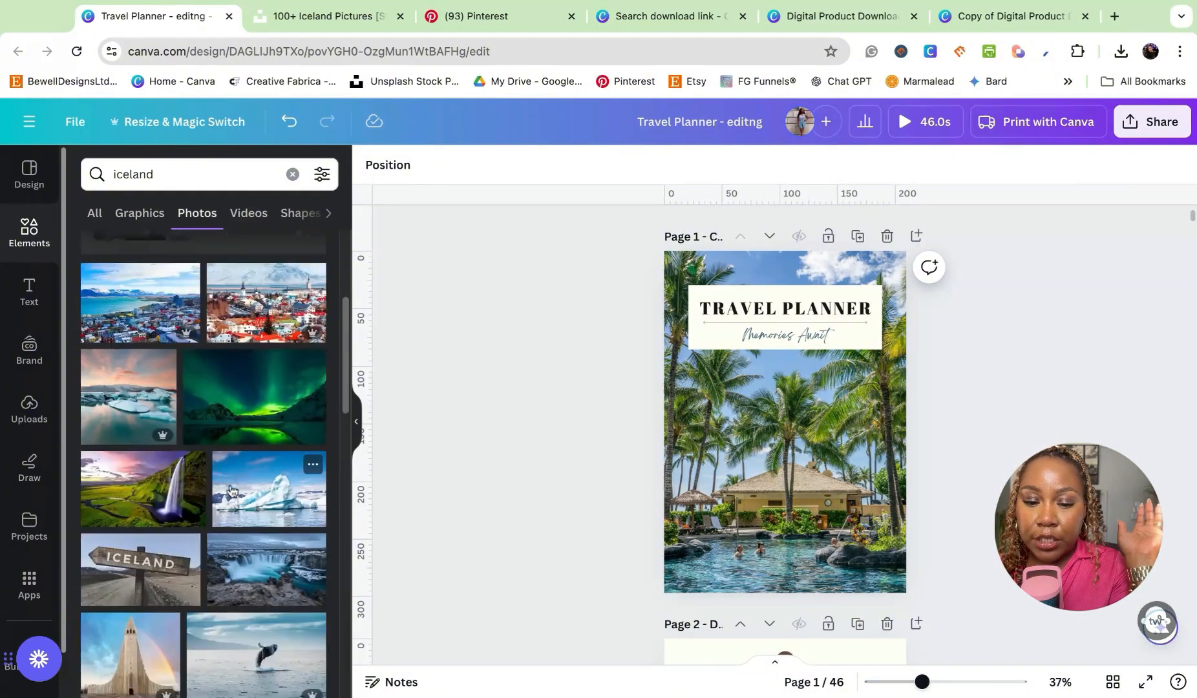
{"action": "left_click", "coordinate": [255, 345]}
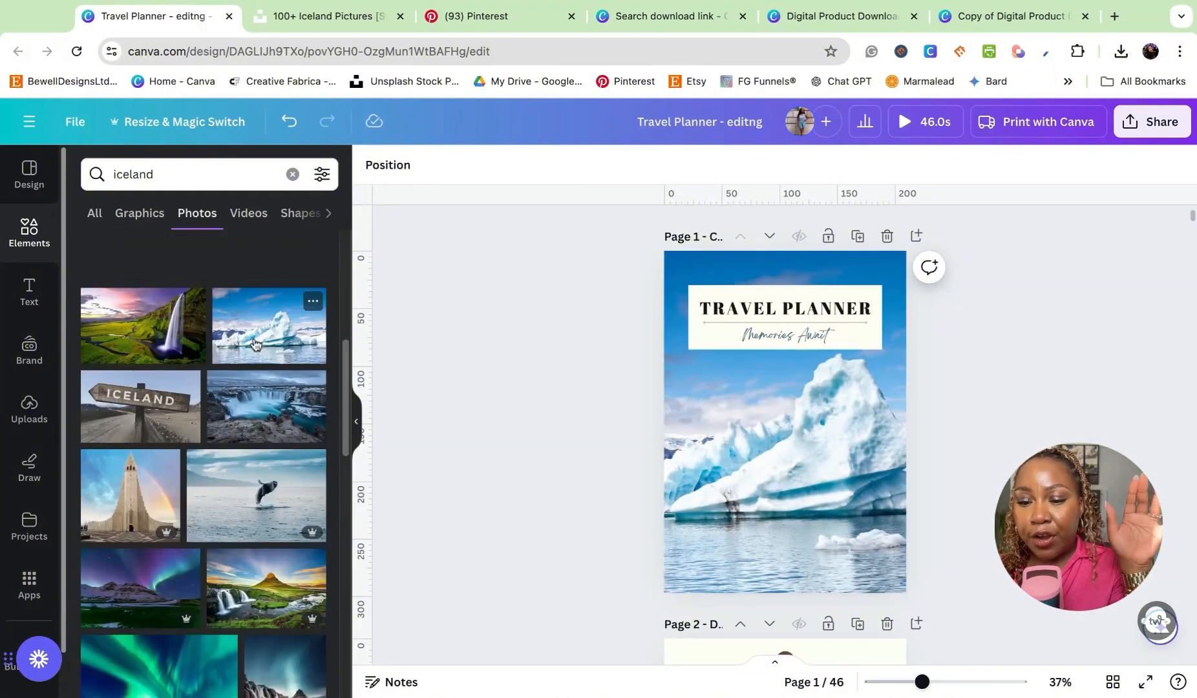
- Change the destination name on page 2 to "Iceland"
{"action": "scroll", "coordinate": [888, 382], "scroll_direction": "down", "scroll_amount": 5}
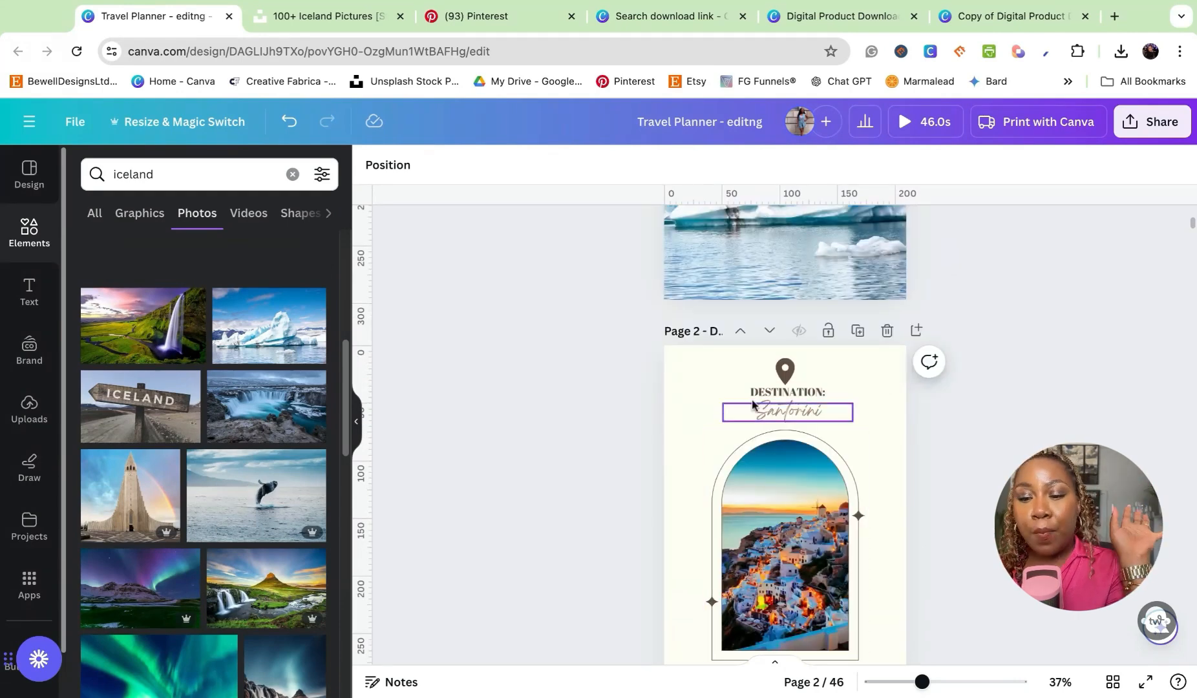
{"action": "left_click", "coordinate": [787, 415]}
{"action": "double_click", "coordinate": [787, 416]}
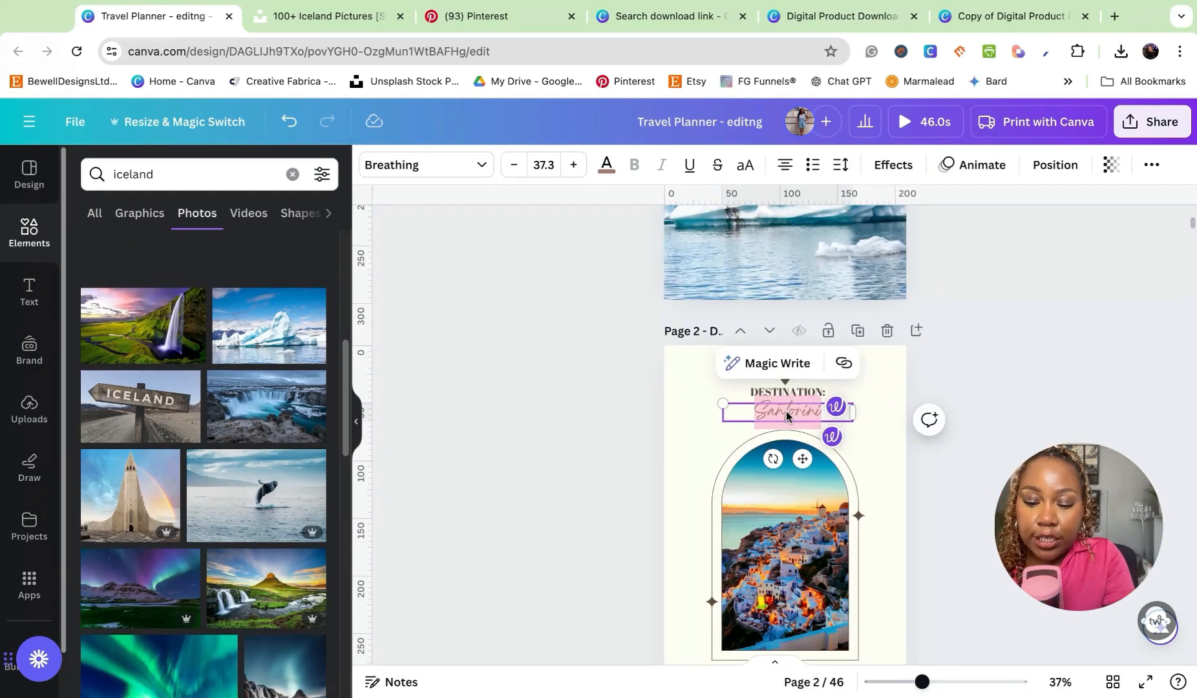
{"action": "type", "text": "Iceland"}
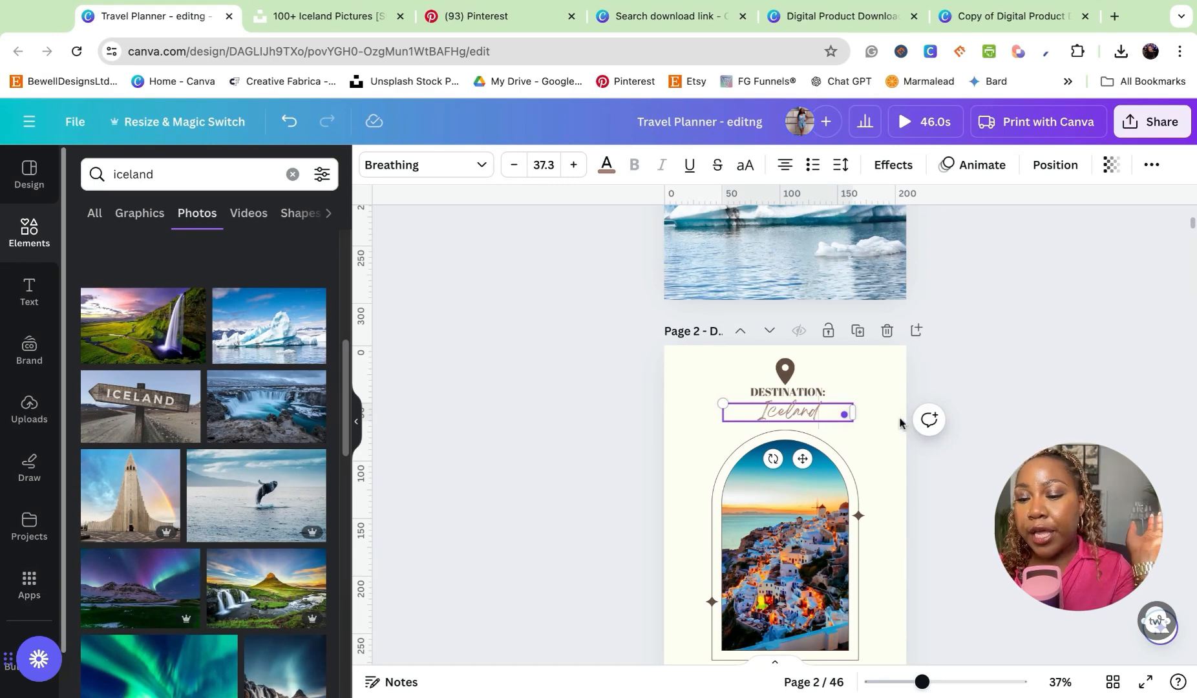
- Replace the photo in page 2's arch frame with the blue waterfall photo from the Iceland results
{"action": "scroll", "coordinate": [776, 414], "scroll_direction": "down", "scroll_amount": 3}
{"action": "left_click_drag", "start_coordinate": [266, 406], "coordinate": [876, 399]}
{"action": "scroll", "coordinate": [875, 399], "scroll_direction": "down", "scroll_amount": 5}
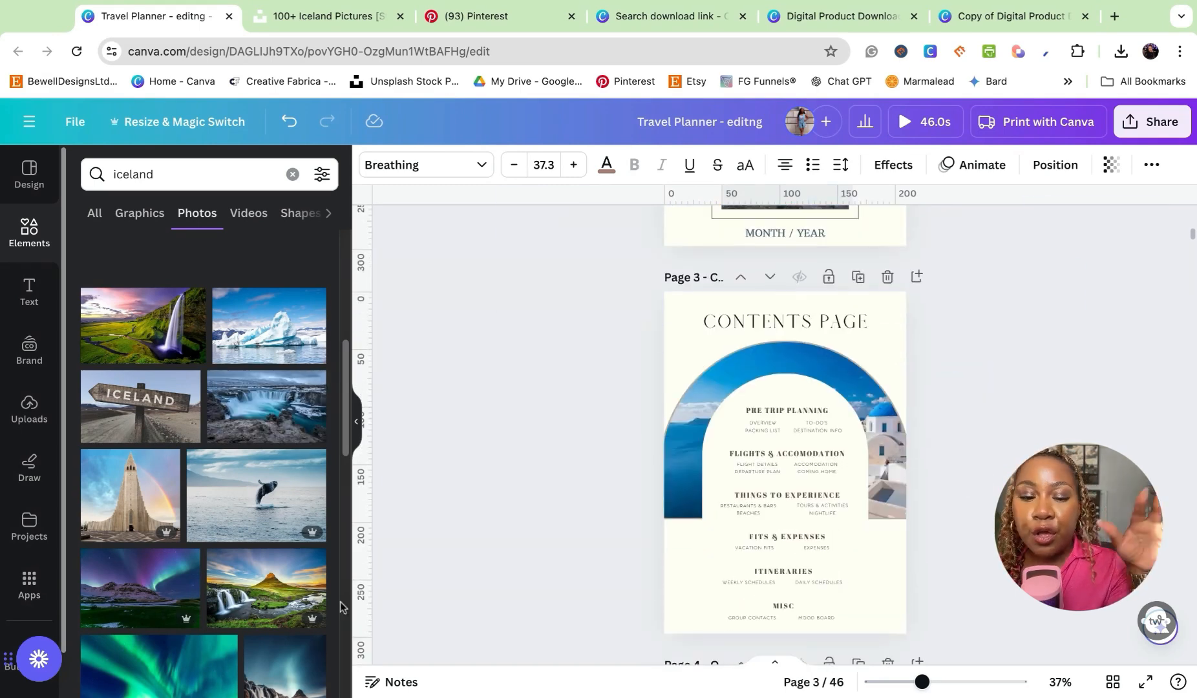
- Replace the photo in the contents page's arch frame with the whale-and-ocean photo
{"action": "scroll", "coordinate": [241, 575], "scroll_direction": "down", "scroll_amount": 1}
{"action": "scroll", "coordinate": [241, 575], "scroll_direction": "down", "scroll_amount": 1}
{"action": "left_click_drag", "start_coordinate": [287, 635], "coordinate": [785, 517]}
{"action": "left_click_drag", "start_coordinate": [239, 441], "coordinate": [917, 387]}
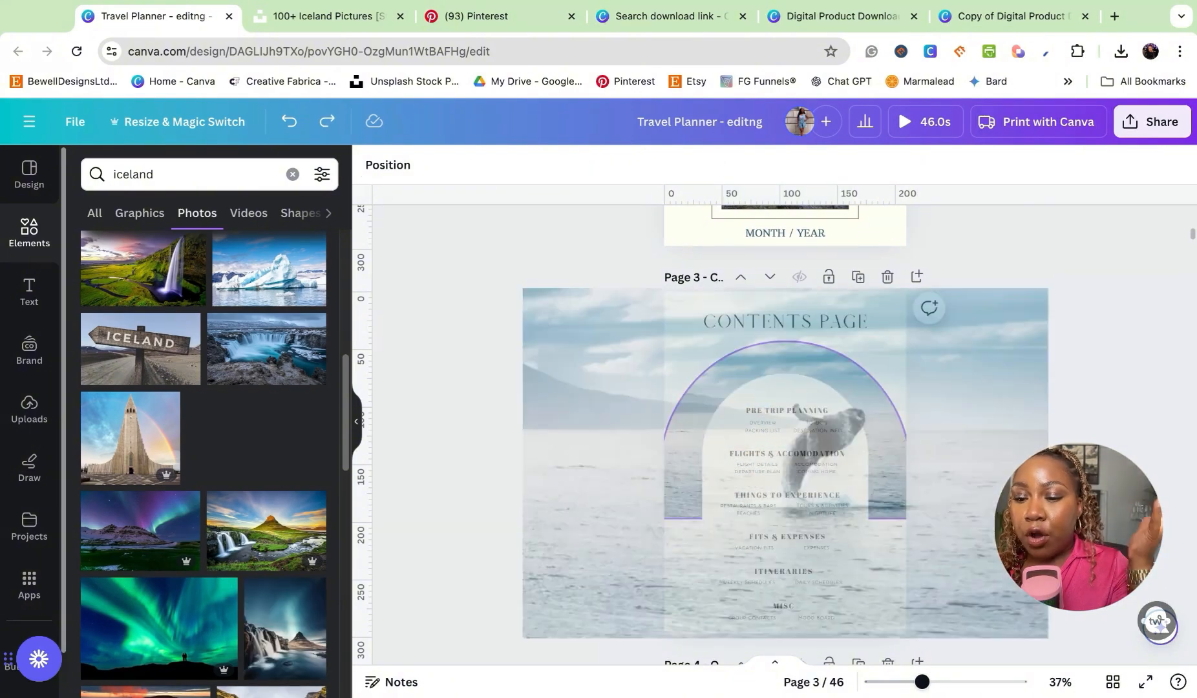
{"action": "scroll", "coordinate": [1006, 319], "scroll_direction": "down", "scroll_amount": 3}
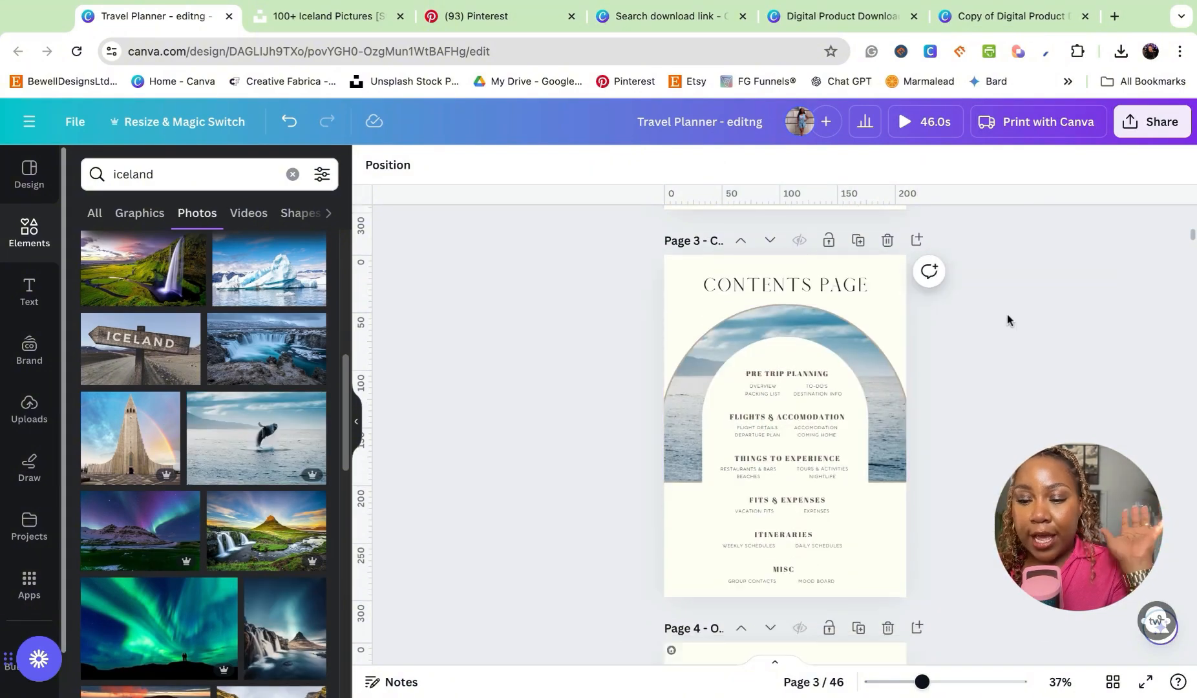
- Set the contents page's background to the light greyish beige from the Brand Kit colour palette
{"action": "scroll", "coordinate": [1007, 320], "scroll_direction": "up", "scroll_amount": 3}
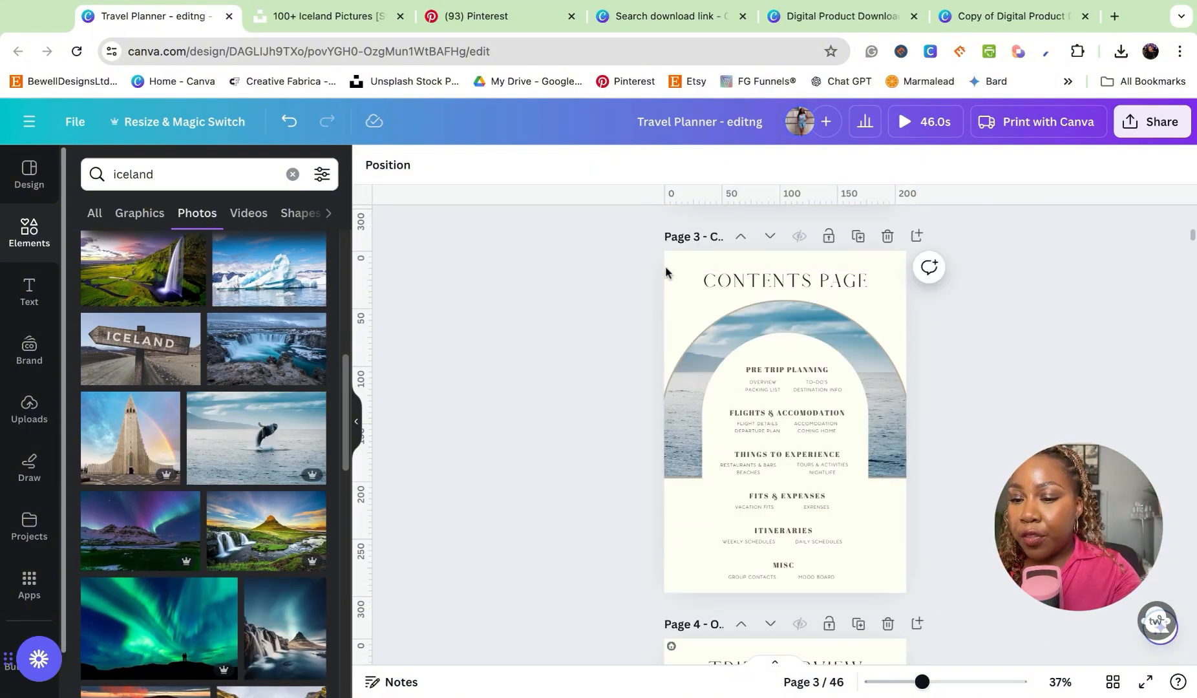
{"action": "left_click", "coordinate": [669, 274]}
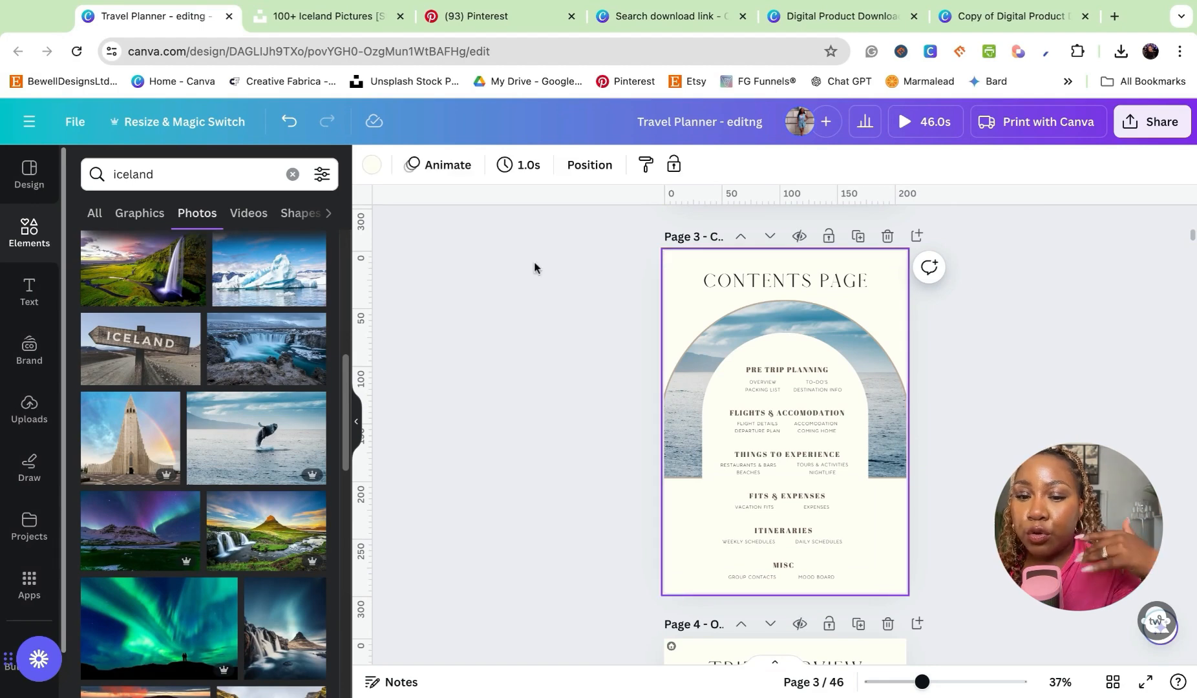
{"action": "left_click", "coordinate": [372, 166]}
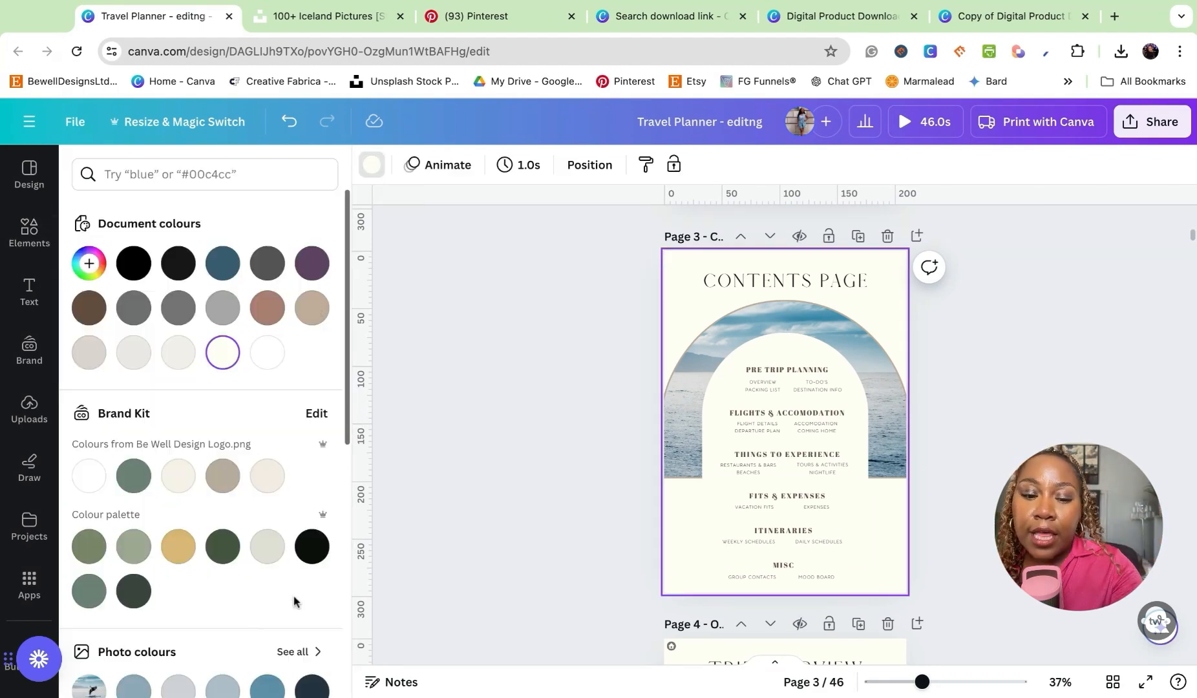
{"action": "scroll", "coordinate": [278, 444], "scroll_direction": "down", "scroll_amount": 2}
{"action": "left_click", "coordinate": [268, 434]}
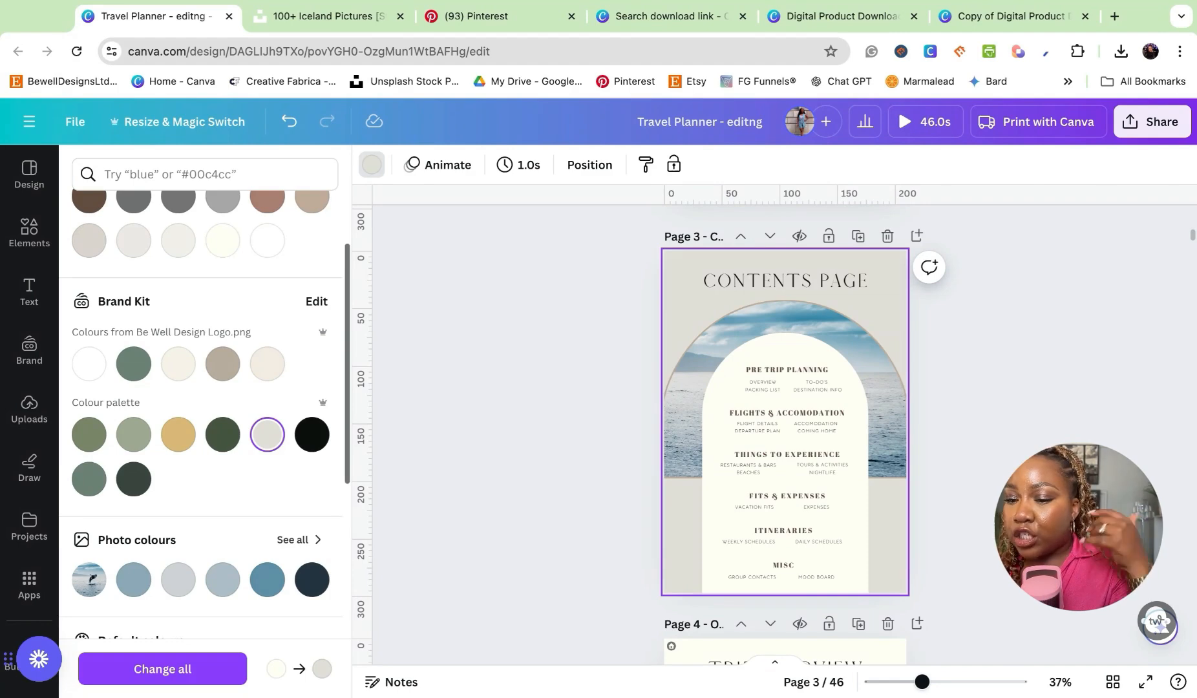
- Try the reddish-brown document colour as the background across all pages, and undo both colour changes
{"action": "scroll", "coordinate": [219, 258], "scroll_direction": "up", "scroll_amount": 1}
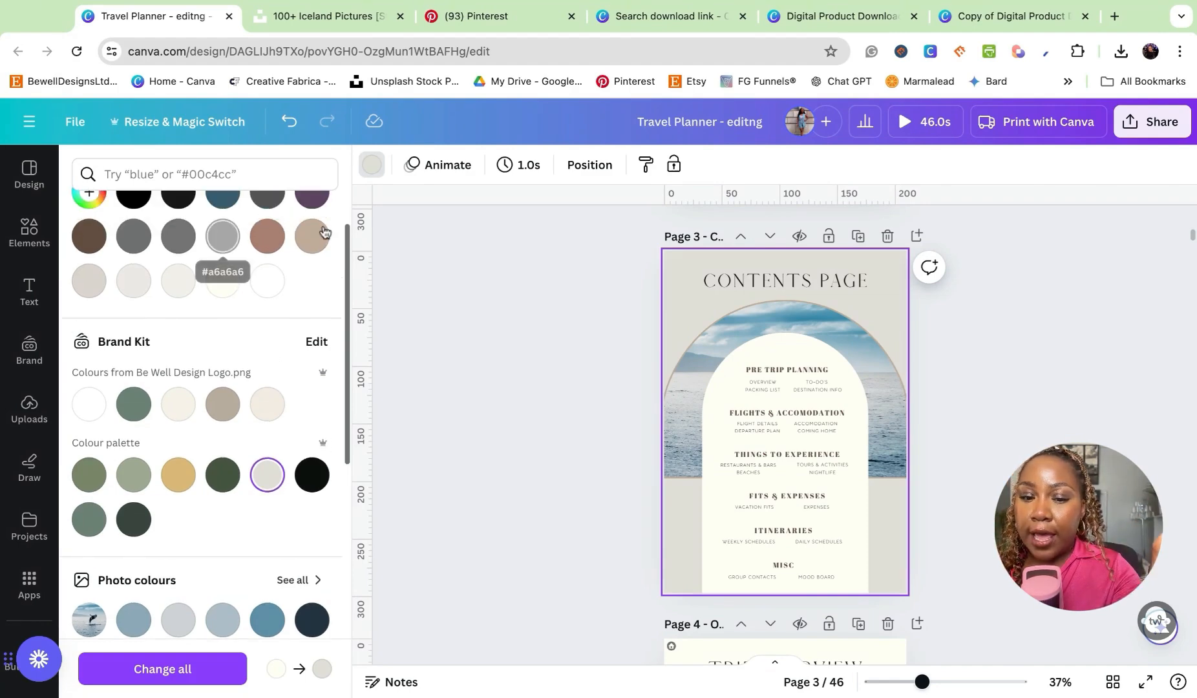
{"action": "left_click", "coordinate": [267, 235]}
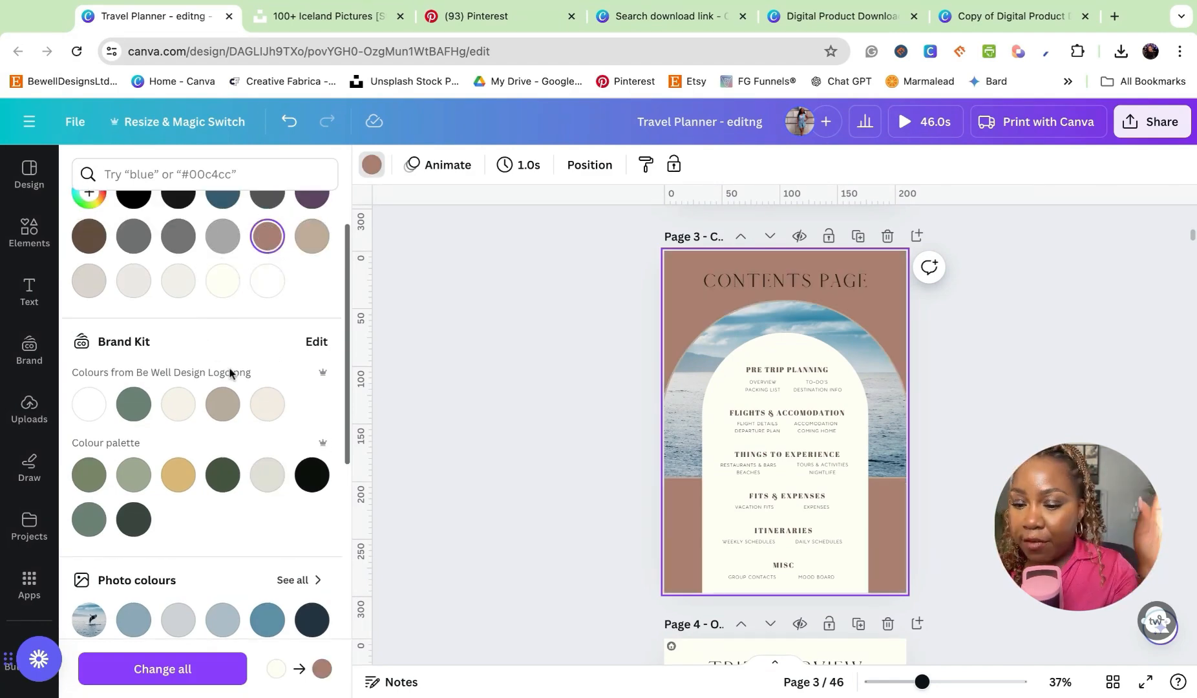
{"action": "left_click", "coordinate": [200, 672]}
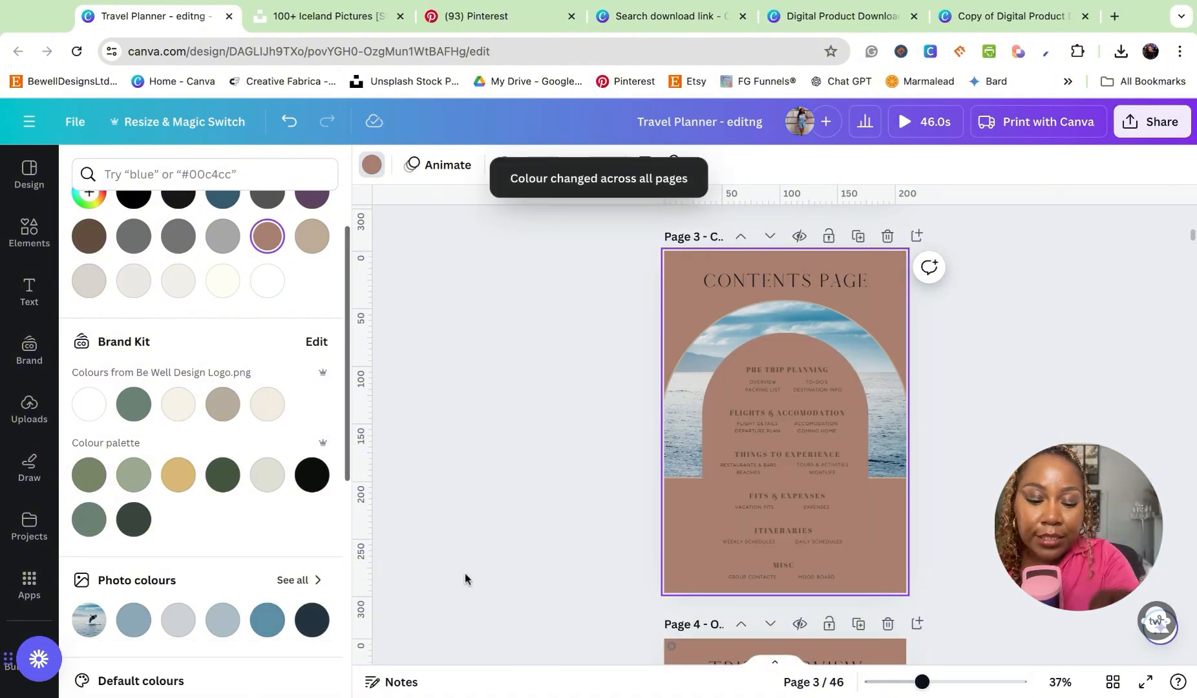
{"action": "key", "text": "ctrl+z"}
{"action": "key", "text": "ctrl+z"}
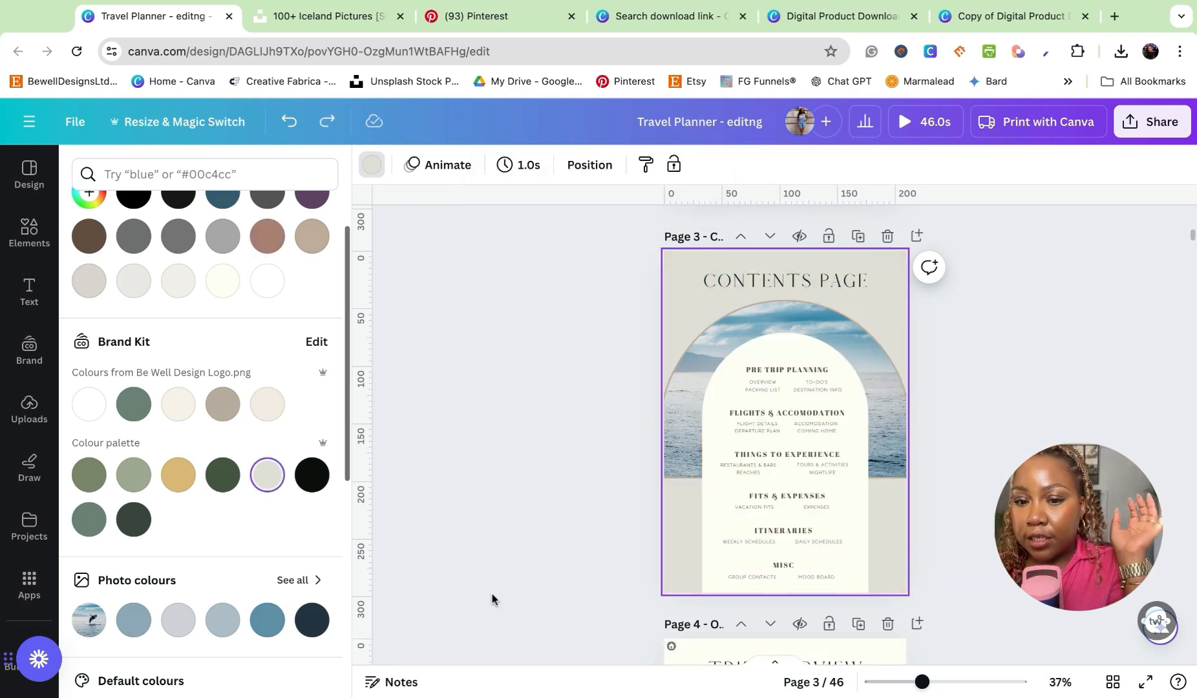
- Set the font of the "Contents Page" title to Abril Fatface
{"action": "scroll", "coordinate": [986, 341], "scroll_direction": "up", "scroll_amount": 1}
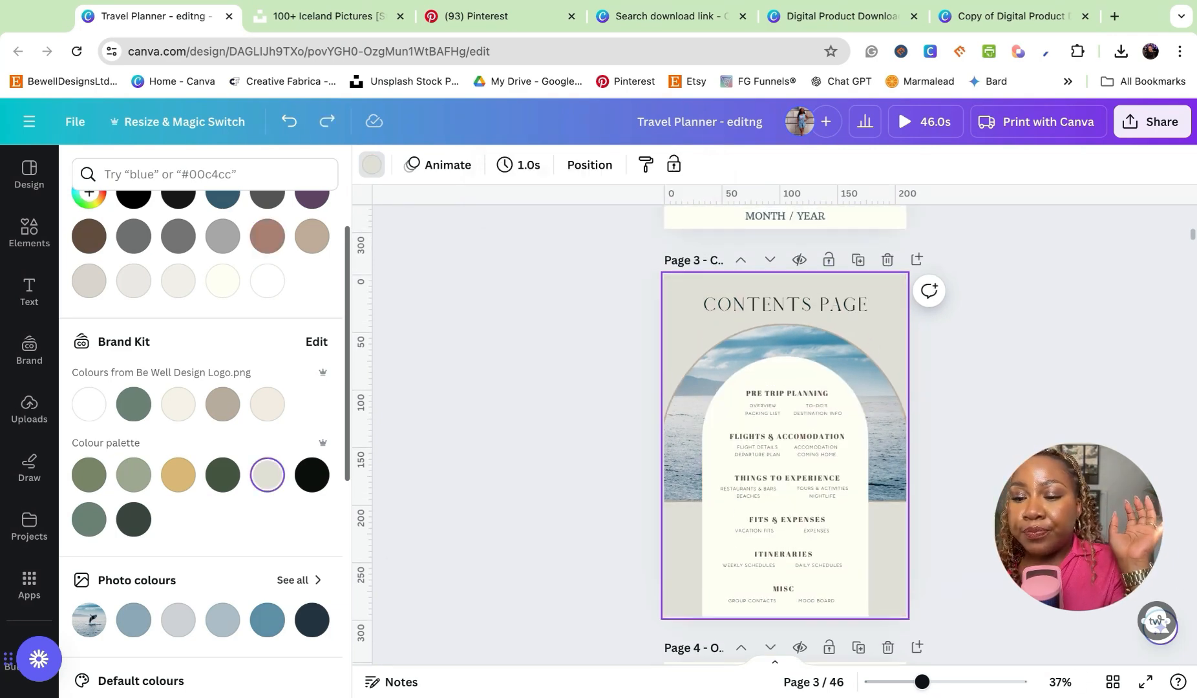
{"action": "scroll", "coordinate": [867, 349], "scroll_direction": "down", "scroll_amount": 2}
{"action": "scroll", "coordinate": [840, 342], "scroll_direction": "up", "scroll_amount": 2}
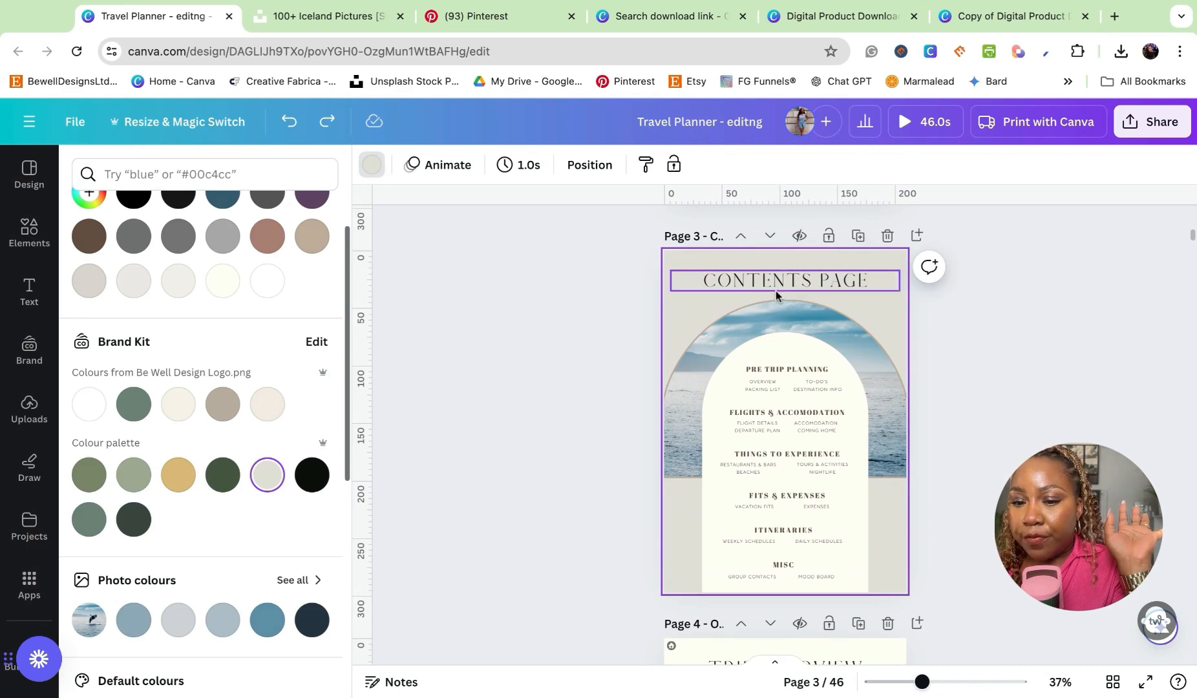
{"action": "left_click", "coordinate": [775, 284]}
{"action": "left_click", "coordinate": [427, 167]}
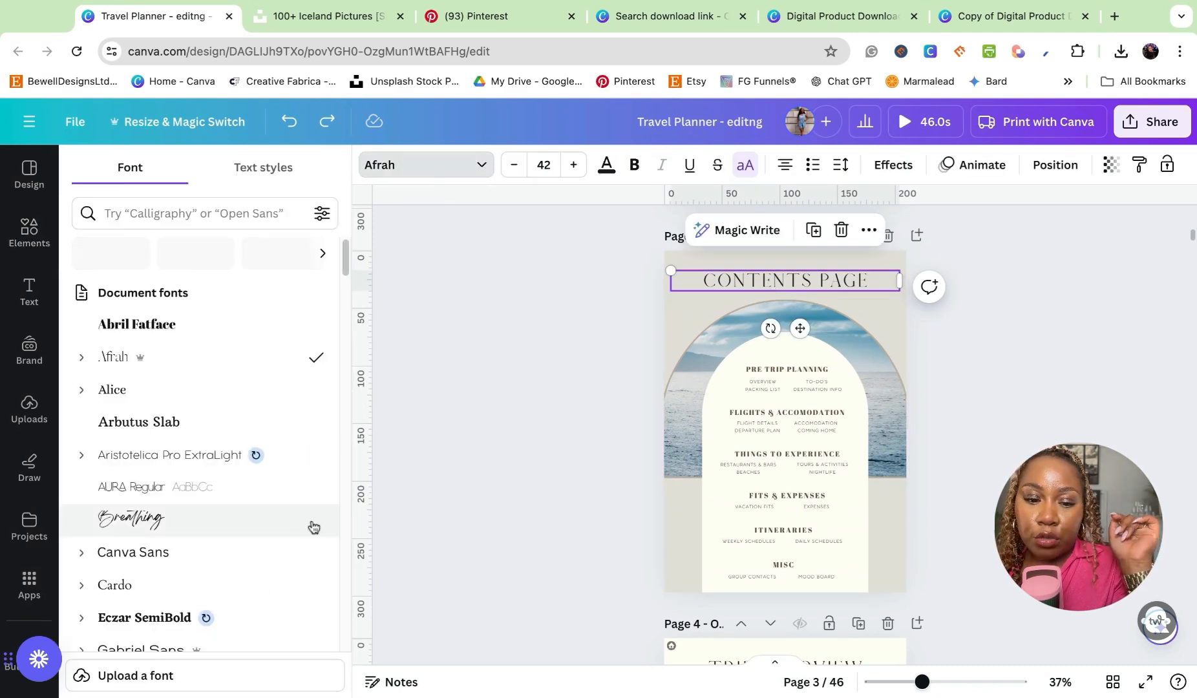
{"action": "left_click", "coordinate": [236, 323]}
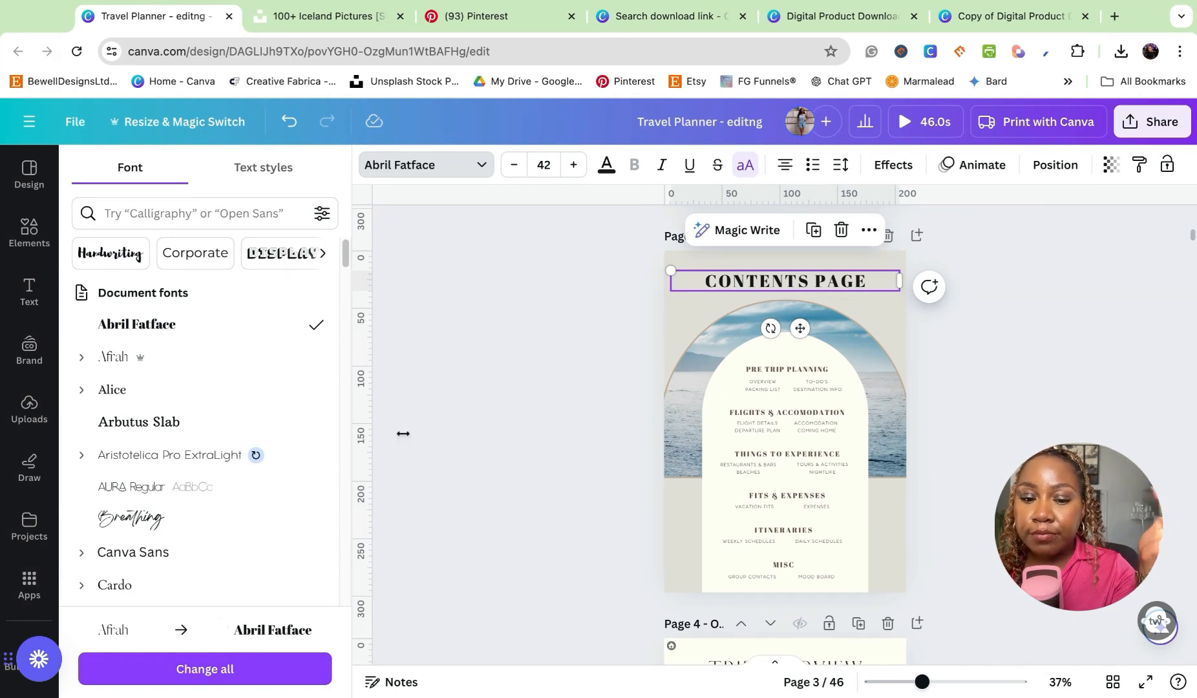
- Try the "Contents Page" title in the Breathing font without all capitals, and undo both changes
{"action": "left_click", "coordinate": [134, 521]}
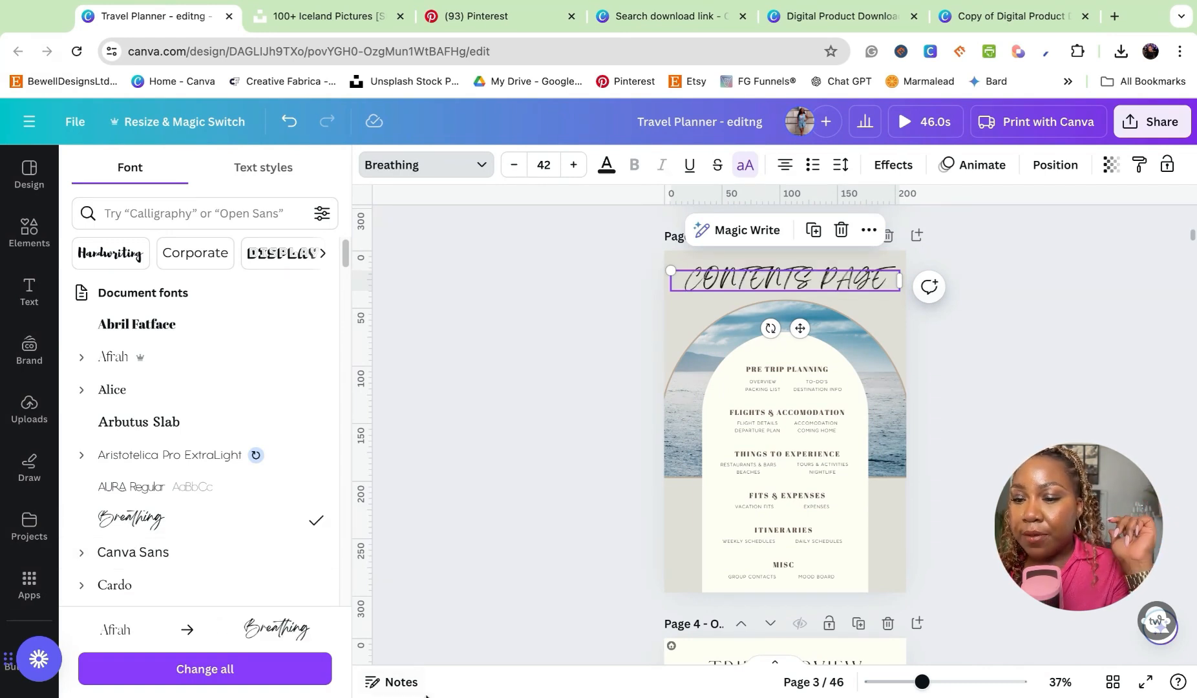
{"action": "left_click", "coordinate": [743, 169]}
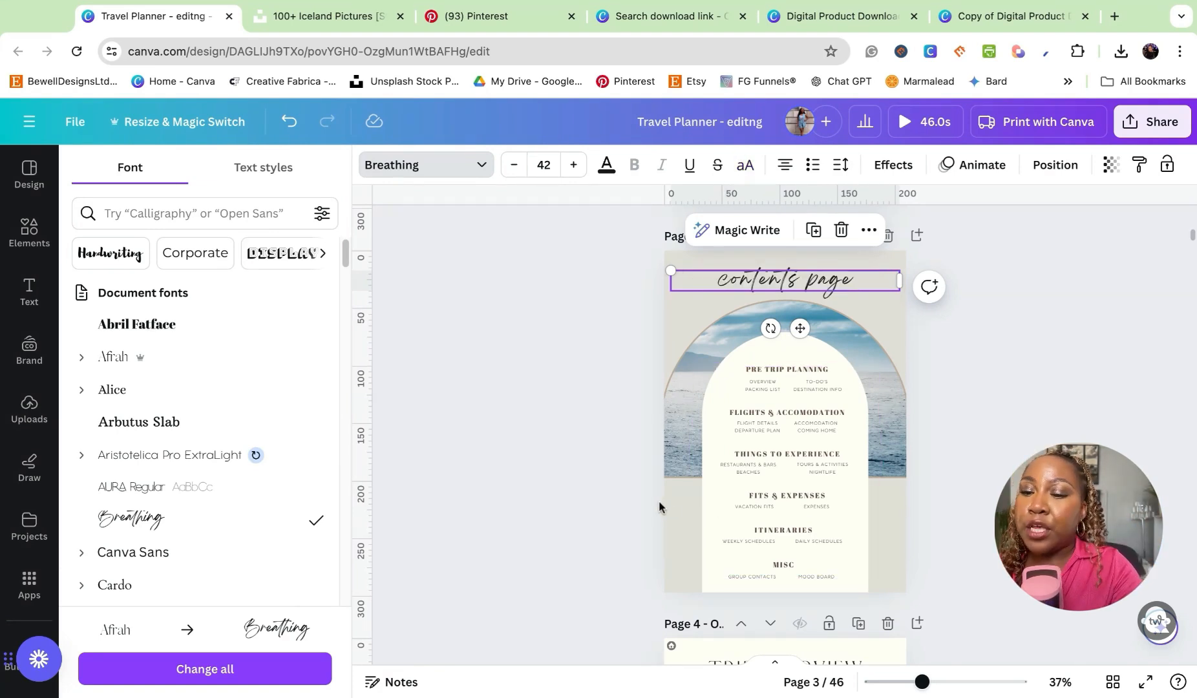
{"action": "key", "text": "ctrl+z"}
{"action": "key", "text": "ctrl+z"}
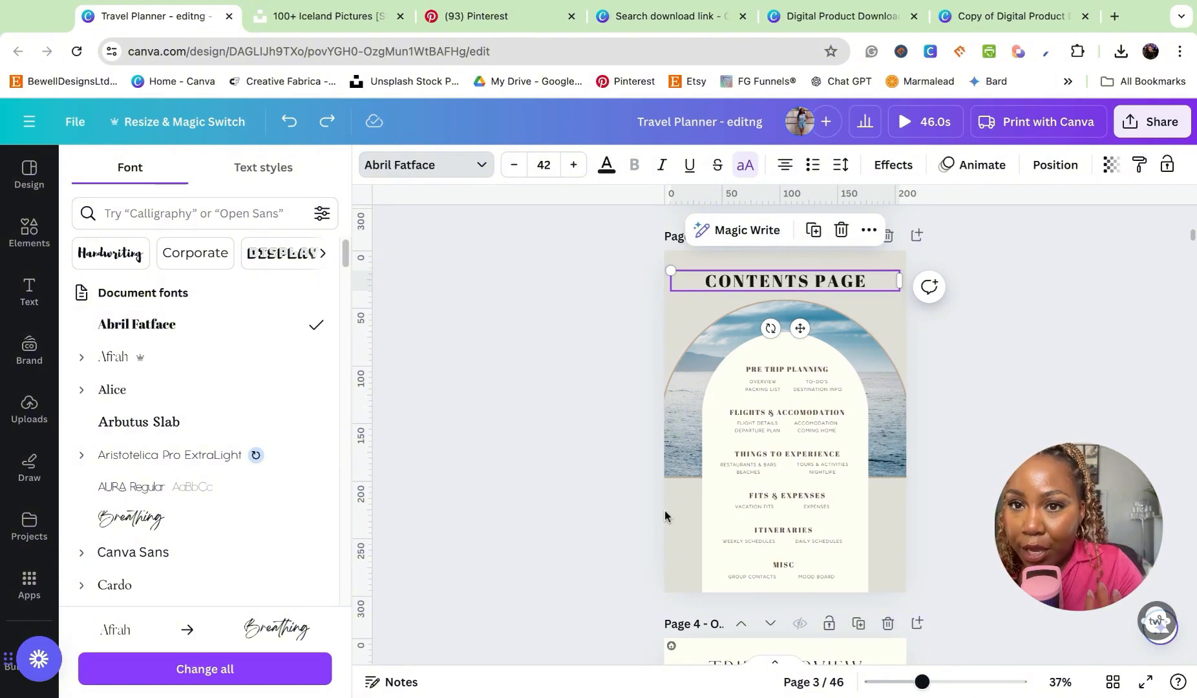
- Open page 5 from the grid view and examine its pre-trip to-do sections and the packing list on page 6
{"action": "left_click", "coordinate": [1111, 682]}
{"action": "double_click", "coordinate": [931, 240]}
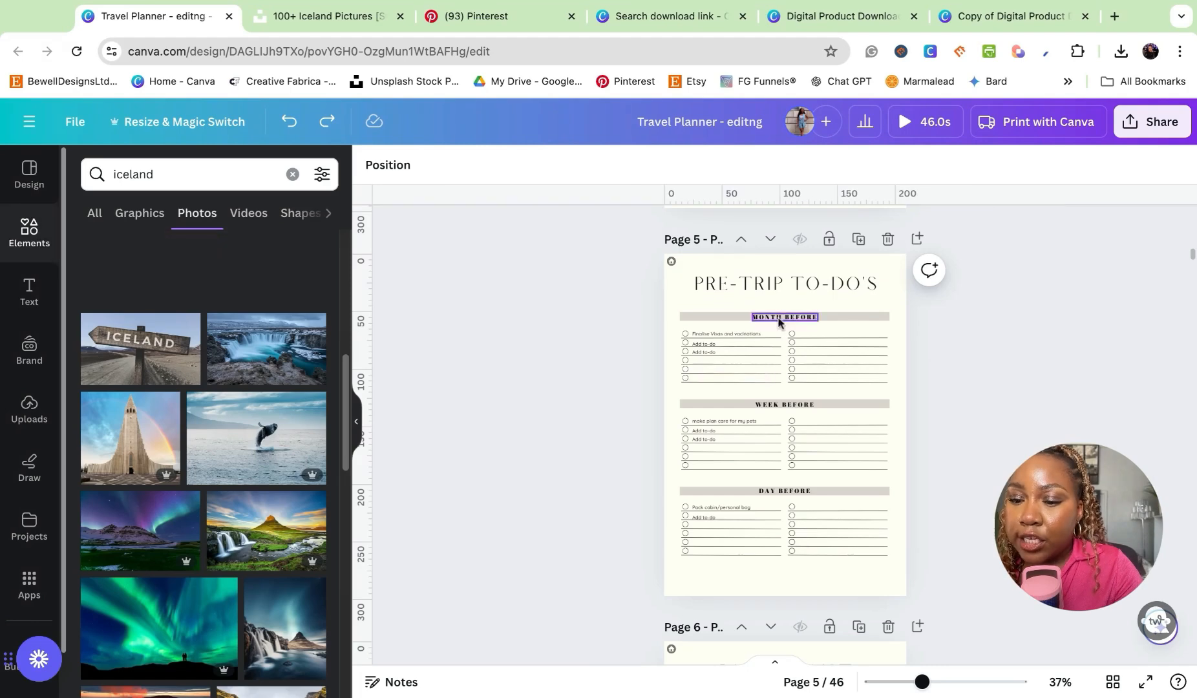
{"action": "left_click", "coordinate": [706, 324]}
{"action": "left_click", "coordinate": [695, 408]}
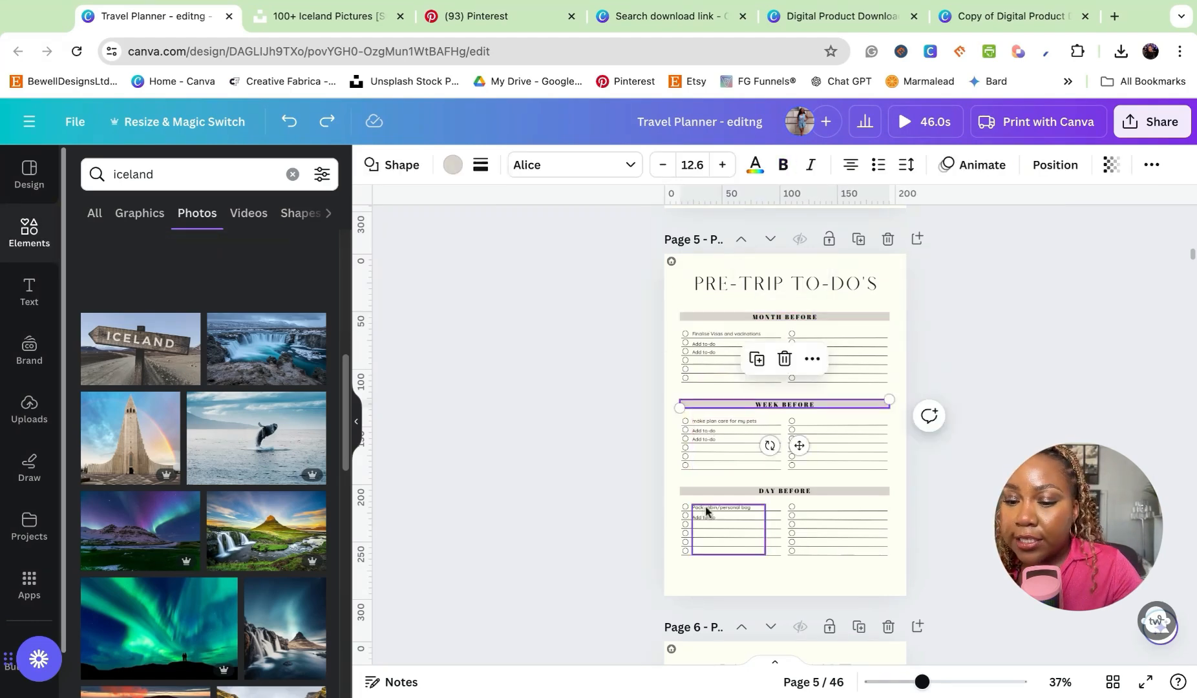
{"action": "scroll", "coordinate": [711, 498], "scroll_direction": "down", "scroll_amount": 6}
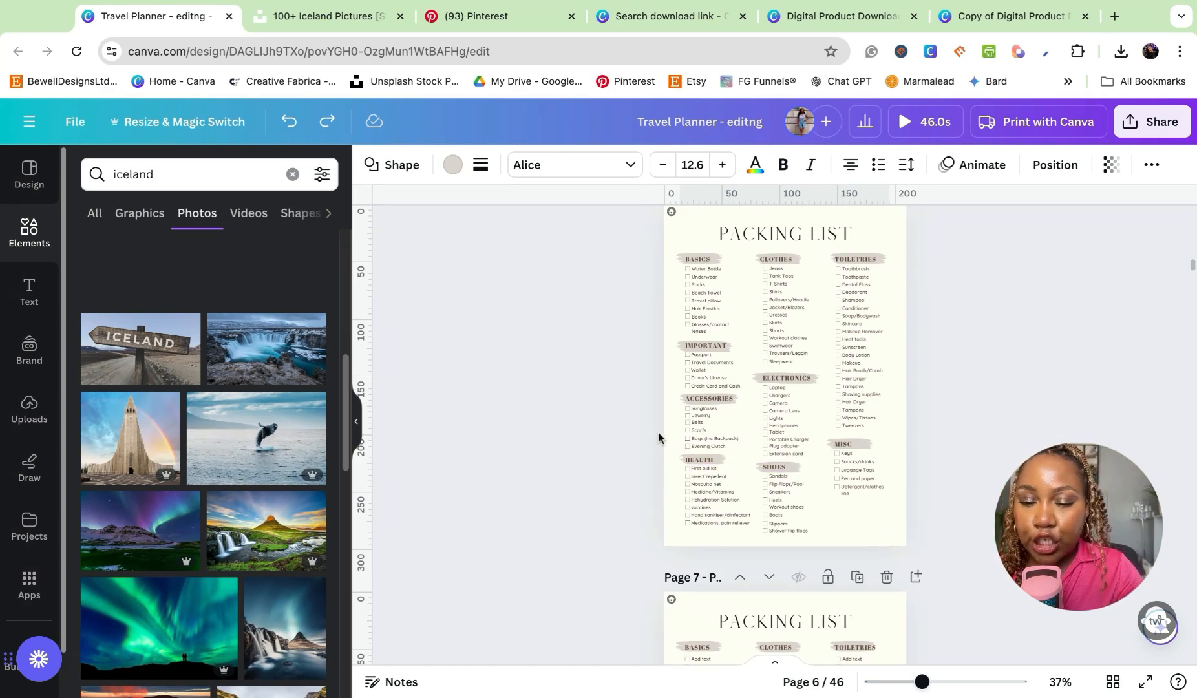
- Switch to Pinterest and review the results for "ice blue color palette"
{"action": "left_click", "coordinate": [511, 23]}
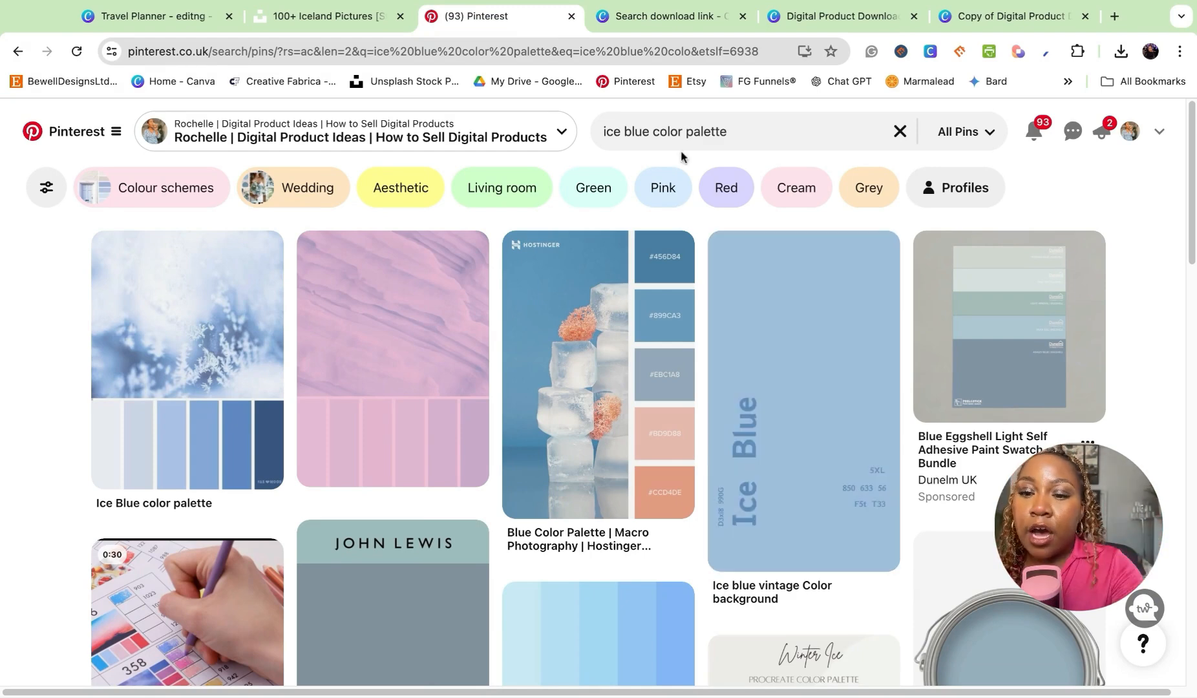
{"action": "left_click", "coordinate": [754, 127]}
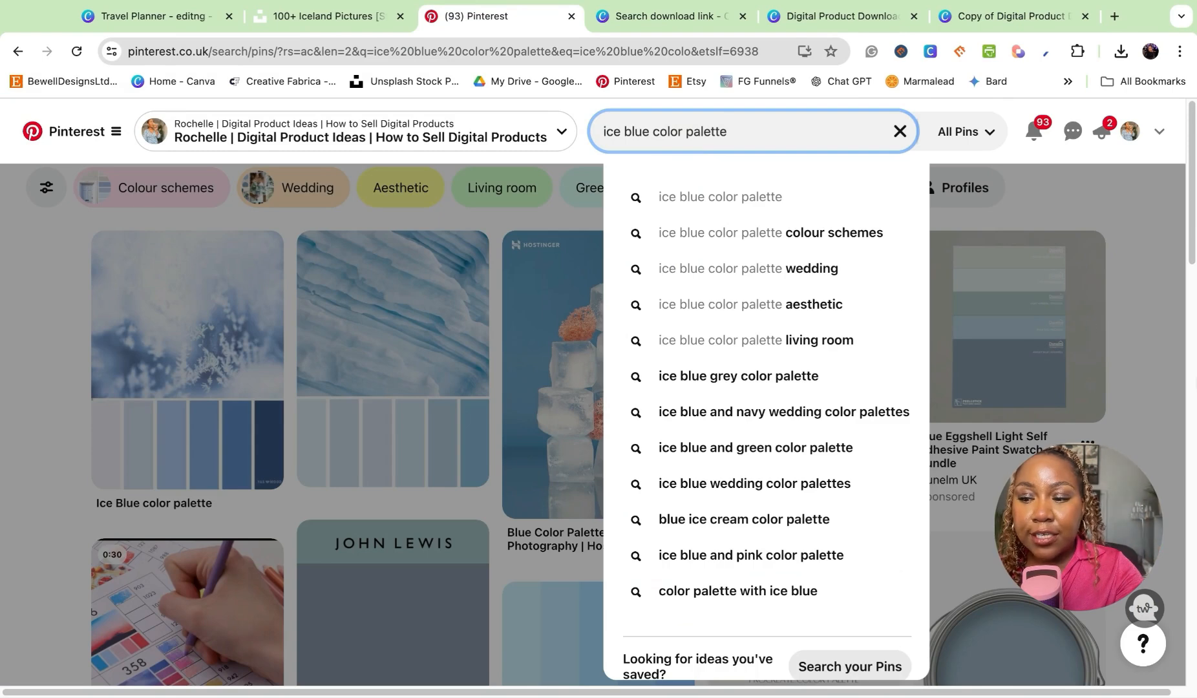
{"action": "left_click", "coordinate": [1174, 420]}
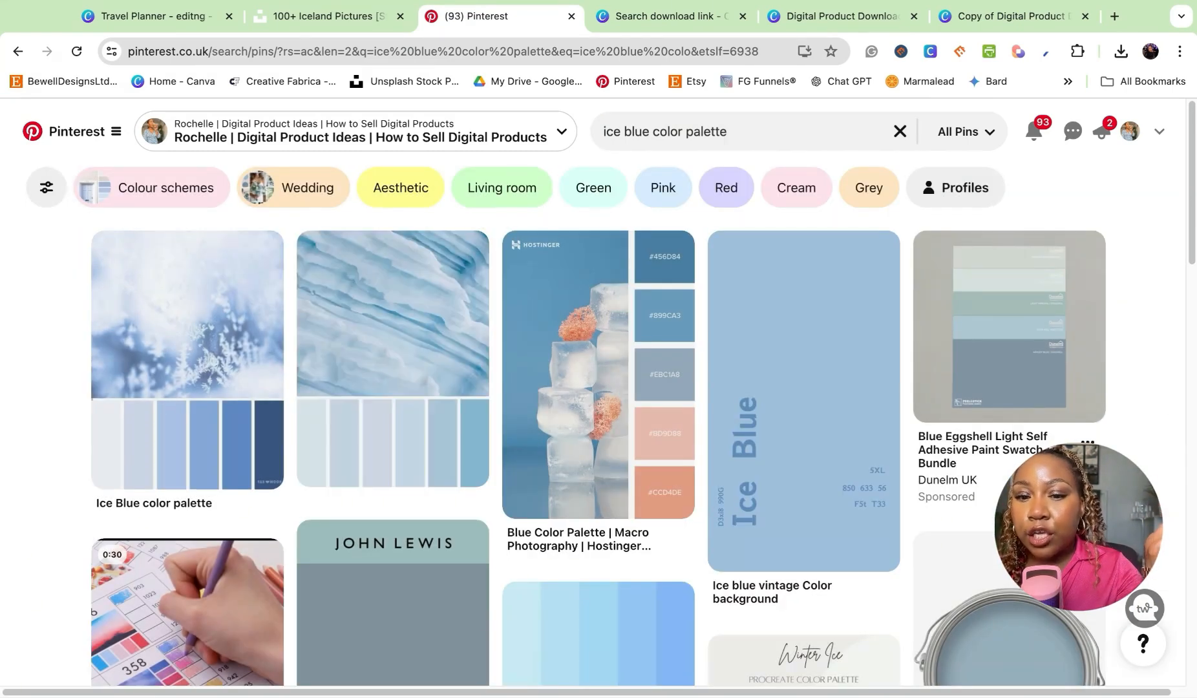
- Return to the Canva planner, paste the pale ice-blue palette image onto the page 6 packing list and move it lower
{"action": "left_click", "coordinate": [174, 18]}
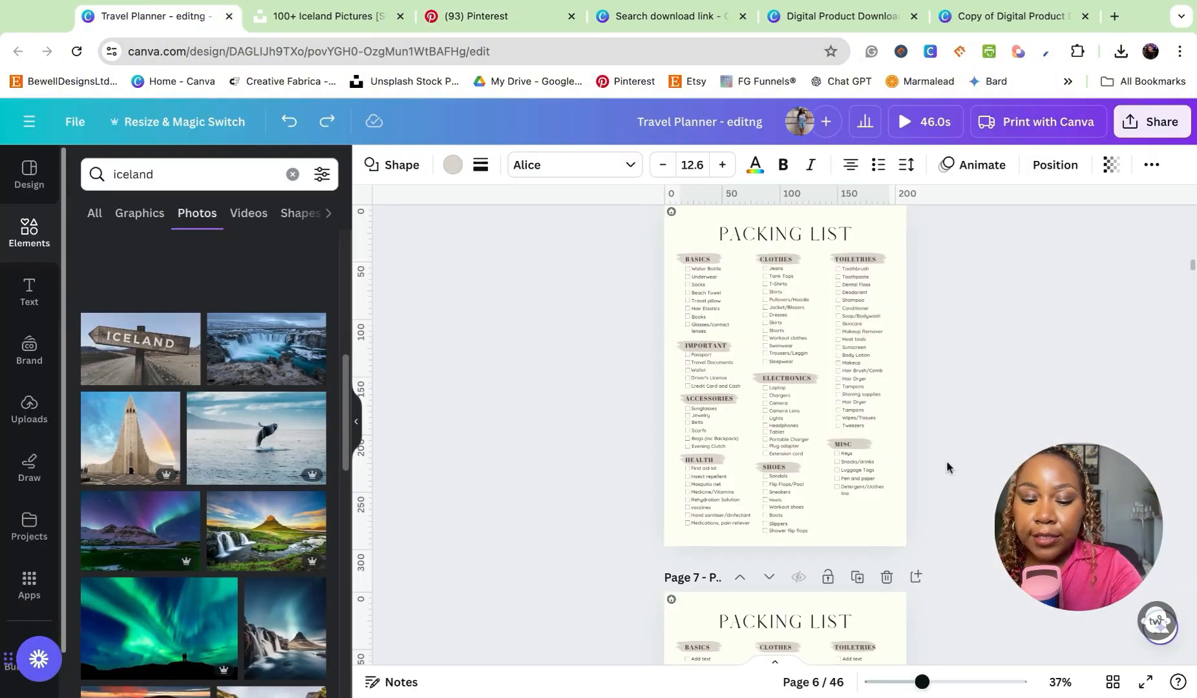
{"action": "key", "text": "super+v"}
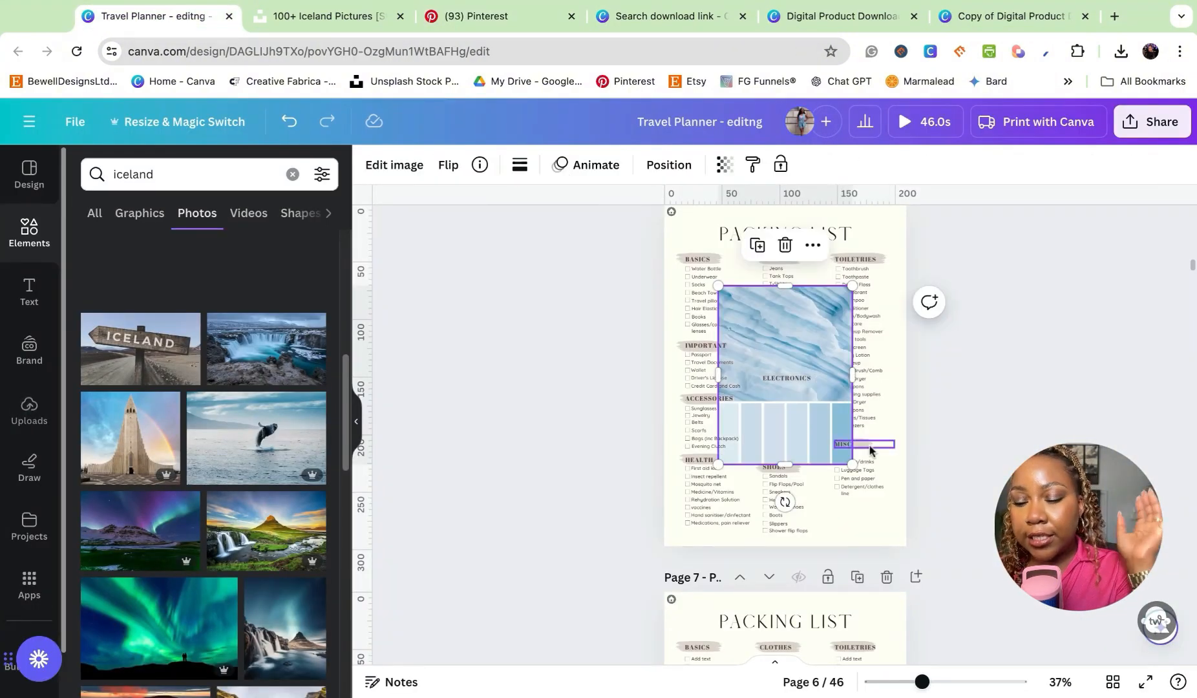
{"action": "left_click_drag", "start_coordinate": [788, 325], "coordinate": [780, 381]}
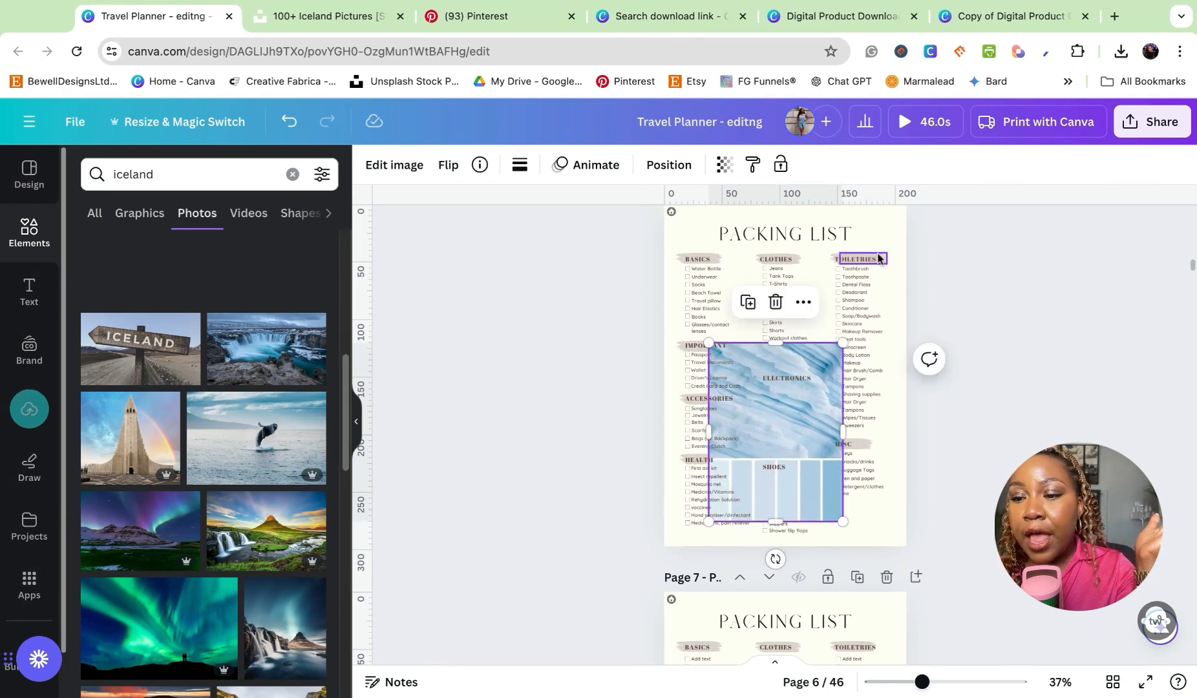
- Recolour the brush stroke behind the "BASICS" heading with light blue #CEE0EF sampled from the palette image, and apply the change across all pages
{"action": "left_click", "coordinate": [687, 260]}
{"action": "left_click", "coordinate": [520, 165]}
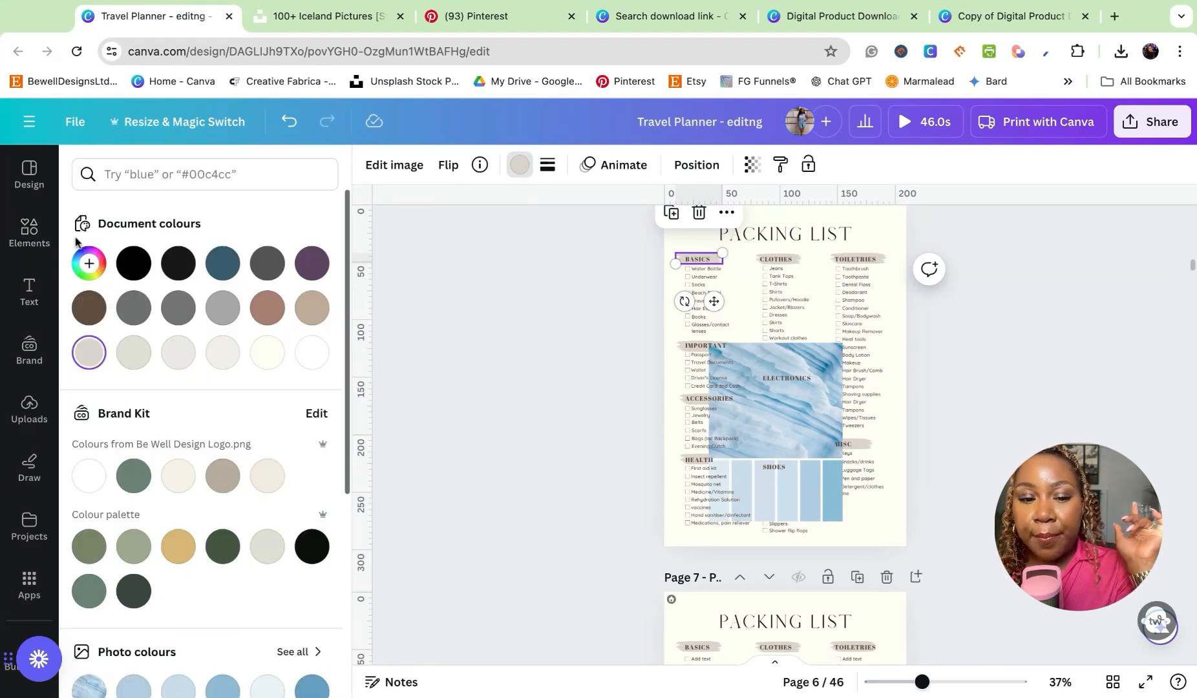
{"action": "left_click", "coordinate": [89, 265]}
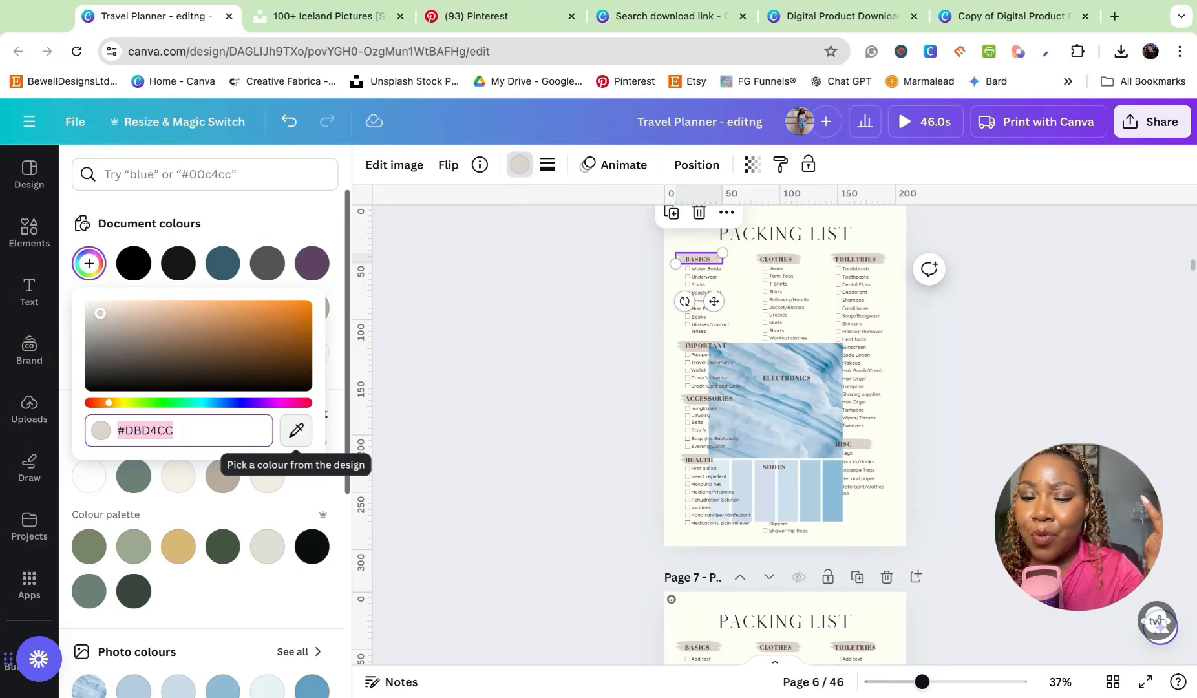
{"action": "left_click", "coordinate": [296, 430]}
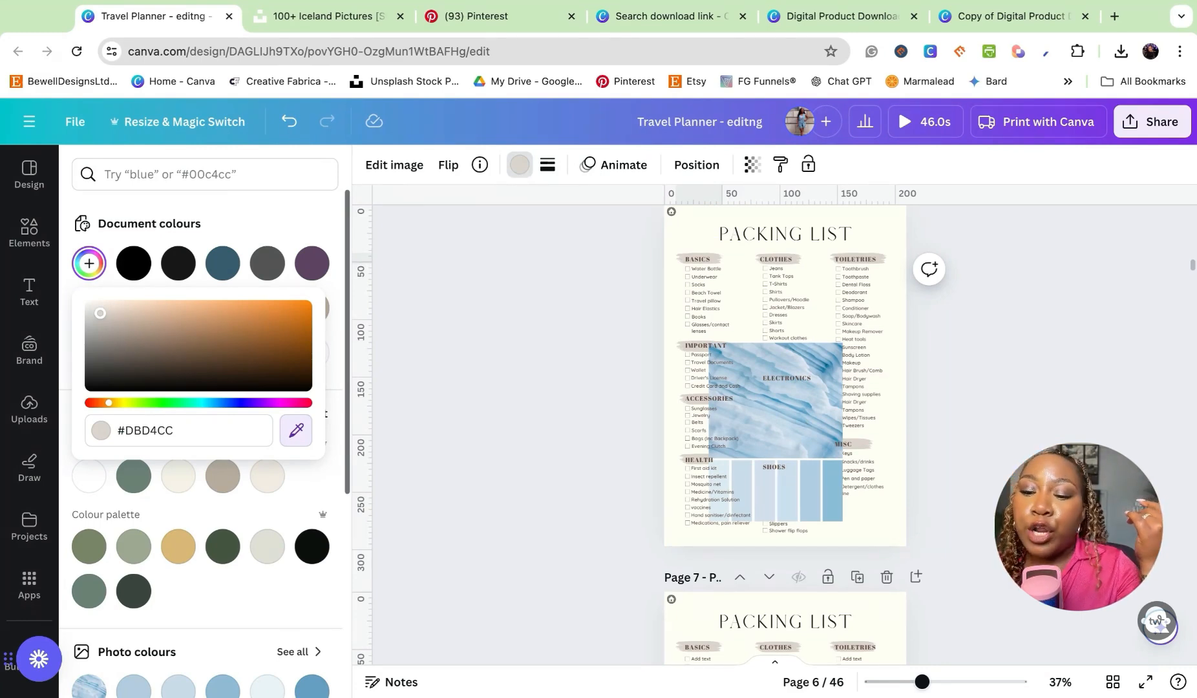
{"action": "left_click", "coordinate": [788, 501]}
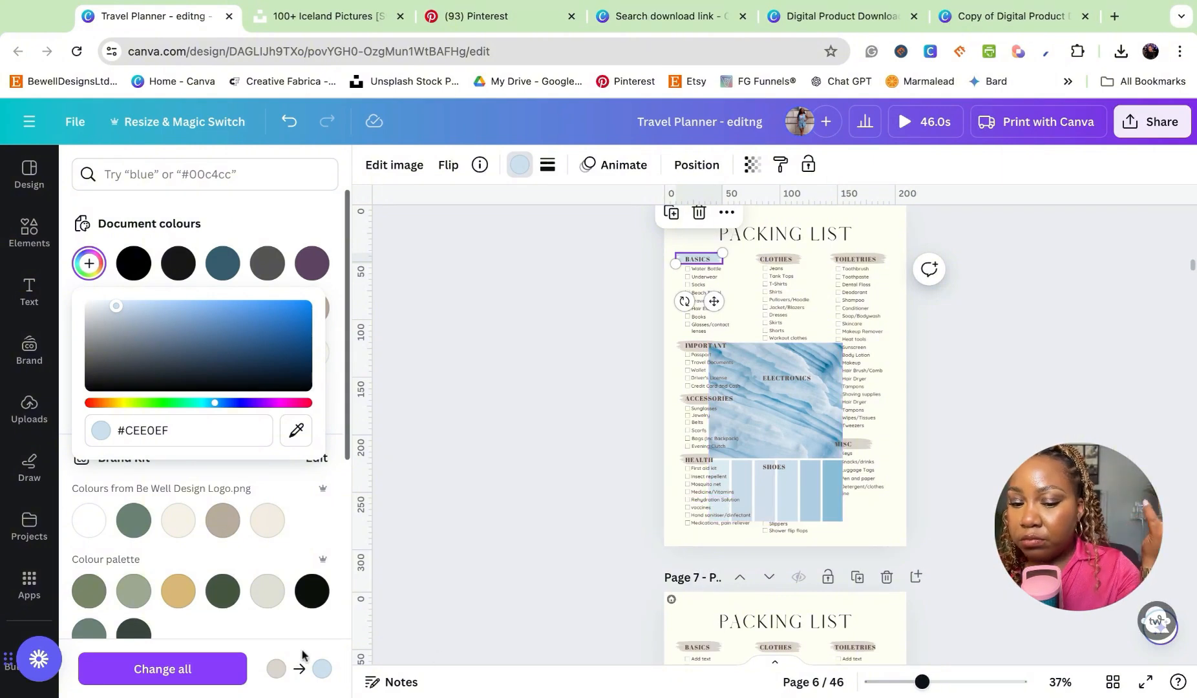
{"action": "left_click", "coordinate": [206, 671]}
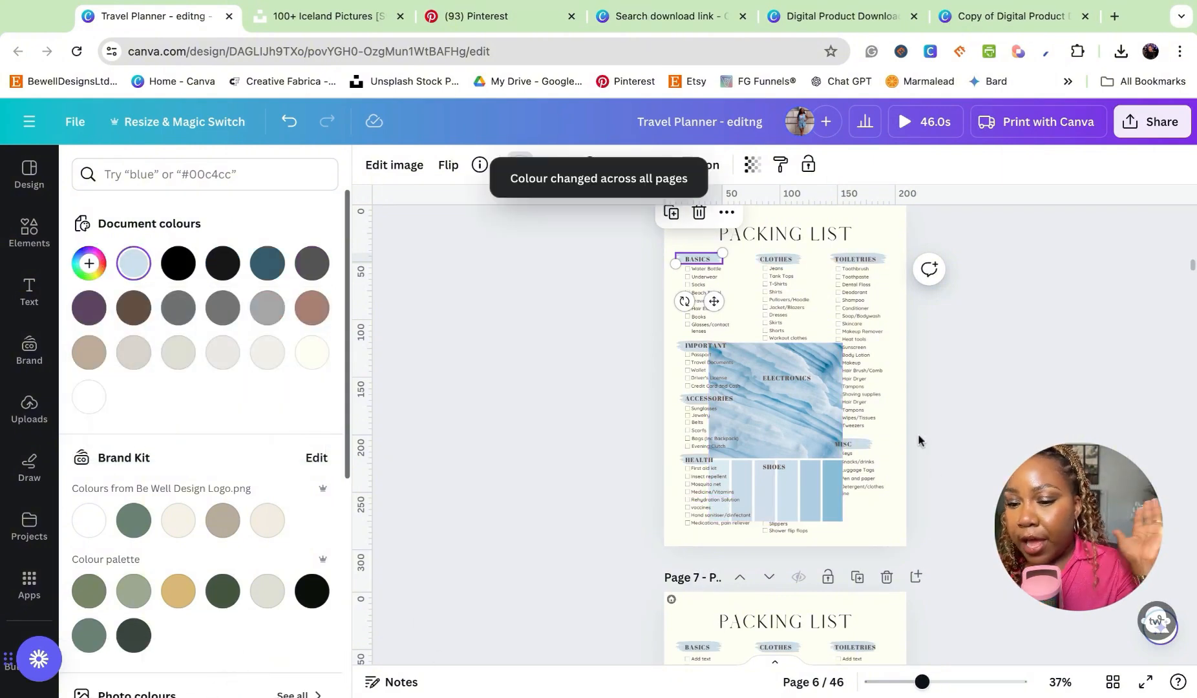
- Ungroup the block of labels and info fields beneath the "About Santorini" title on page 9
{"action": "scroll", "coordinate": [804, 394], "scroll_direction": "down", "scroll_amount": 10}
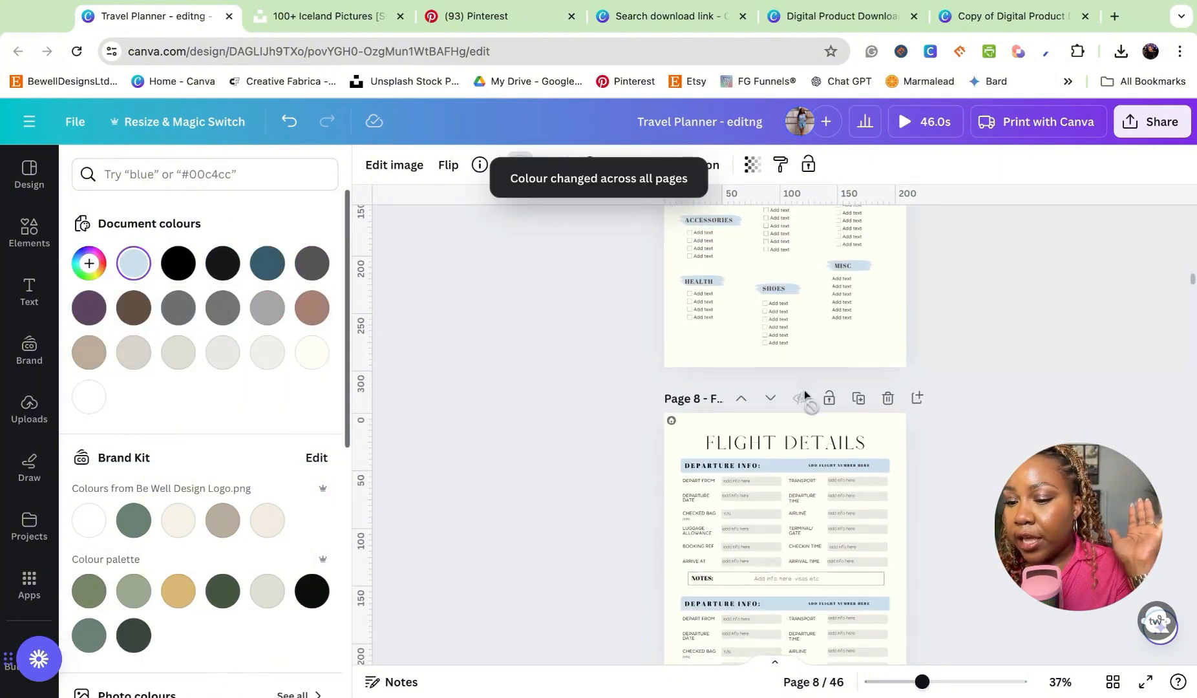
{"action": "scroll", "coordinate": [804, 394], "scroll_direction": "down", "scroll_amount": 8}
{"action": "scroll", "coordinate": [754, 318], "scroll_direction": "up", "scroll_amount": 1}
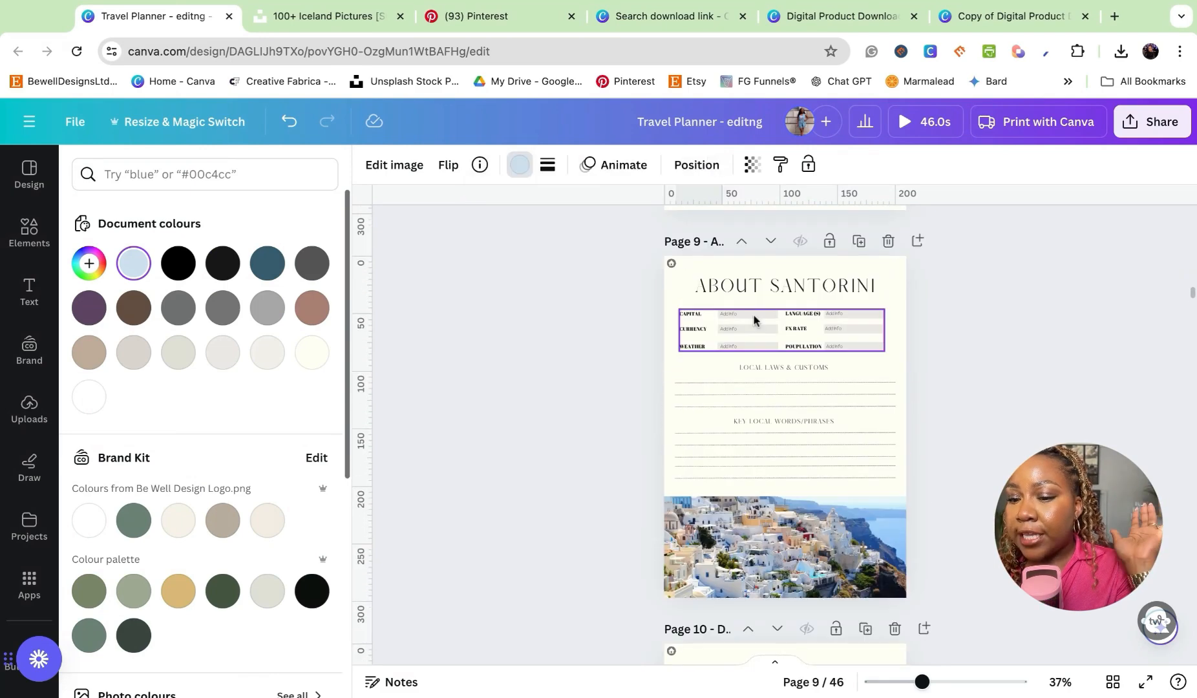
{"action": "left_click", "coordinate": [754, 315]}
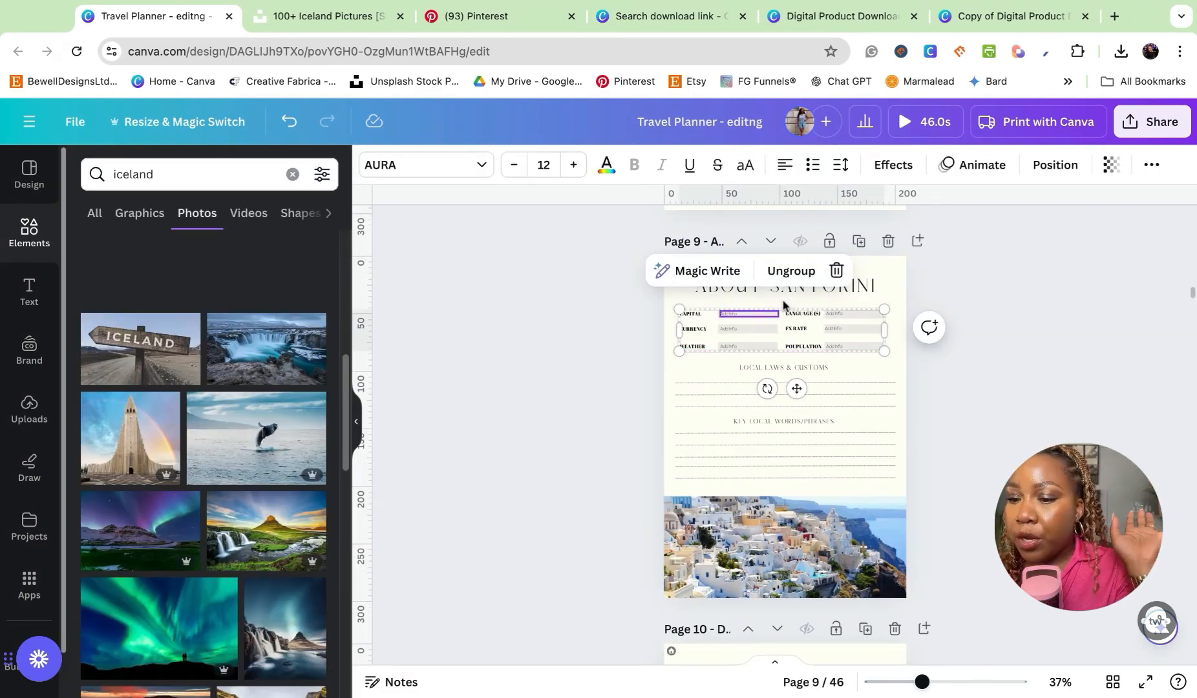
{"action": "left_click", "coordinate": [797, 271]}
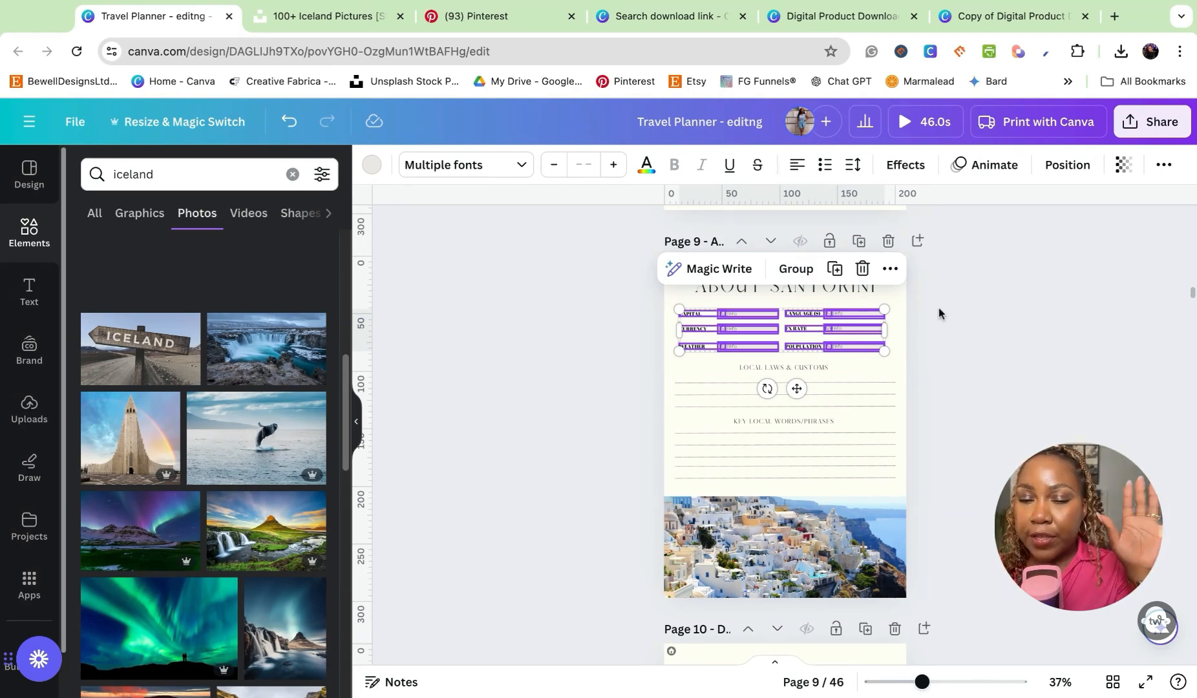
{"action": "left_click", "coordinate": [1043, 327]}
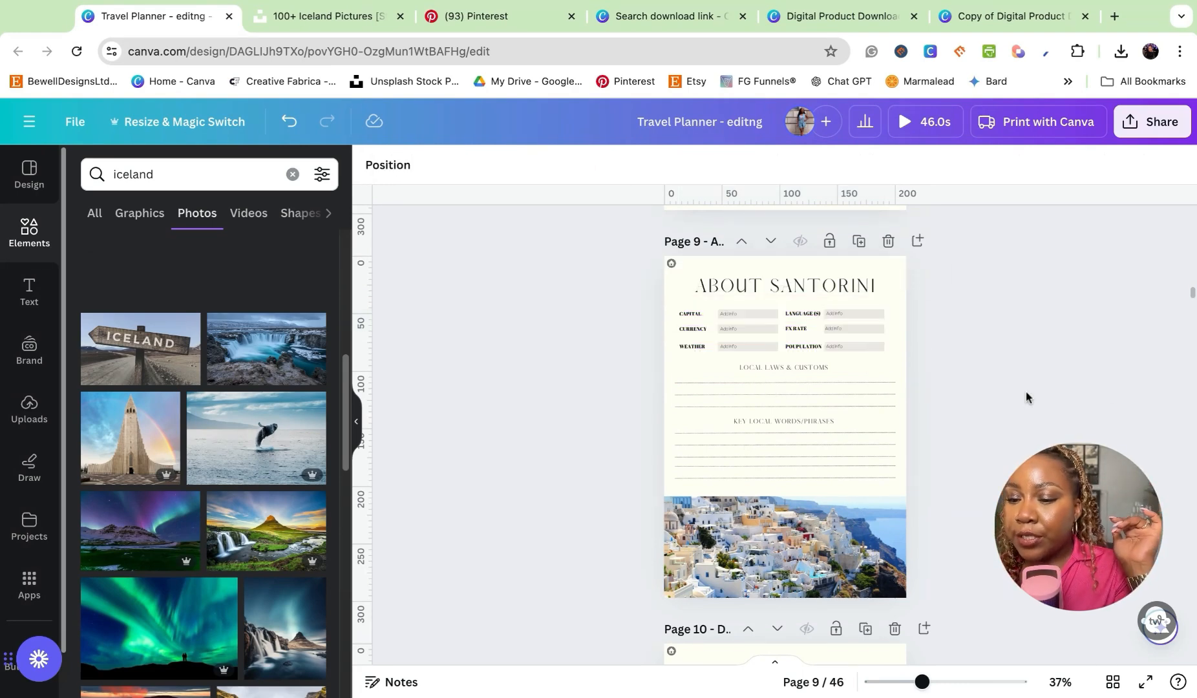
- Recolour the population field's background on page 9 with the light blue document colour and apply the change across all pages
{"action": "left_click", "coordinate": [849, 347]}
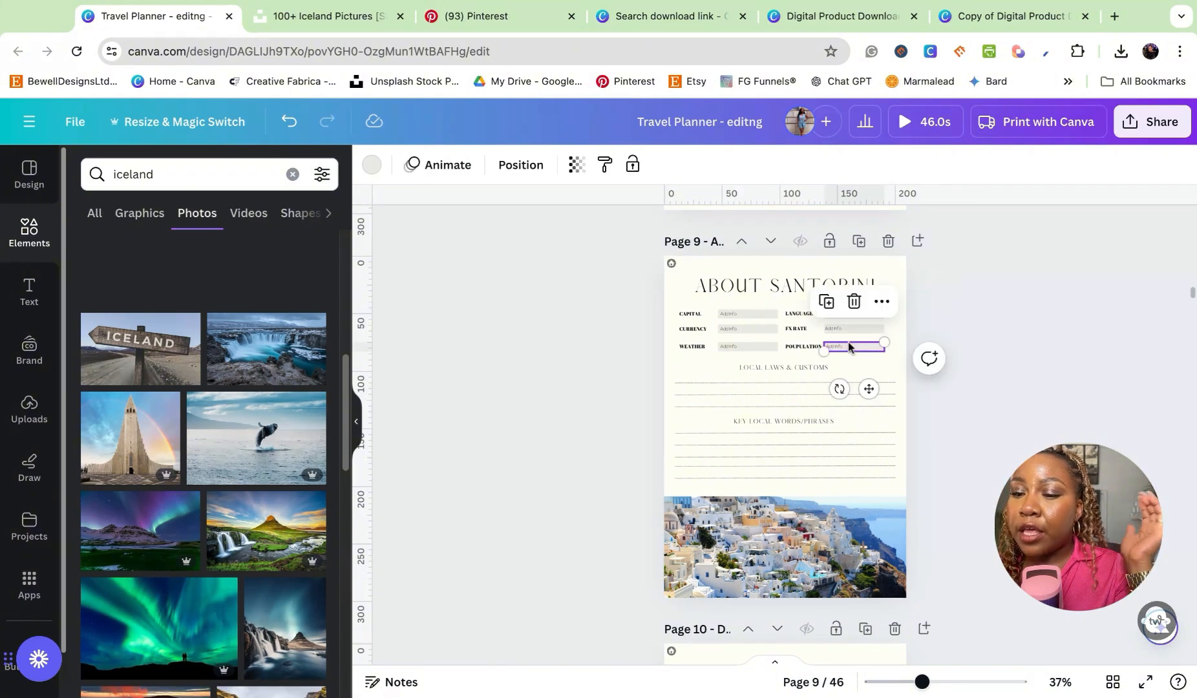
{"action": "left_click", "coordinate": [371, 165]}
{"action": "left_click", "coordinate": [89, 359]}
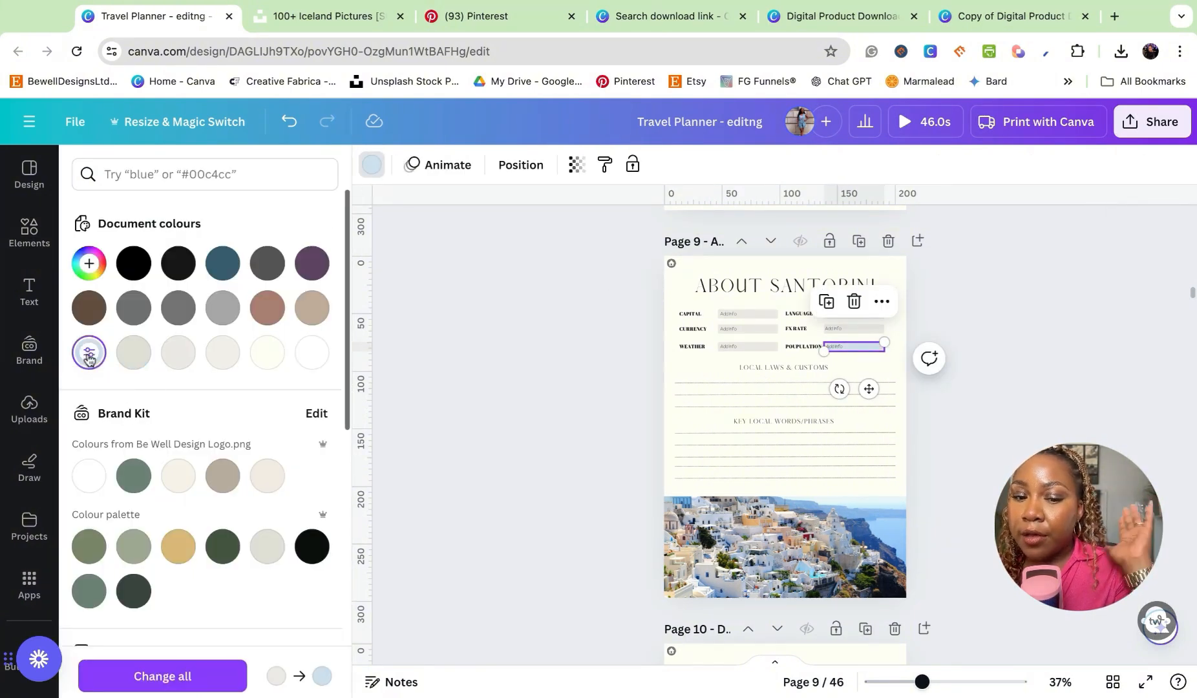
{"action": "left_click", "coordinate": [168, 669]}
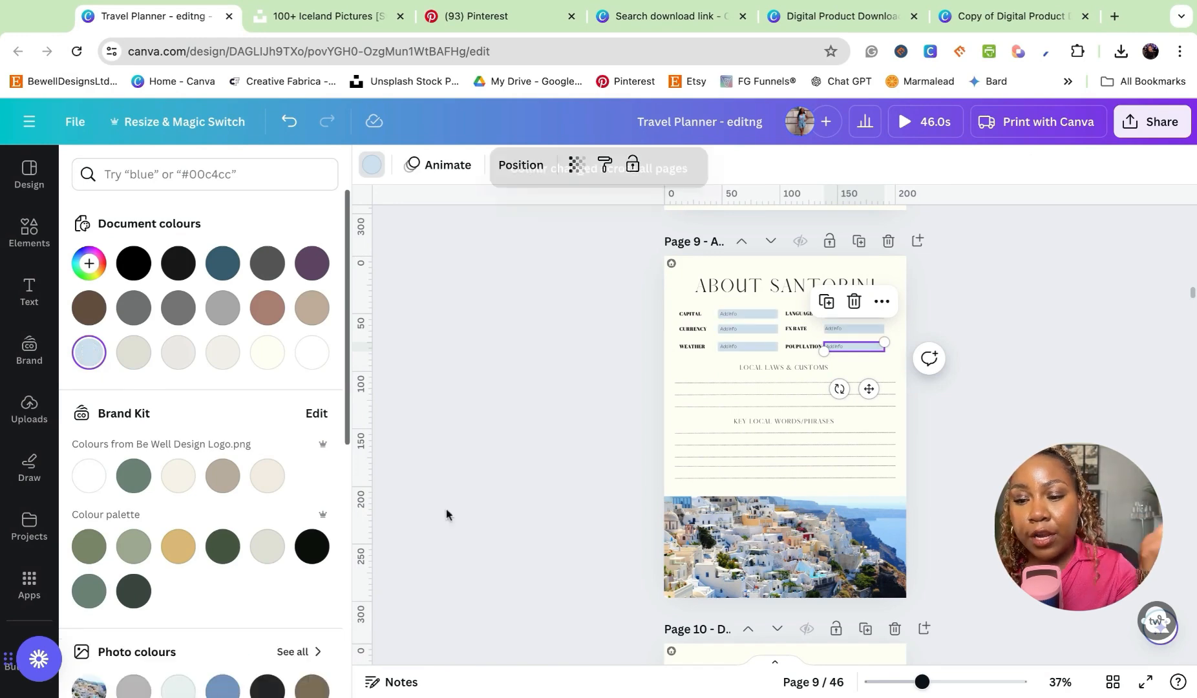
{"action": "left_click", "coordinate": [1091, 362]}
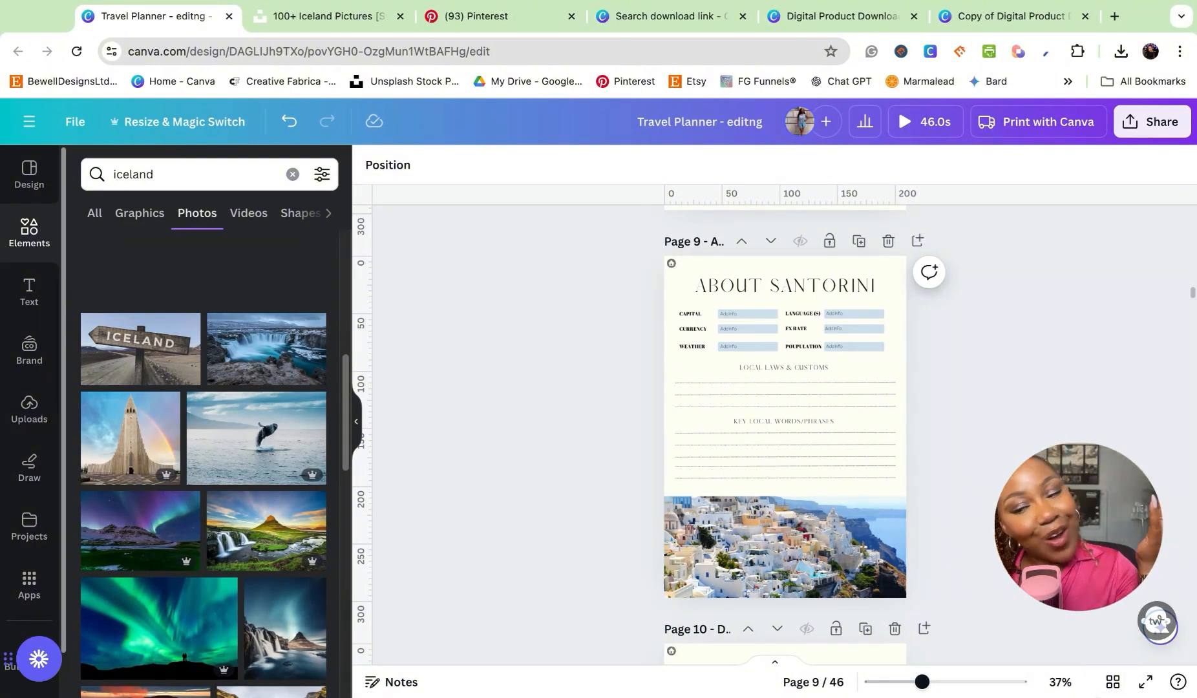
- Open the cover page from the grid view and try adding the transparent Be Well logo from the brand kit
{"action": "left_click", "coordinate": [1119, 689]}
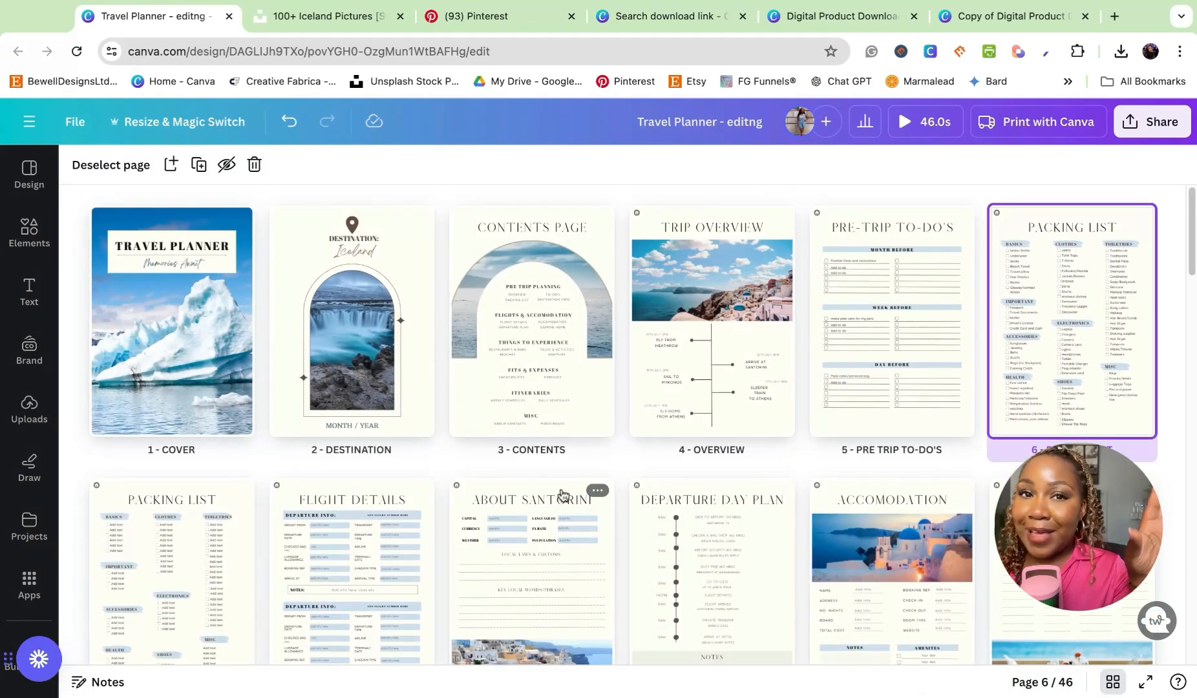
{"action": "double_click", "coordinate": [189, 326]}
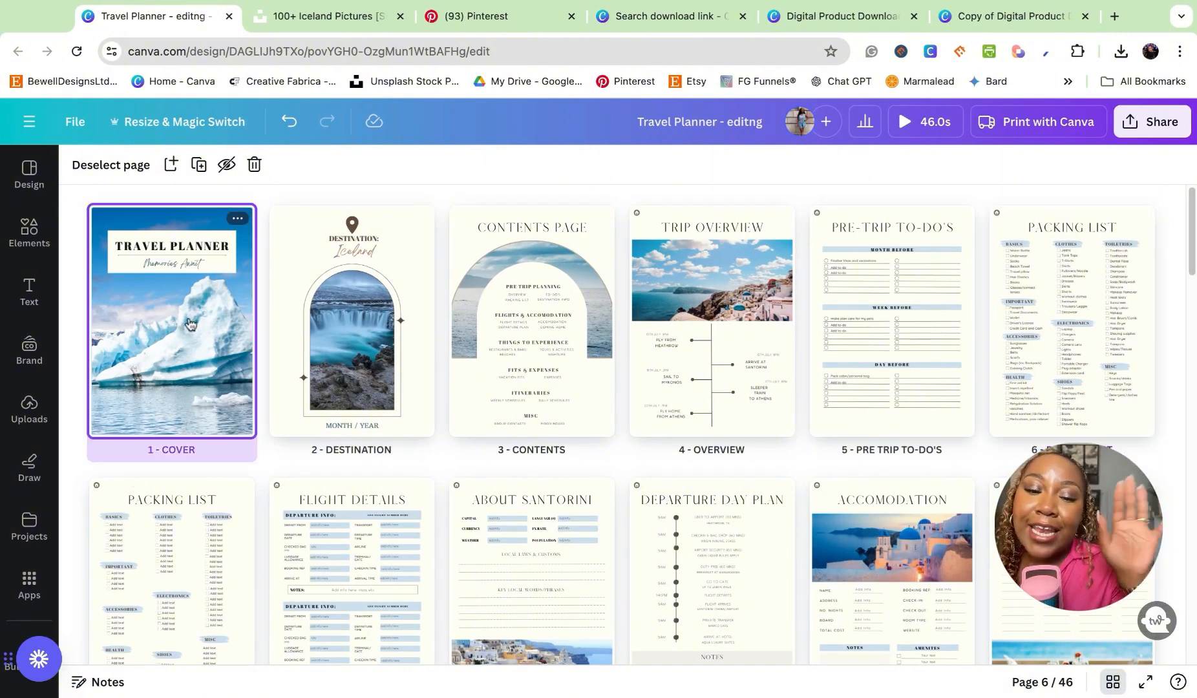
{"action": "left_click", "coordinate": [34, 358]}
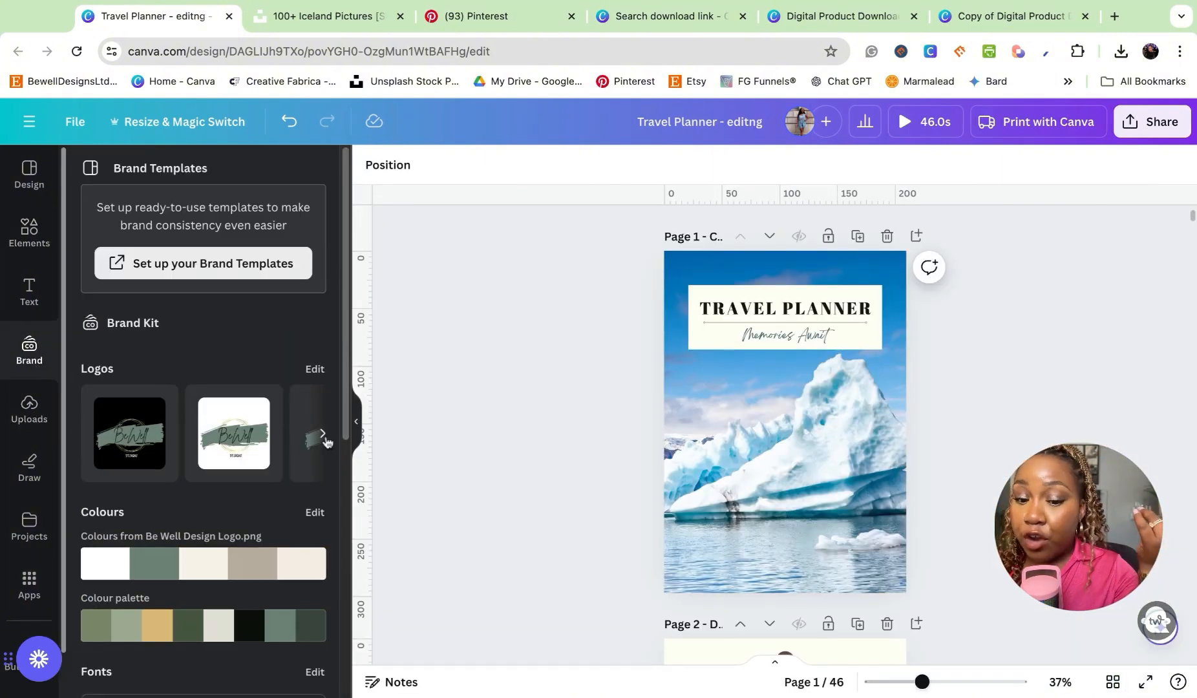
{"action": "left_click", "coordinate": [323, 436]}
{"action": "left_click", "coordinate": [303, 438]}
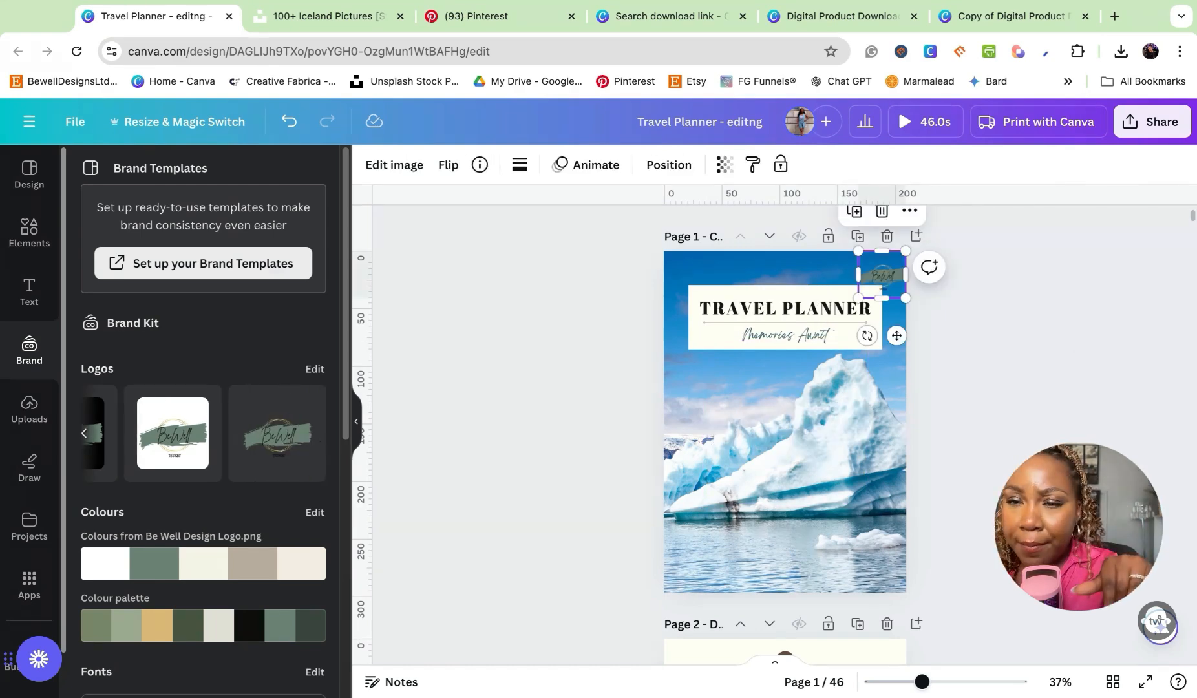
- Return to the grid view and create a template link for sharing the travel planner
{"action": "left_click", "coordinate": [1112, 682]}
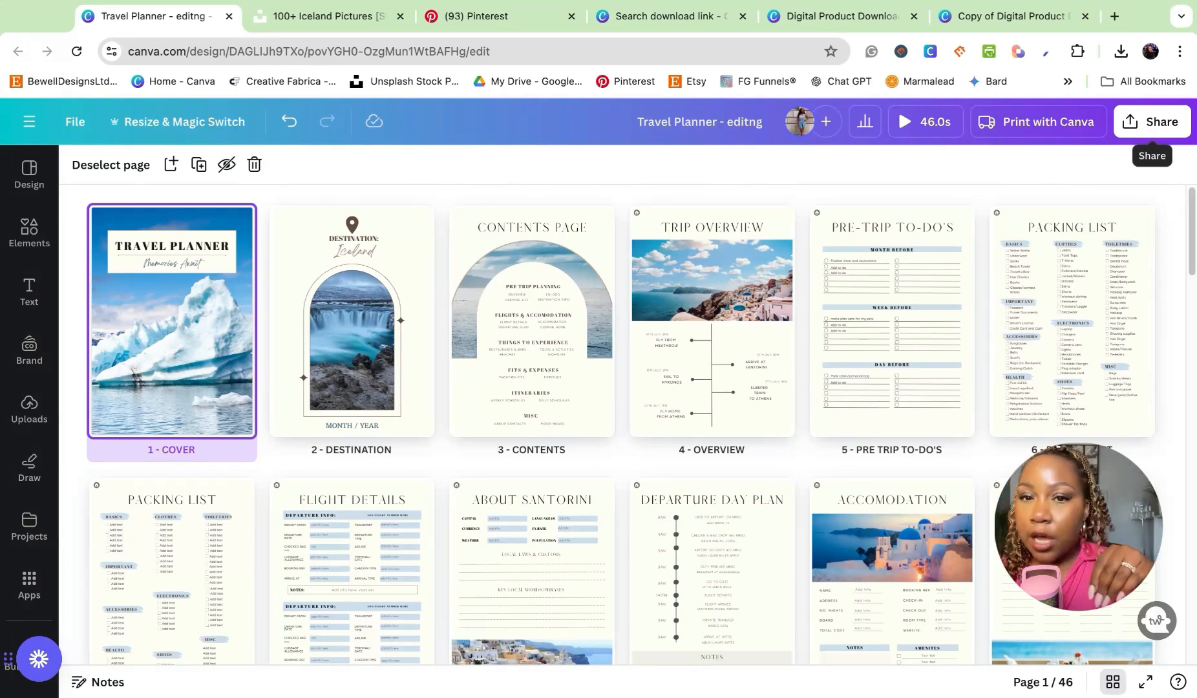
{"action": "left_click", "coordinate": [1151, 121]}
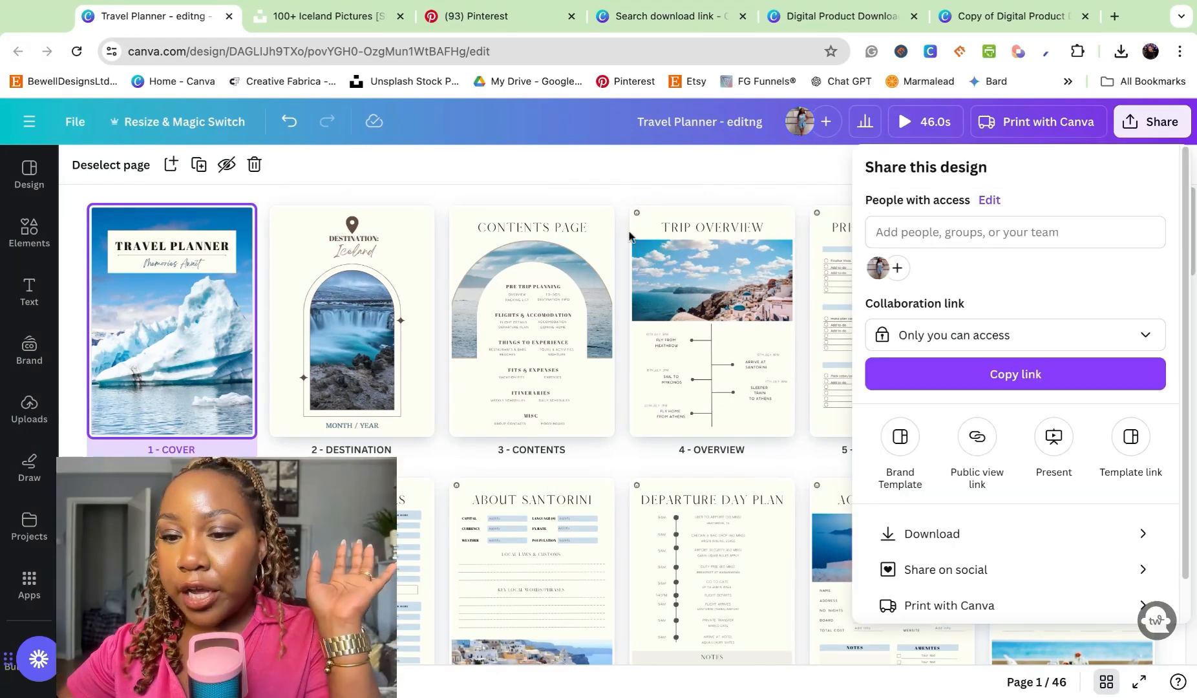
{"action": "left_click", "coordinate": [618, 164]}
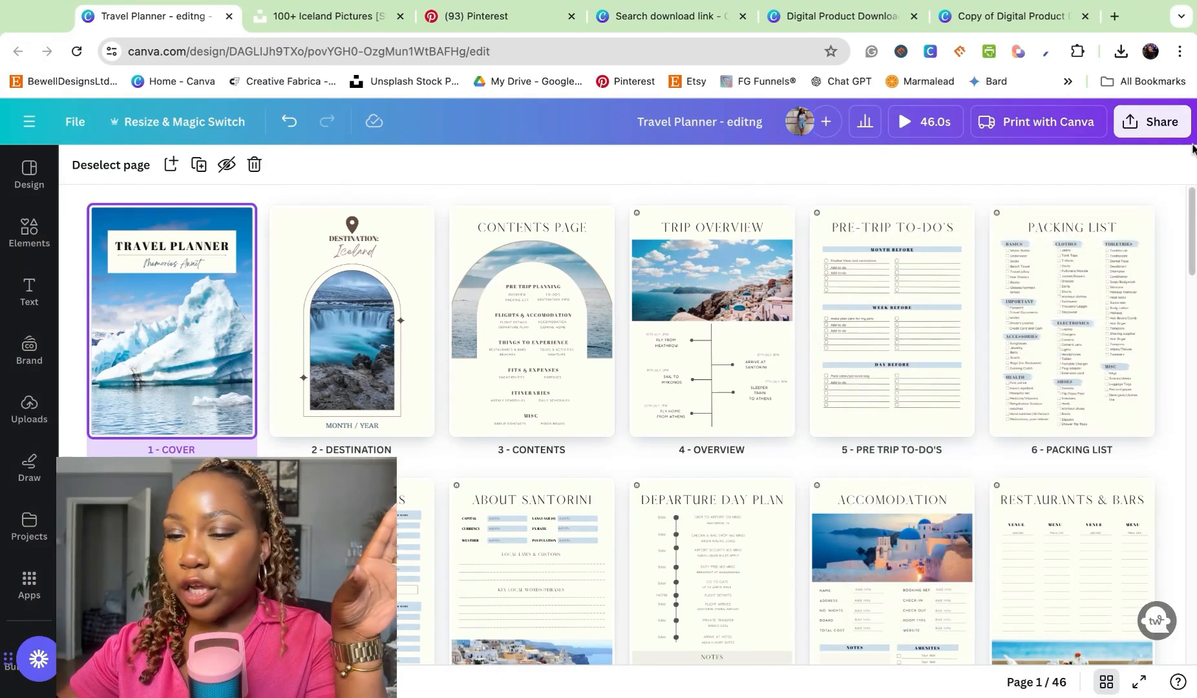
{"action": "left_click", "coordinate": [1161, 125]}
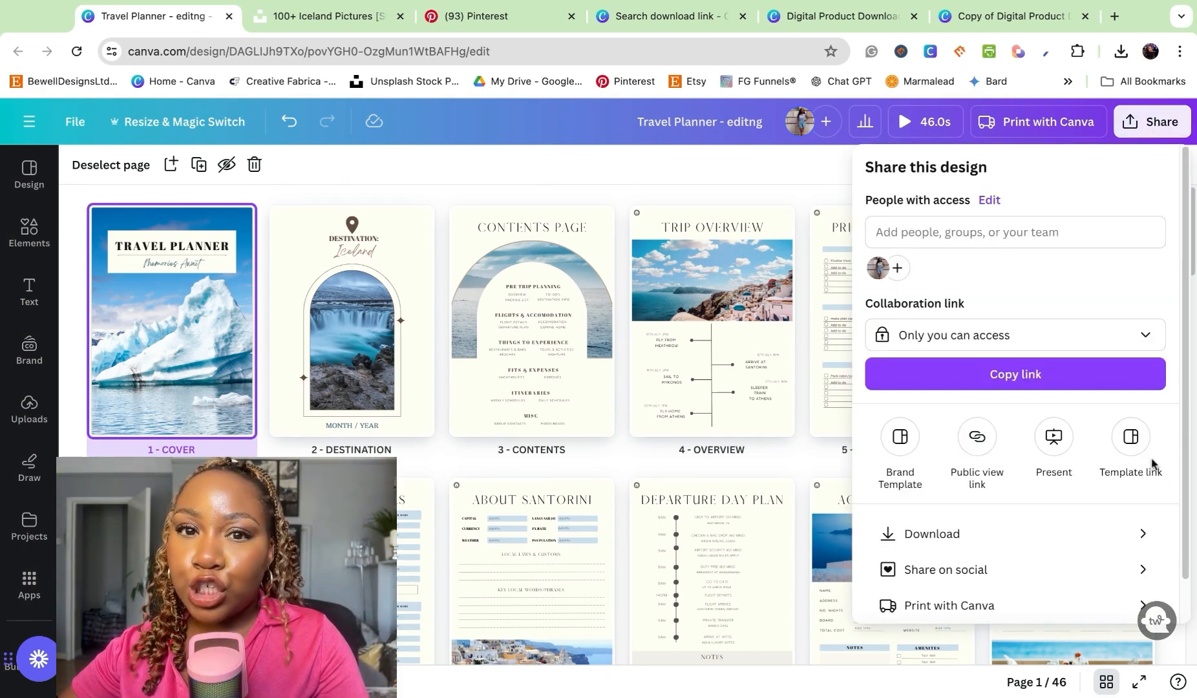
{"action": "left_click", "coordinate": [1123, 451]}
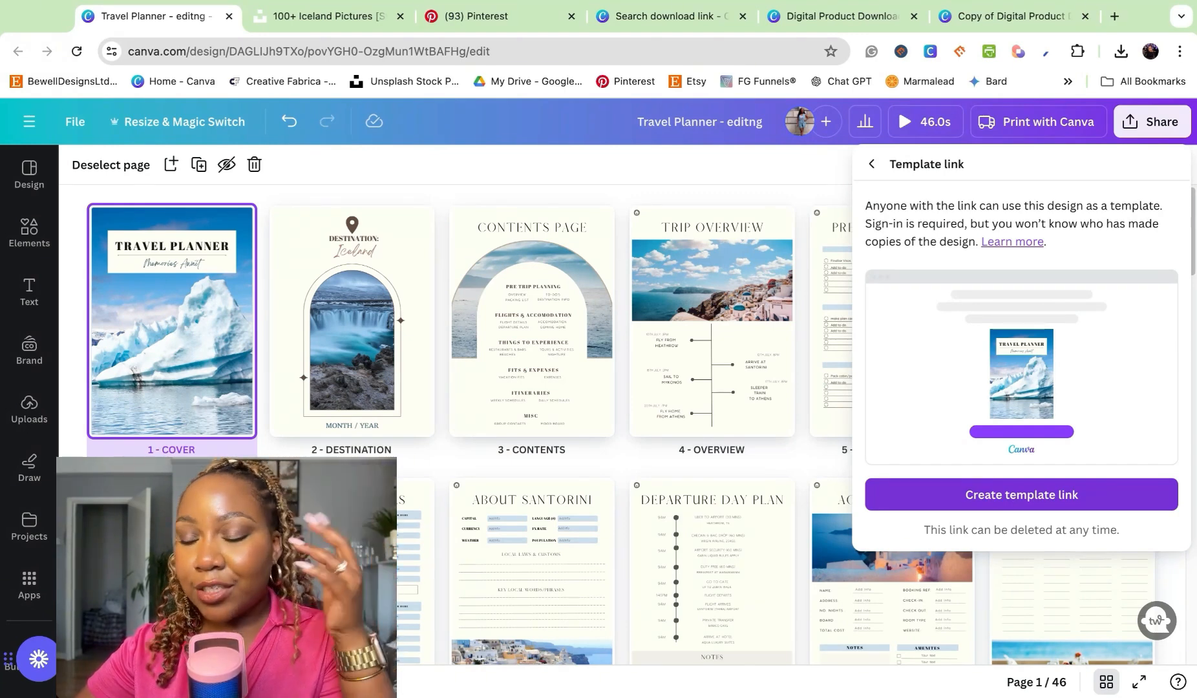
{"action": "left_click", "coordinate": [928, 494]}
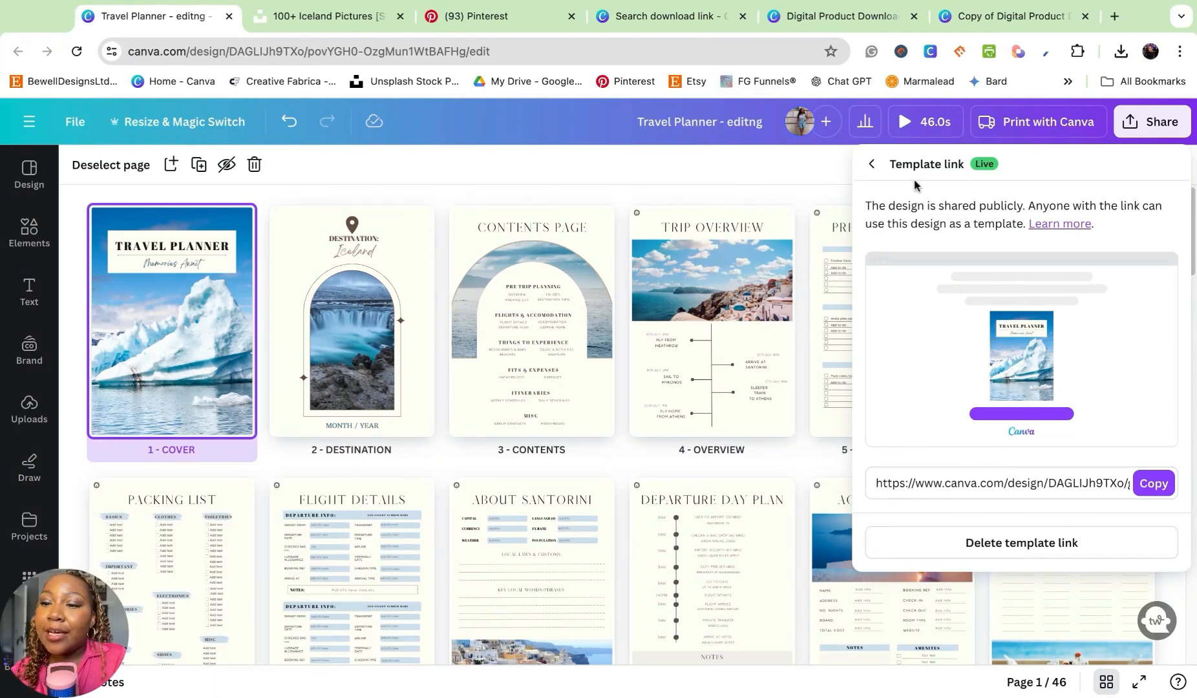
- Switch to the "Copy of Digital Product Download Link Template" design and delete the second "PRODUCT NAME" button on example page 8
{"action": "left_click", "coordinate": [988, 20]}
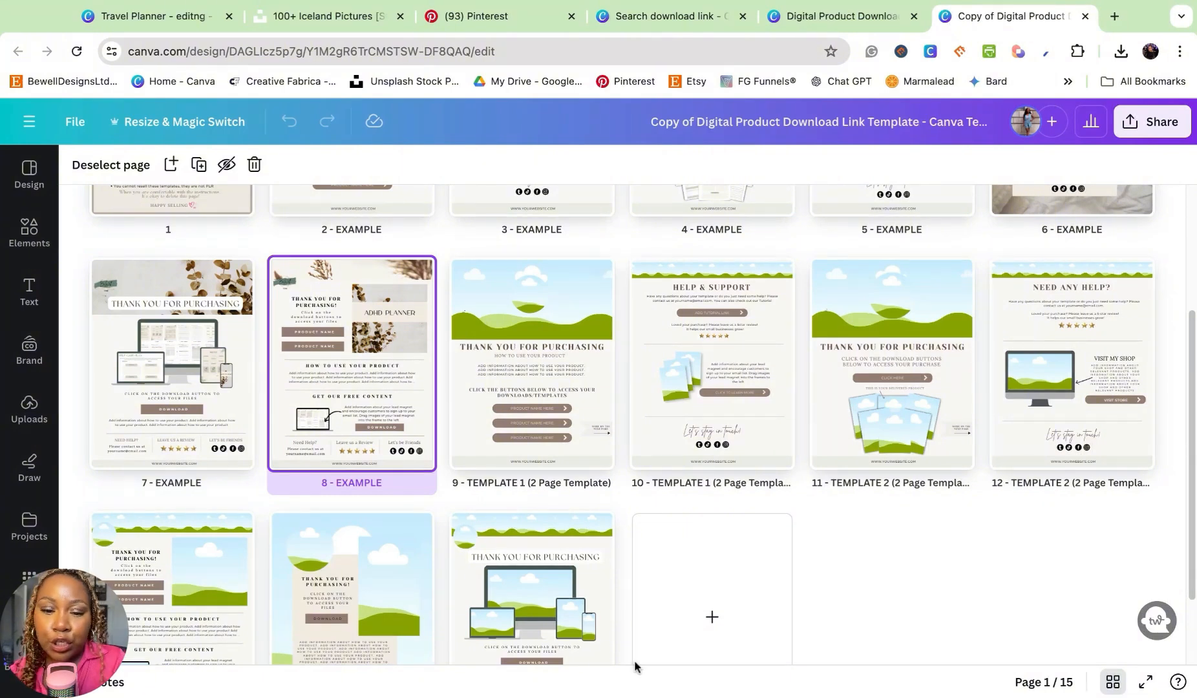
{"action": "scroll", "coordinate": [679, 316], "scroll_direction": "up", "scroll_amount": 1}
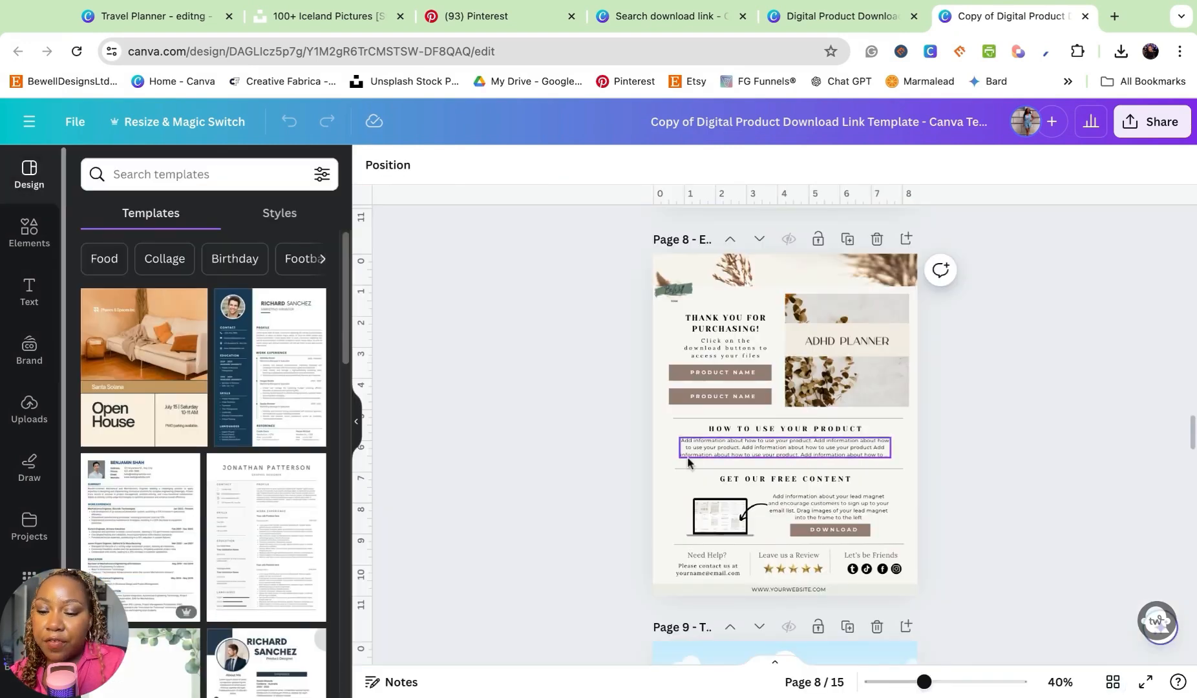
{"action": "scroll", "coordinate": [688, 461], "scroll_direction": "down", "scroll_amount": 1}
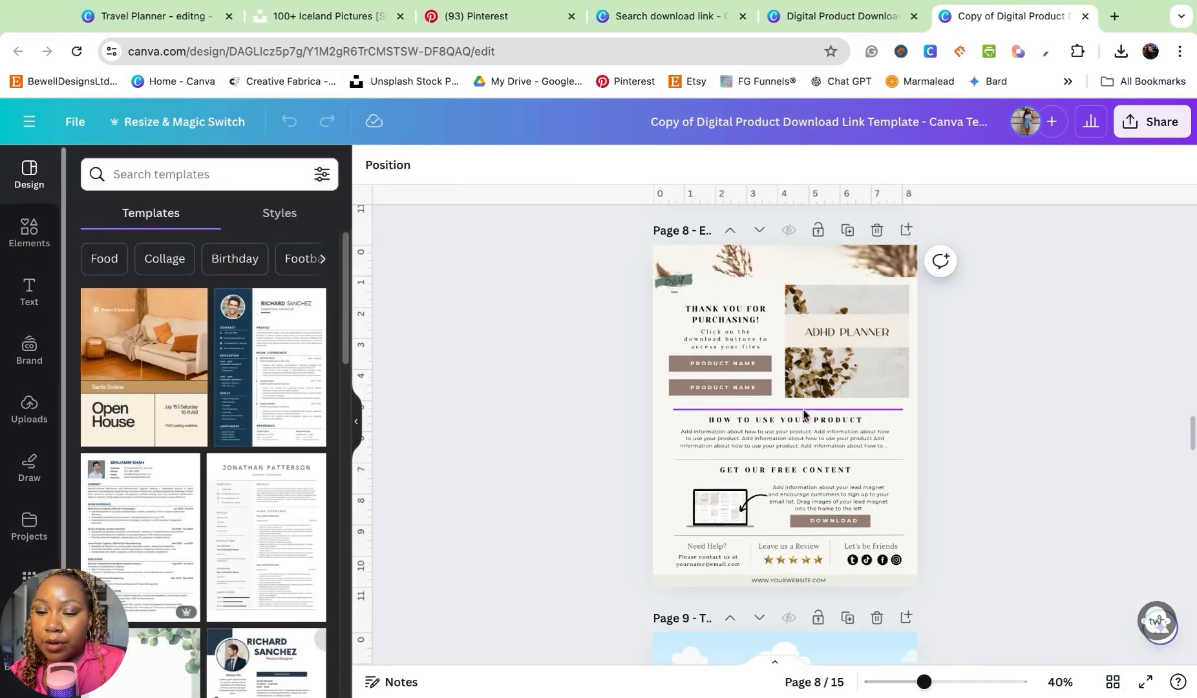
{"action": "scroll", "coordinate": [747, 413], "scroll_direction": "up", "scroll_amount": 1}
{"action": "left_click", "coordinate": [683, 416]}
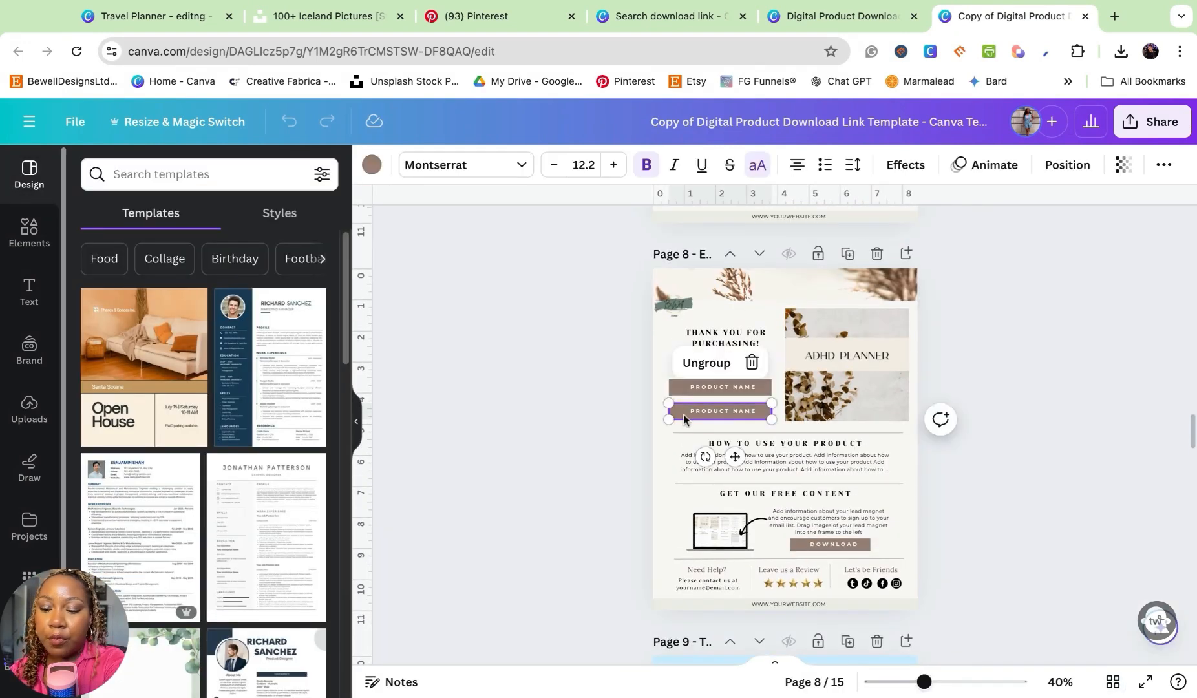
{"action": "key", "text": "Delete"}
- Change the remaining "PRODUCT NAME" button text on page 8 to "TRAVEL PLANNER"
{"action": "double_click", "coordinate": [711, 389]}
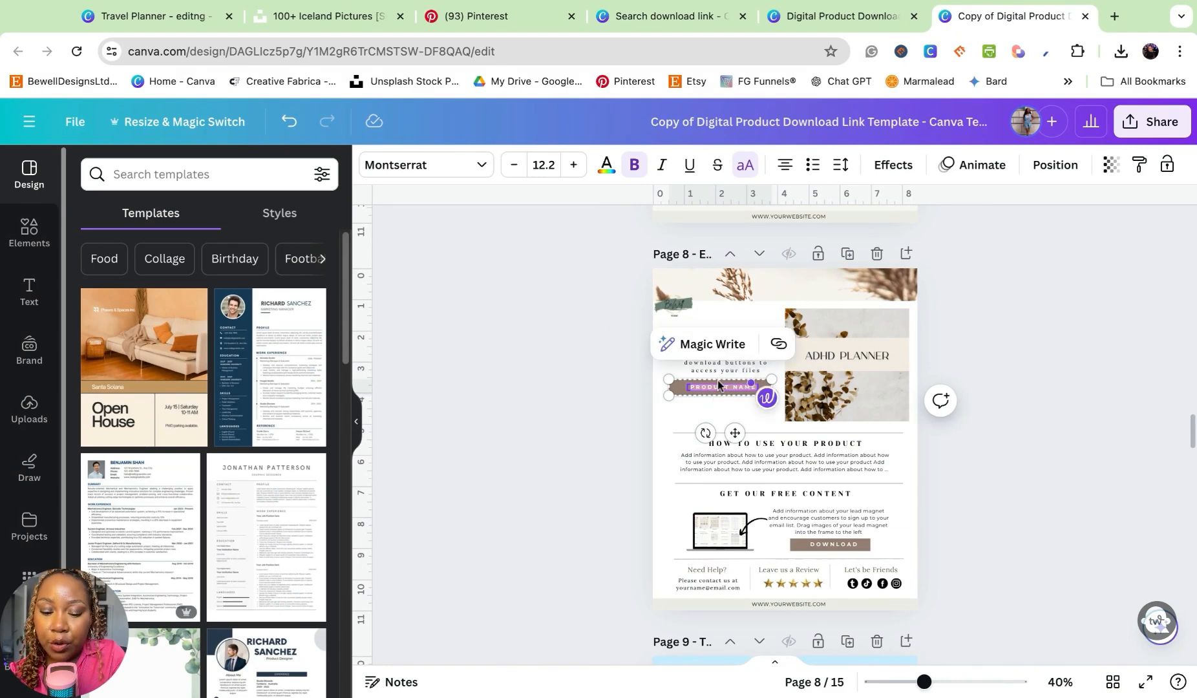
{"action": "type", "text": "TRAVEL PL"}
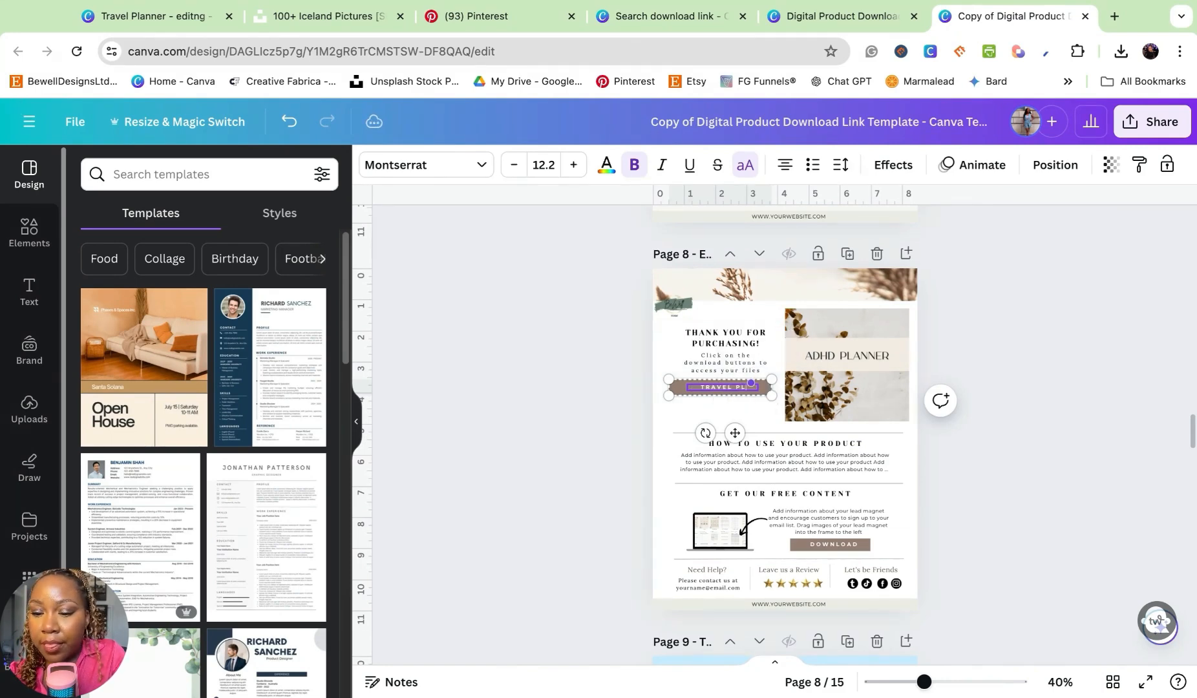
{"action": "type", "text": "ANNER"}
{"action": "key", "text": "Escape"}
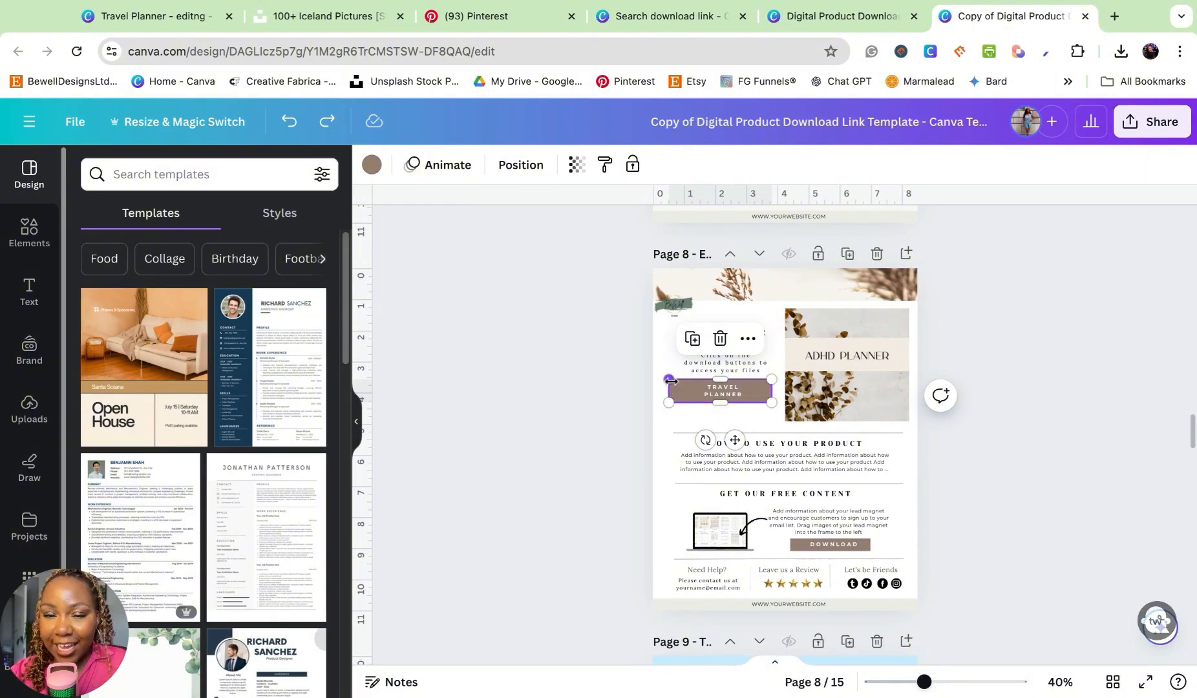
- Copy the travel planner's template link and return to the download link template design
{"action": "left_click", "coordinate": [132, 15]}
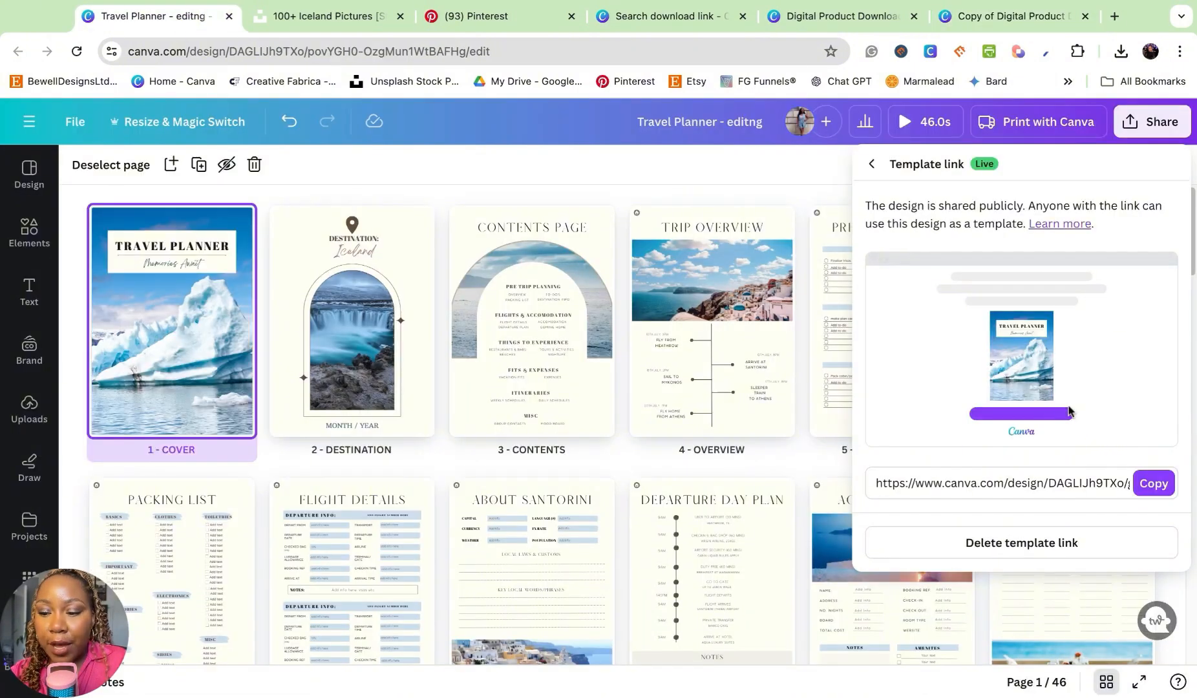
{"action": "left_click", "coordinate": [1157, 492]}
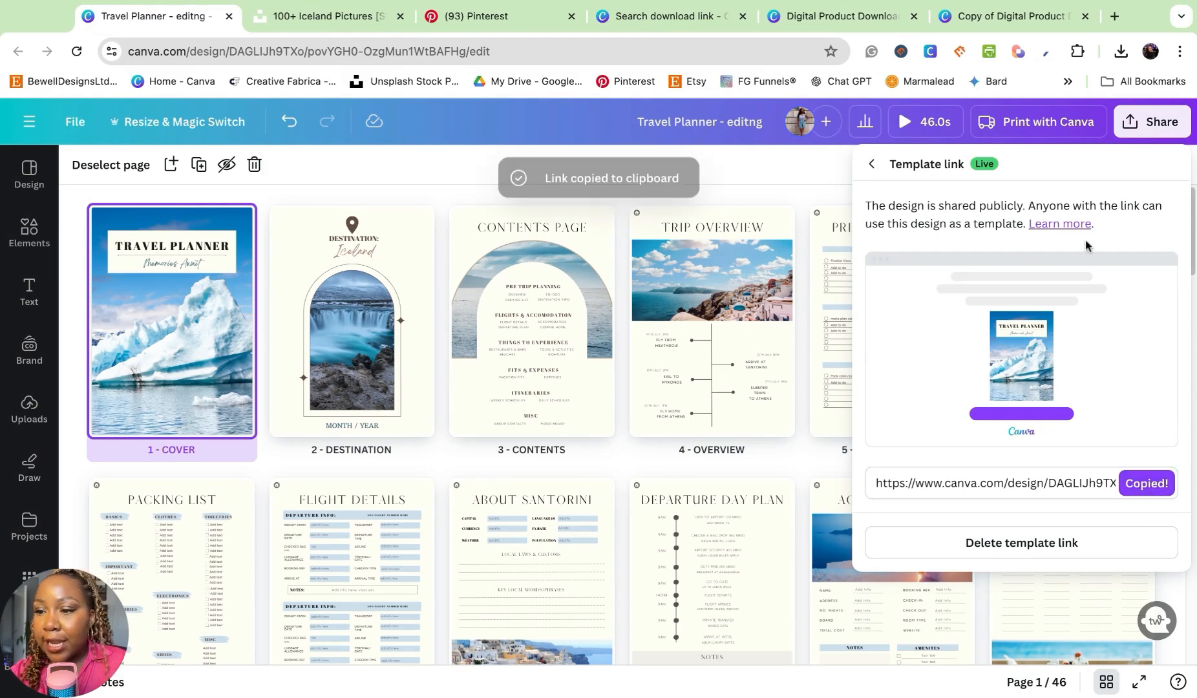
{"action": "left_click", "coordinate": [1019, 21]}
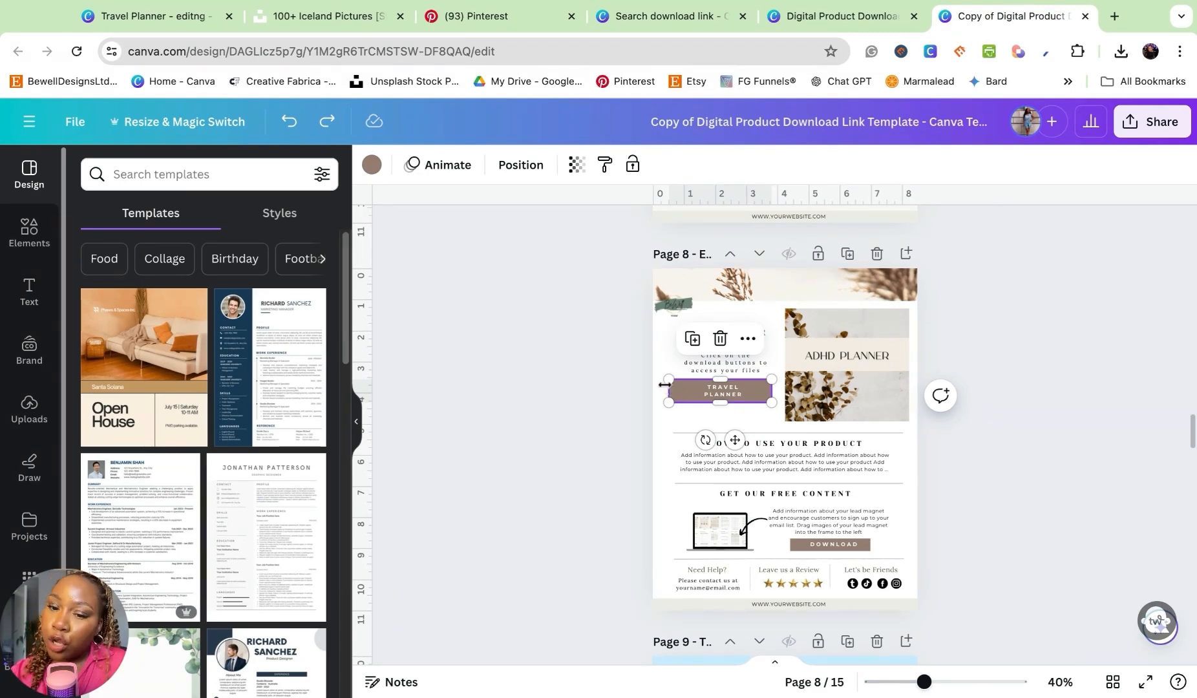
- Link the brown rectangle behind the "TRAVEL PLANNER" text on page 8 to the copied travel planner template link
{"action": "left_click", "coordinate": [533, 176]}
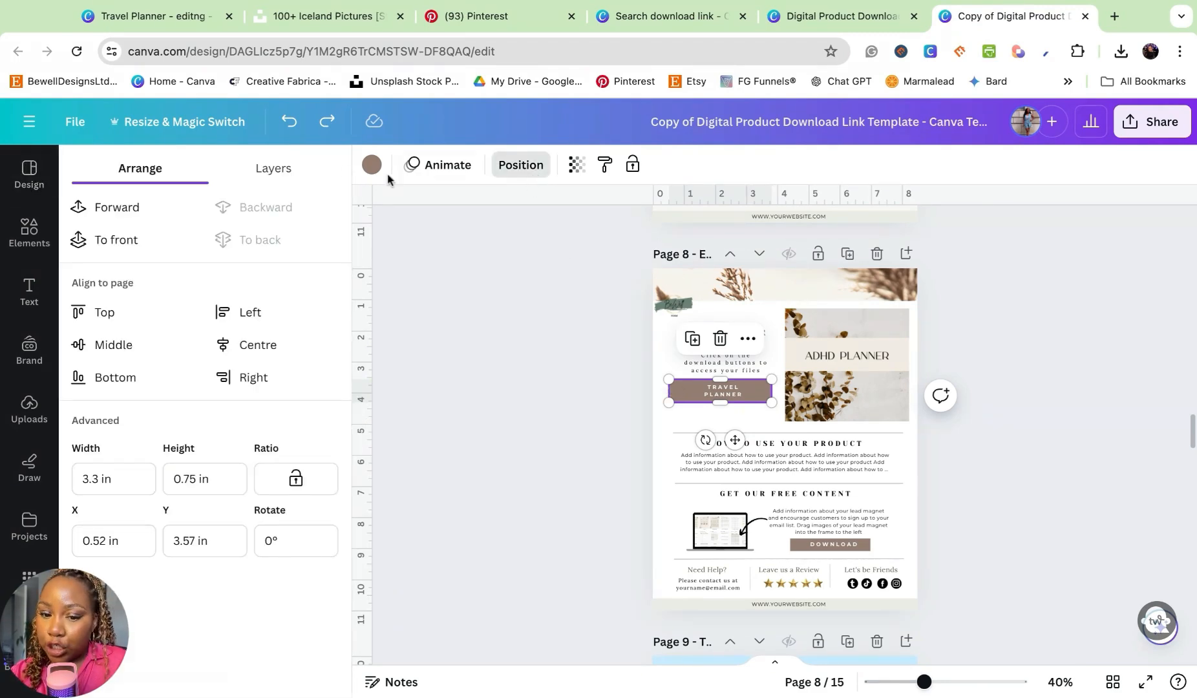
{"action": "left_click", "coordinate": [274, 168]}
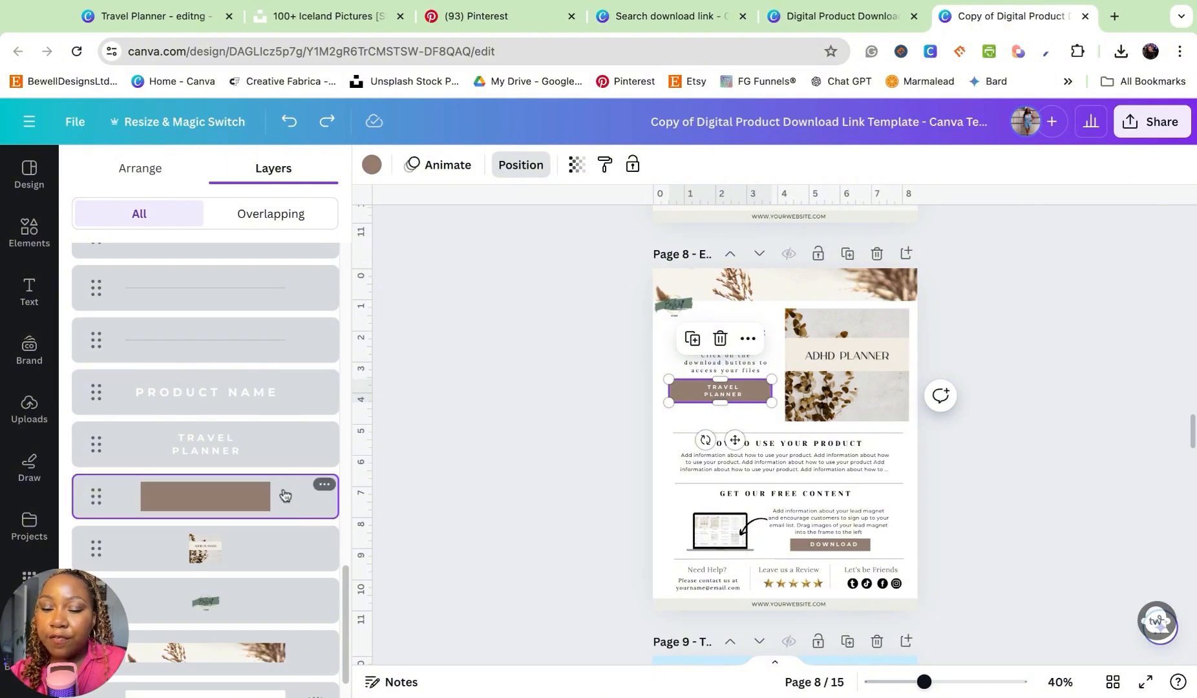
{"action": "left_click", "coordinate": [329, 488]}
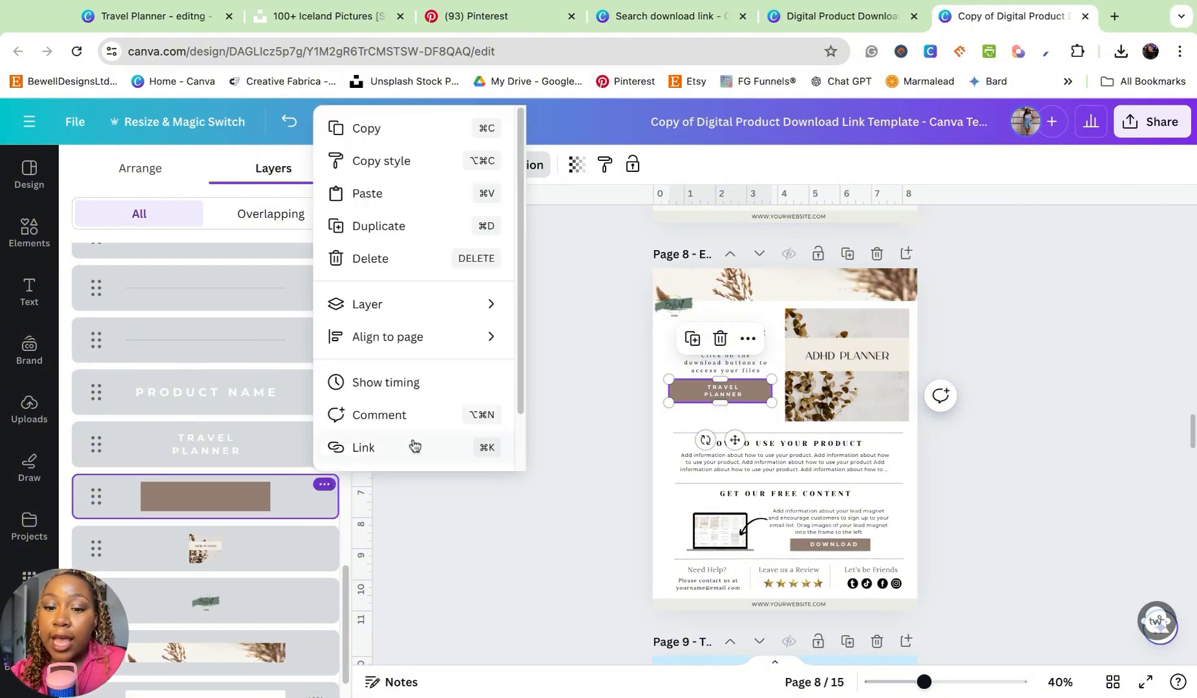
{"action": "mouse_move", "coordinate": [417, 308]}
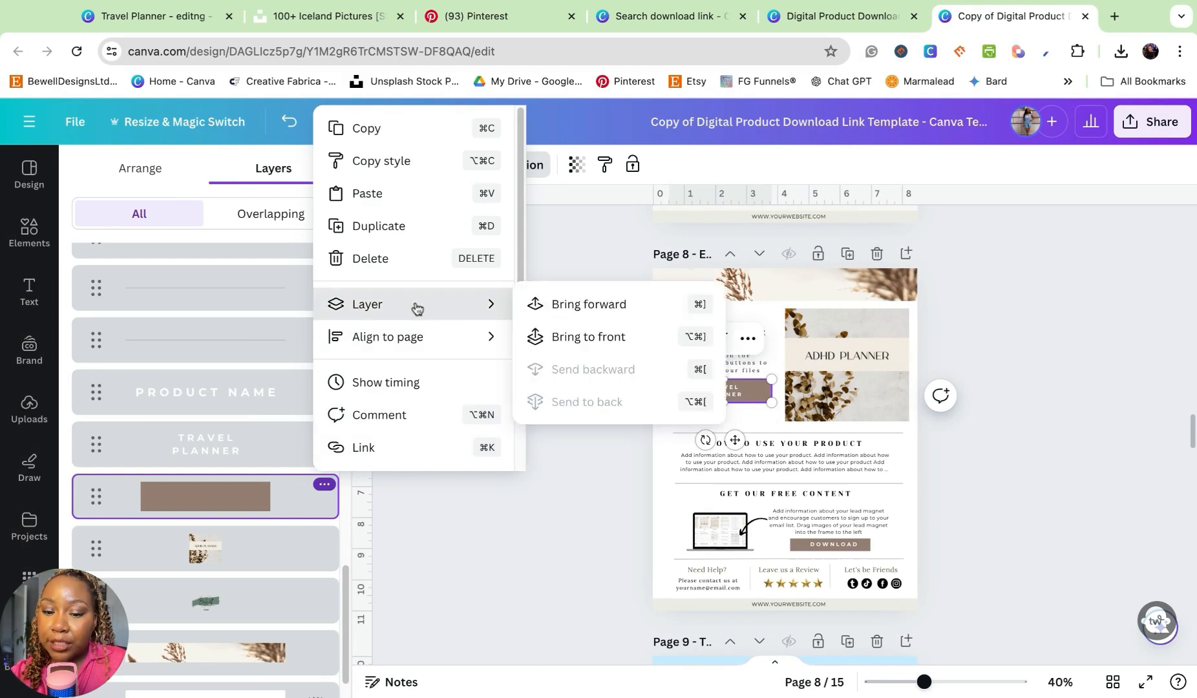
{"action": "left_click", "coordinate": [395, 453]}
{"action": "key", "text": "super+v"}
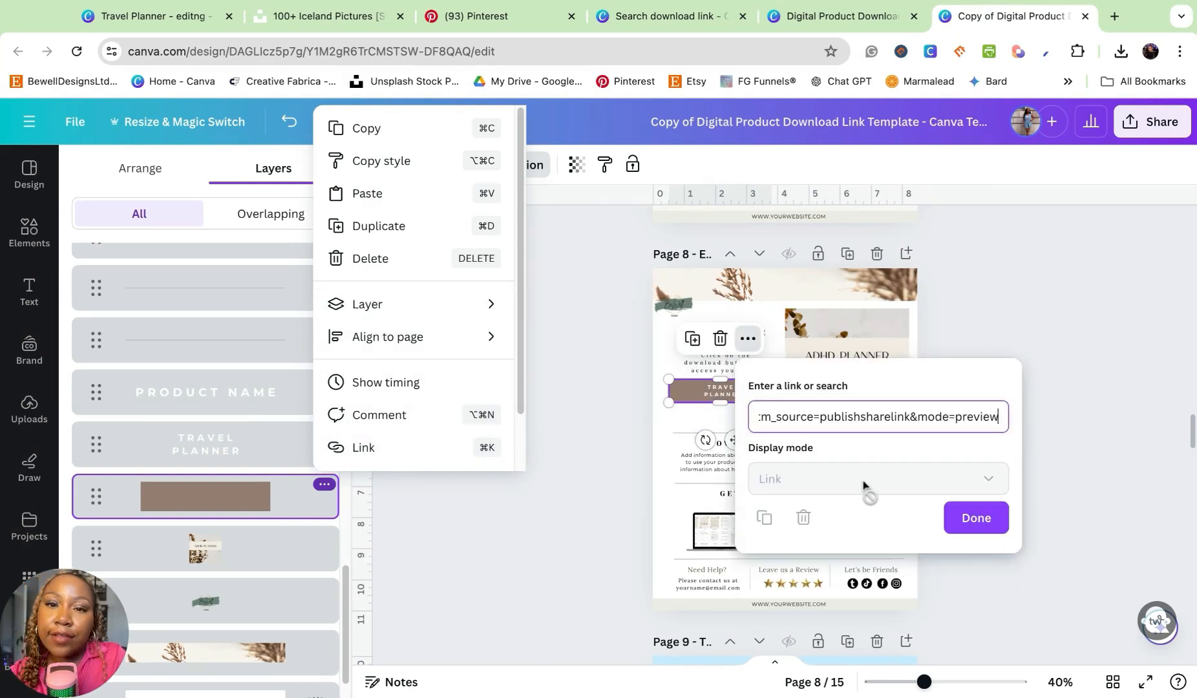
{"action": "left_click", "coordinate": [988, 524]}
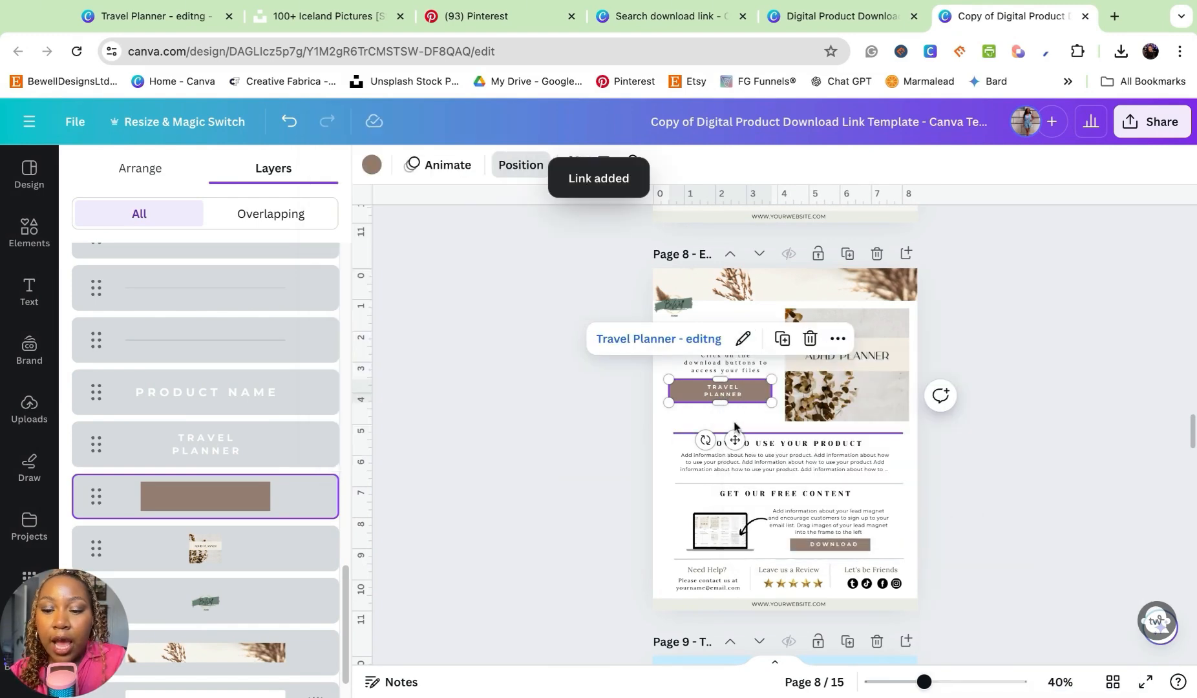
- Add the same template link to the "TRAVEL PLANNER" button text and remove the text's underline
{"action": "left_click", "coordinate": [727, 394]}
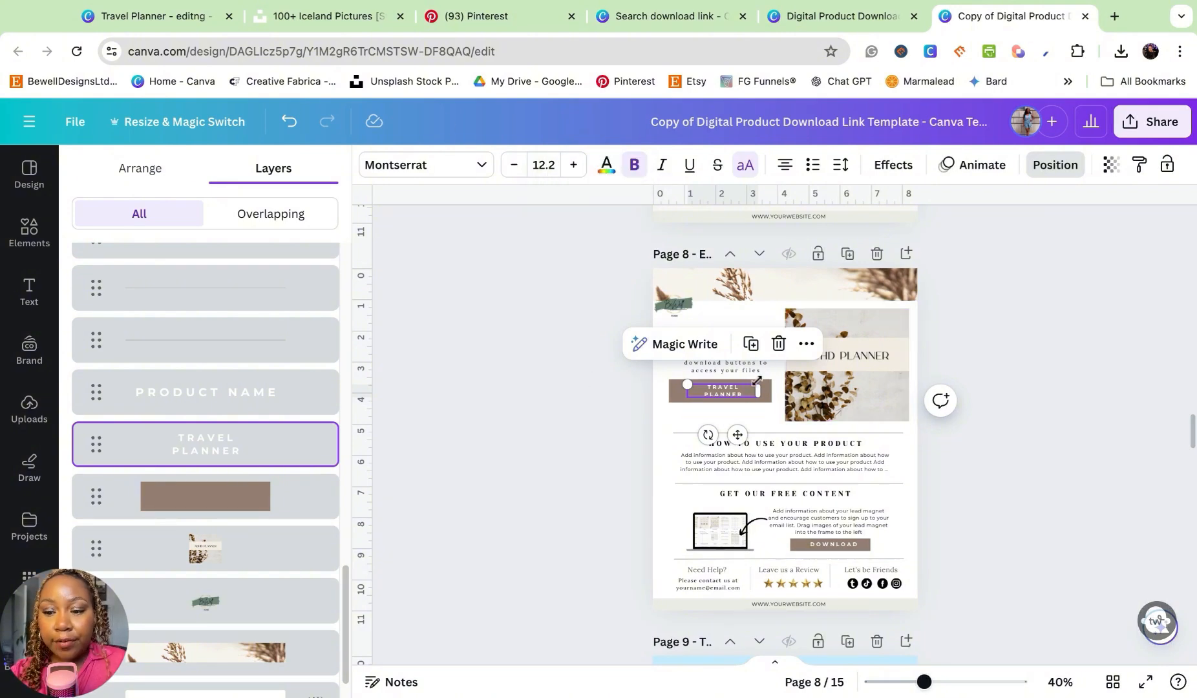
{"action": "right_click", "coordinate": [732, 405]}
{"action": "mouse_move", "coordinate": [732, 407]}
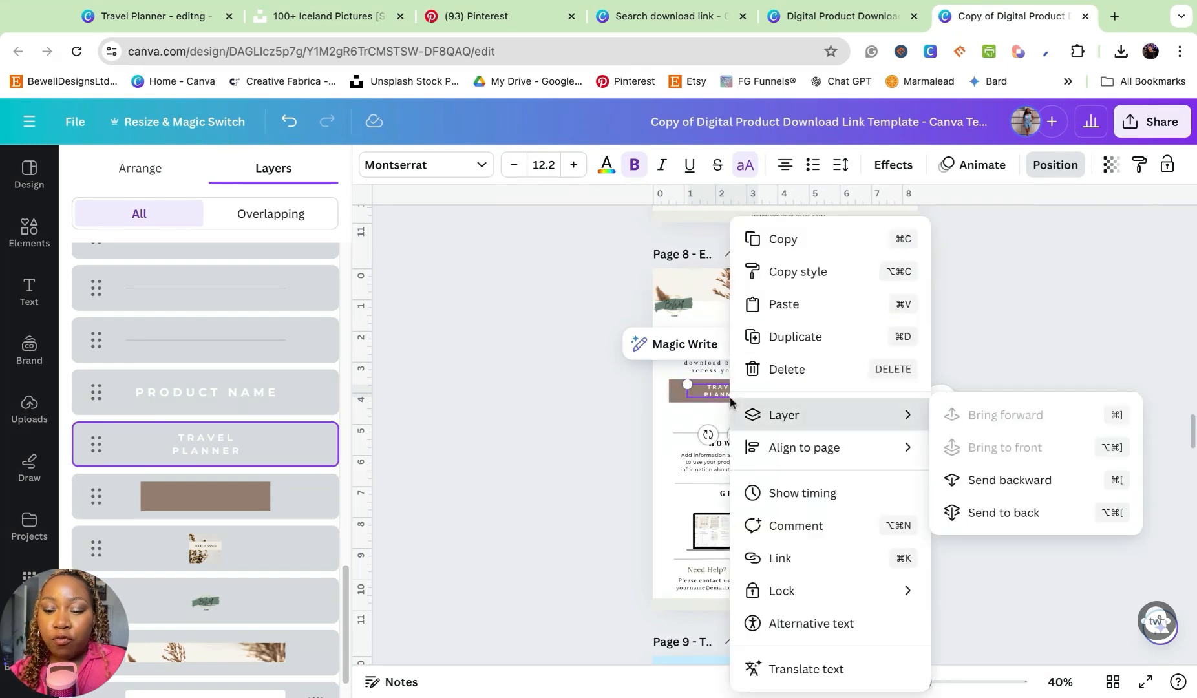
{"action": "left_click", "coordinate": [756, 557]}
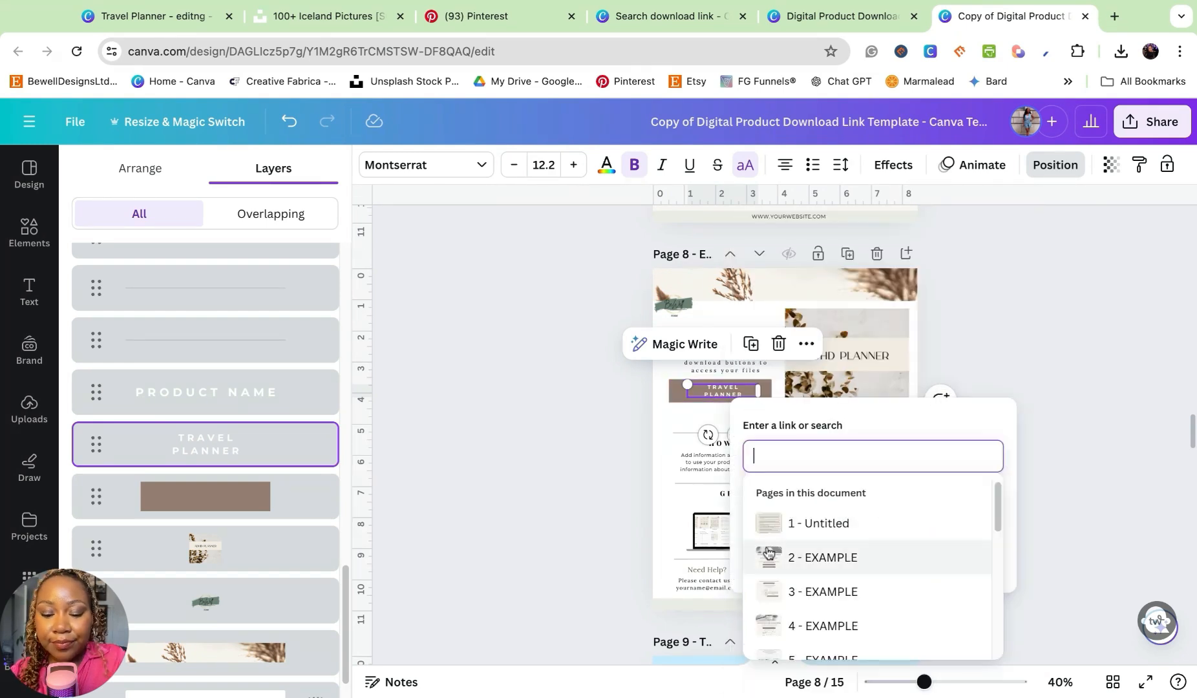
{"action": "key", "text": "super+v"}
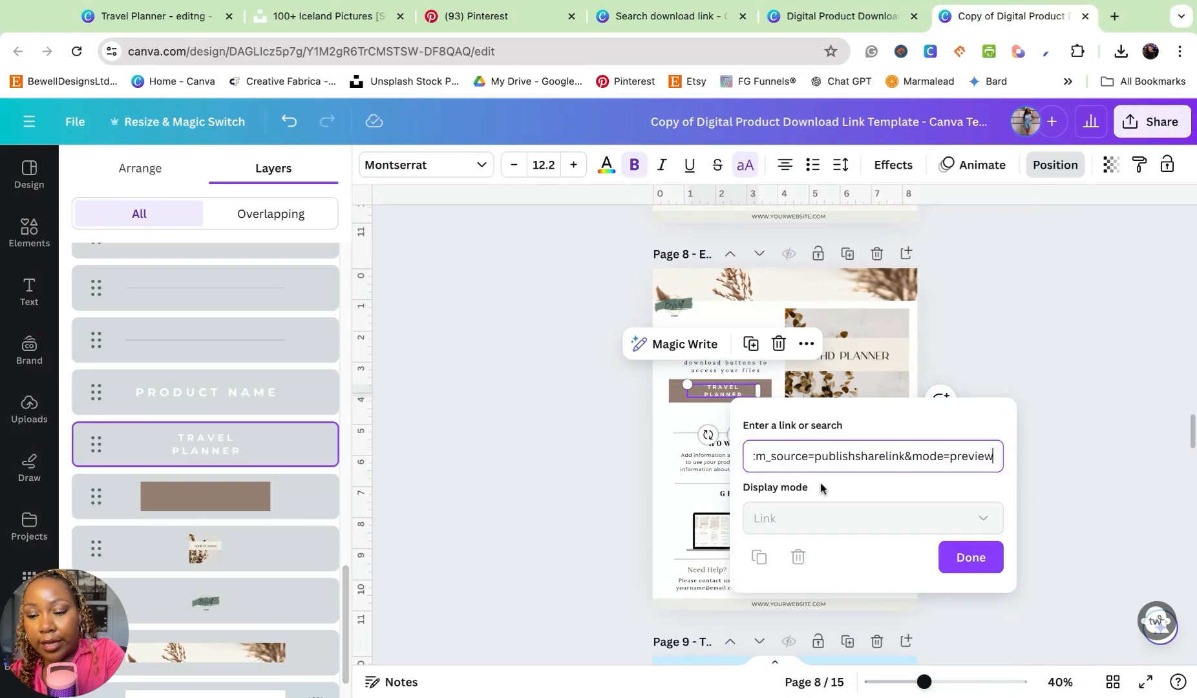
{"action": "key", "text": "Return"}
{"action": "left_click", "coordinate": [717, 390]}
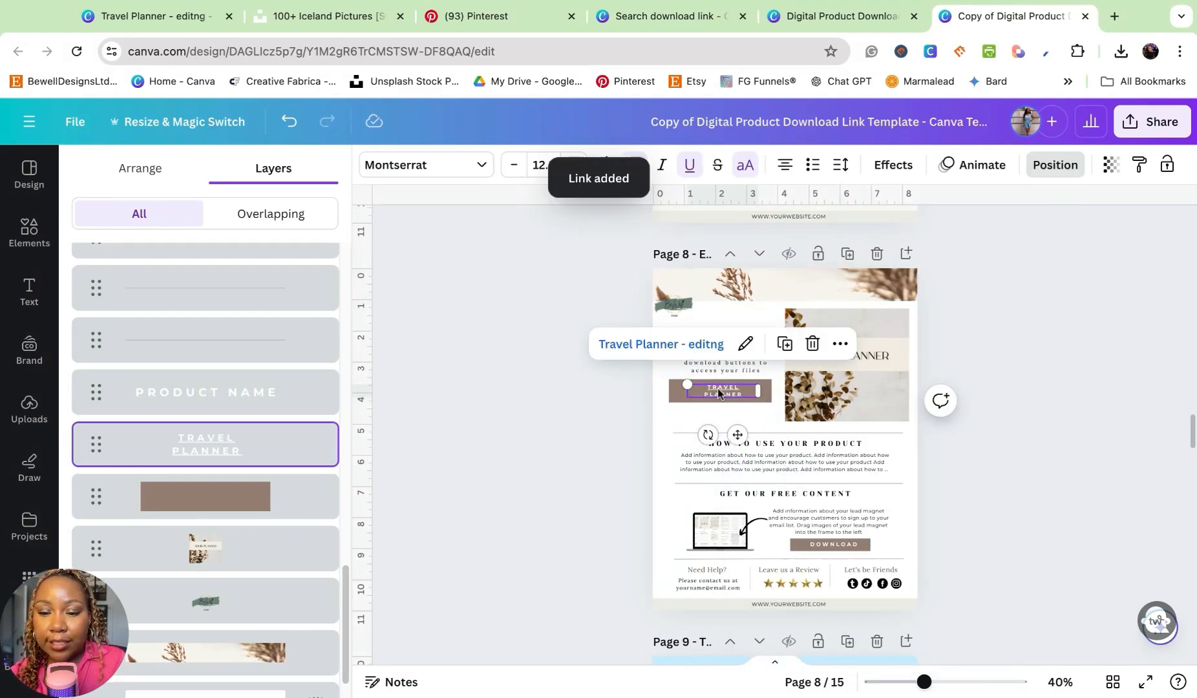
{"action": "left_click", "coordinate": [996, 451]}
{"action": "scroll", "coordinate": [996, 451], "scroll_direction": "up", "scroll_amount": 2}
{"action": "scroll", "coordinate": [995, 443], "scroll_direction": "up", "scroll_amount": 3}
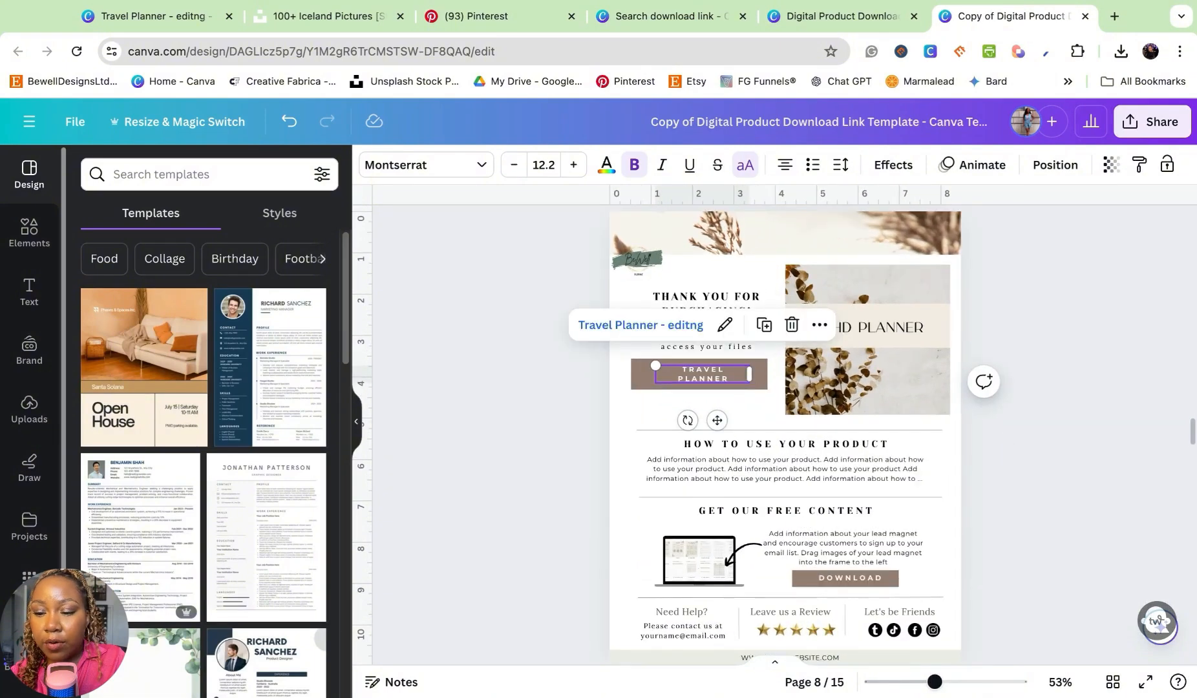
{"action": "left_click", "coordinate": [1051, 333]}
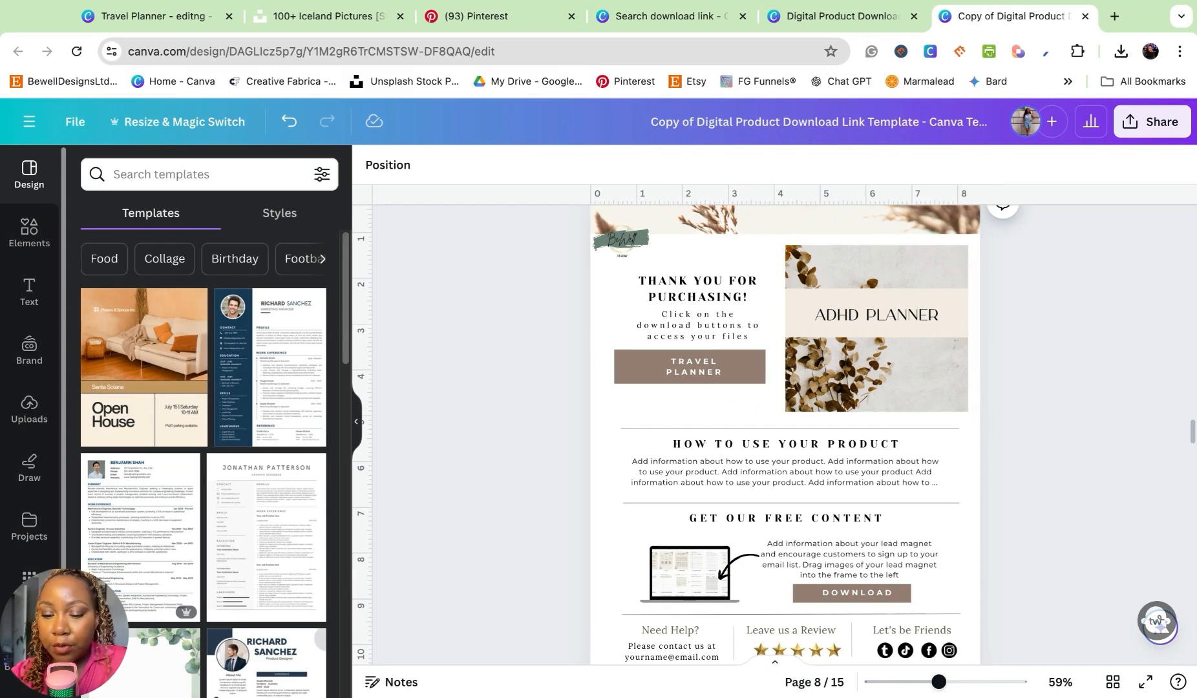
{"action": "scroll", "coordinate": [698, 359], "scroll_direction": "down", "scroll_amount": 5}
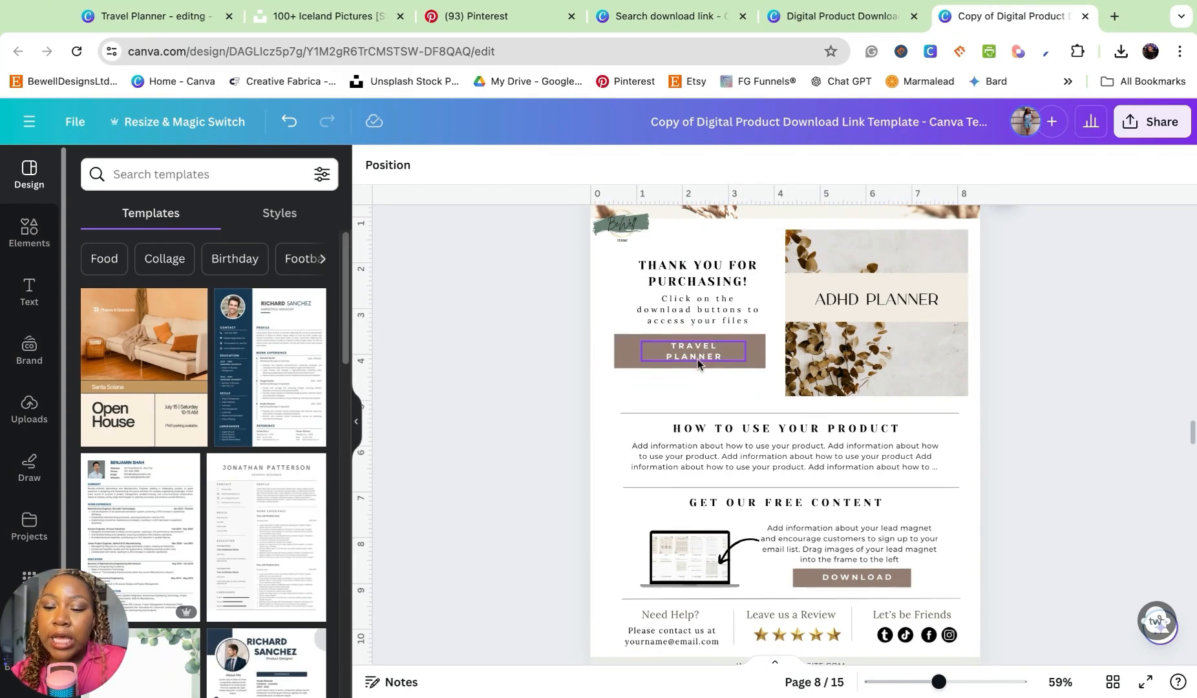
{"action": "left_click", "coordinate": [686, 428]}
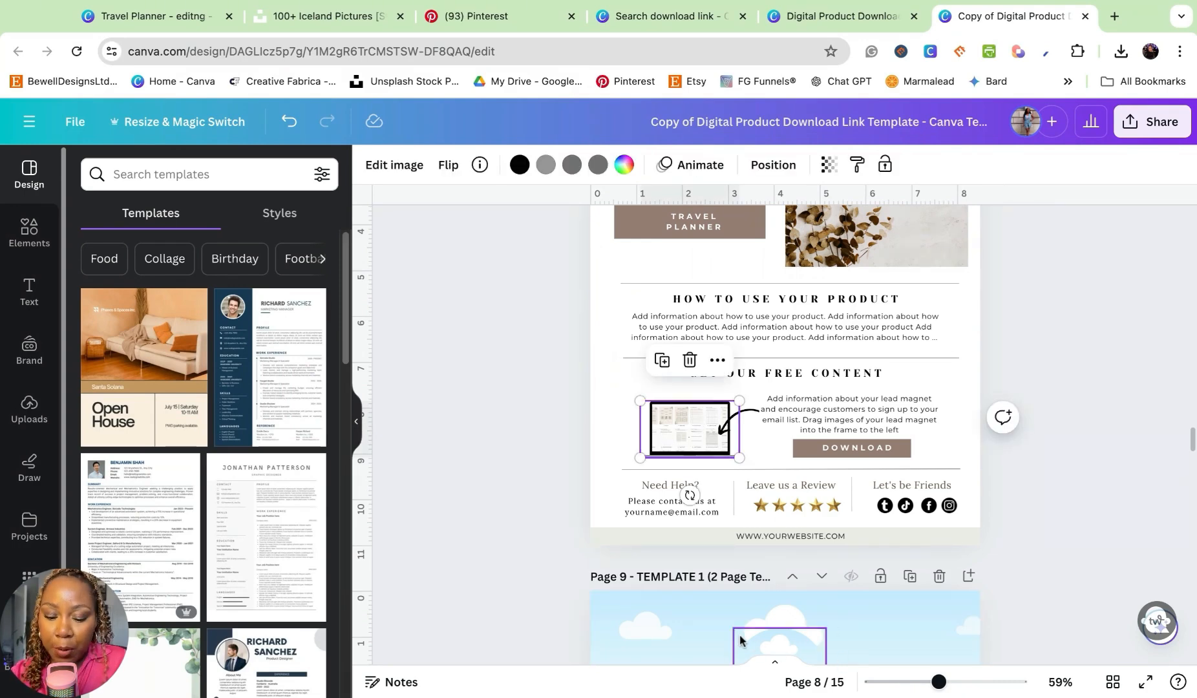
{"action": "key", "text": "ctrl+k"}
{"action": "type", "text": "www."}
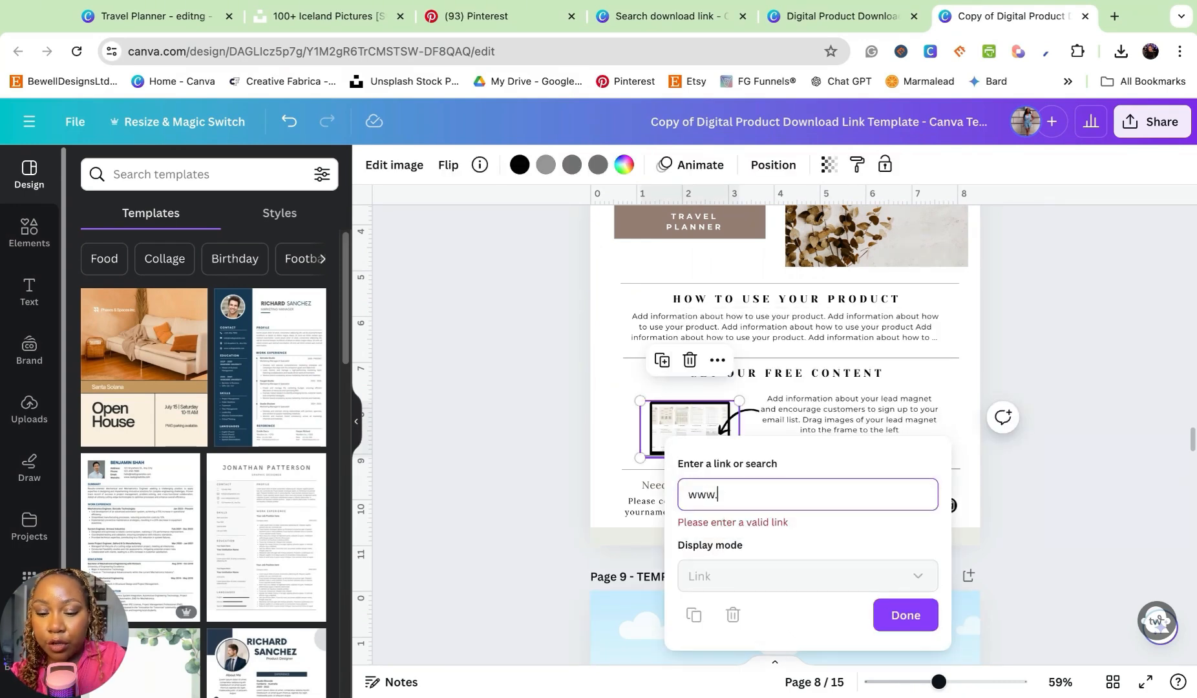
{"action": "type", "text": "bewell"}
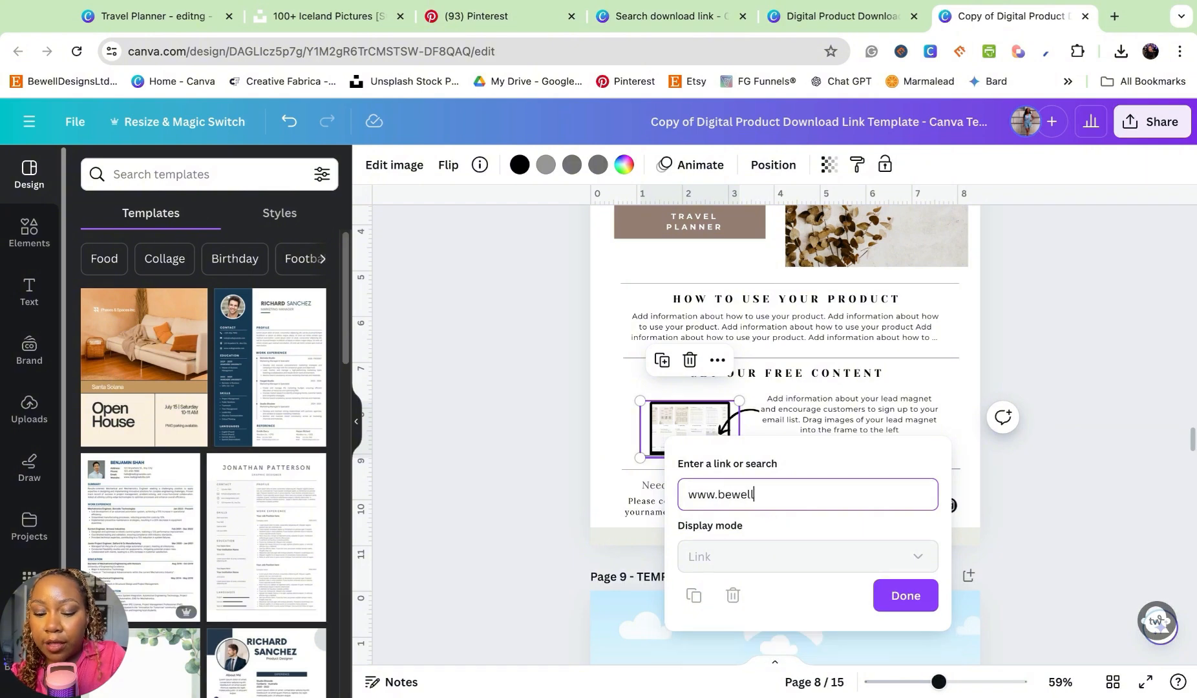
{"action": "type", "text": "designshop.com"}
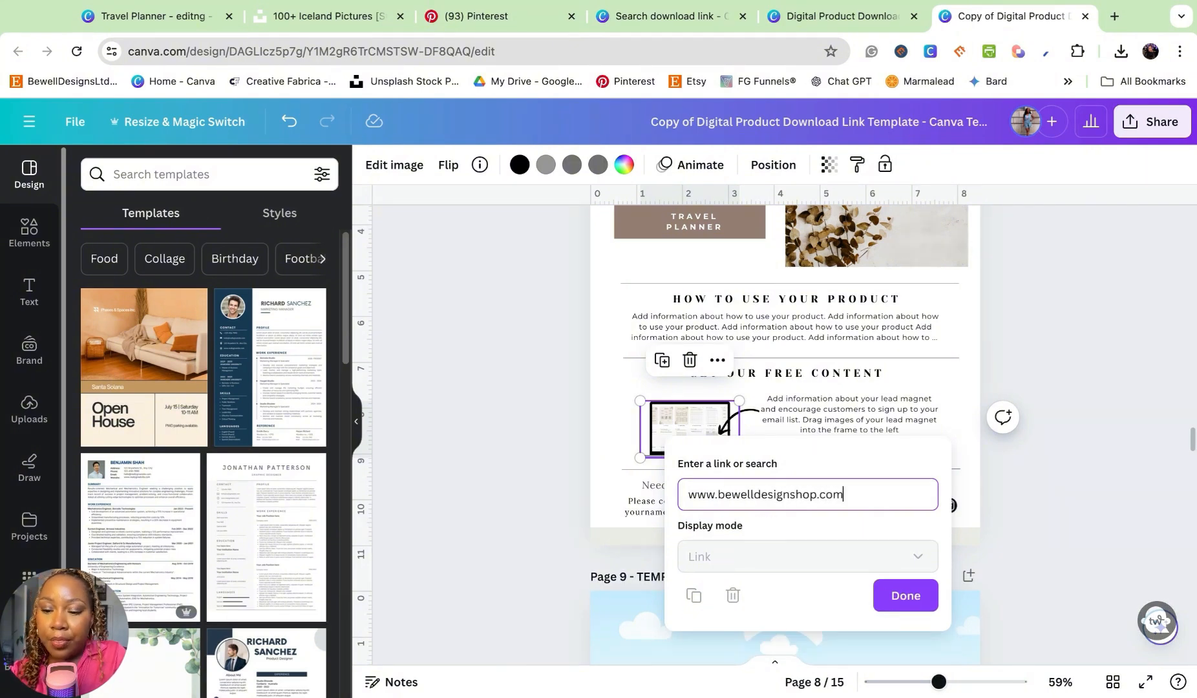
{"action": "key", "text": "Return"}
- Replace the lead magnet description beside the laptop with "shop my website for more PLR!"
{"action": "left_click", "coordinate": [807, 409]}
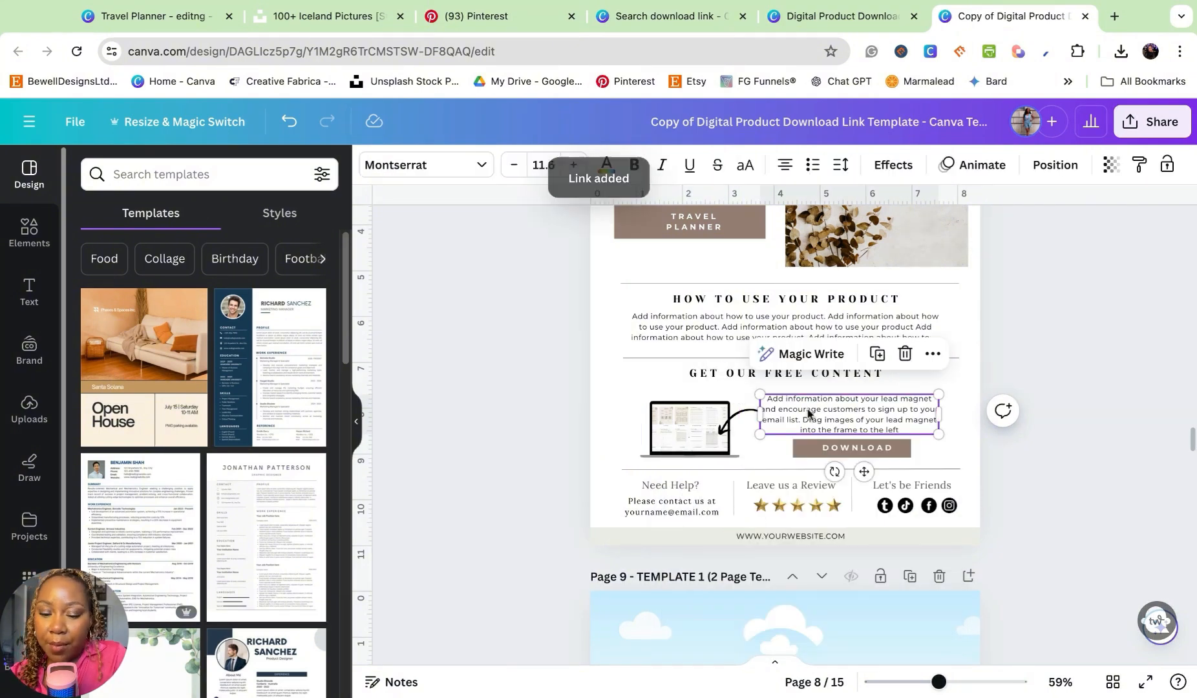
{"action": "double_click", "coordinate": [807, 408]}
{"action": "key", "text": "super+a"}
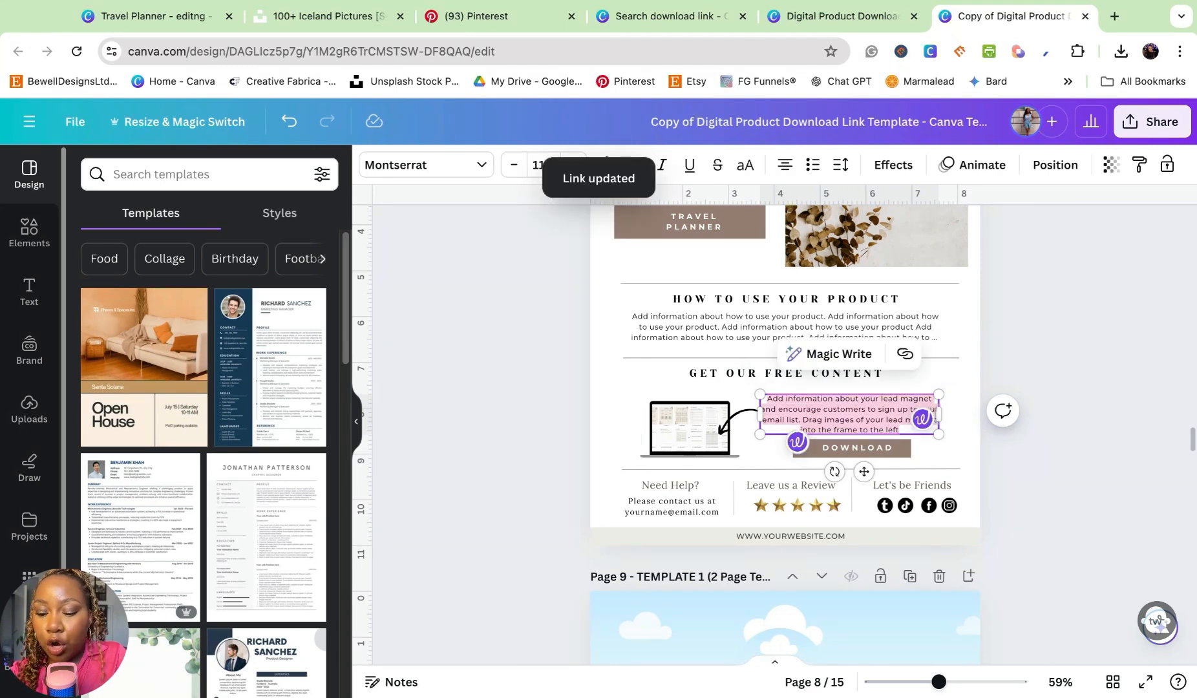
{"action": "type", "text": "shop my emw"}
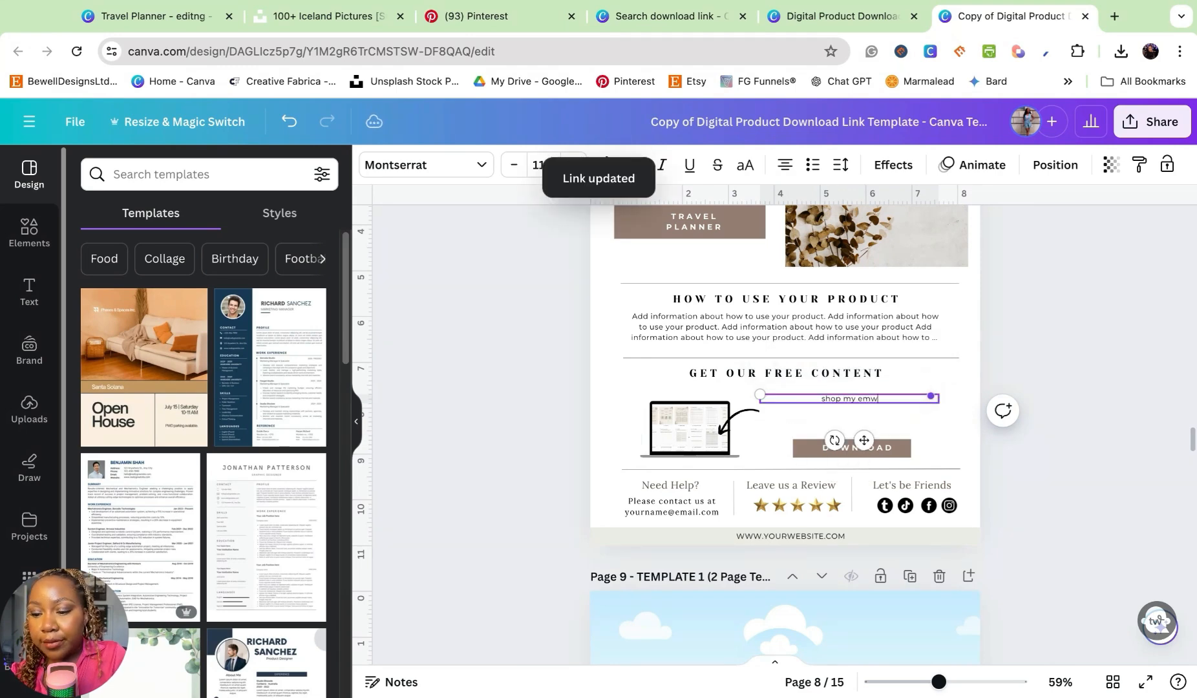
{"action": "key", "text": "BackSpace"}
{"action": "key", "text": "BackSpace"}
{"action": "key", "text": "BackSpace"}
{"action": "type", "text": "website for more P"}
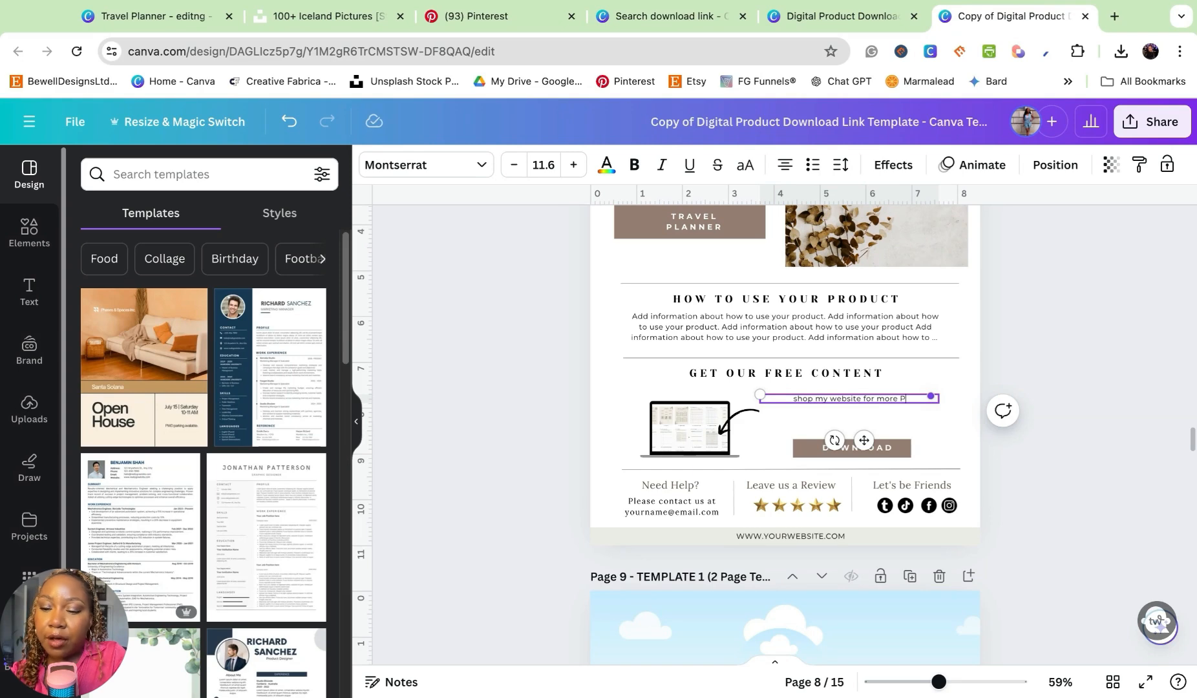
{"action": "type", "text": "LR! dAVE 39"}
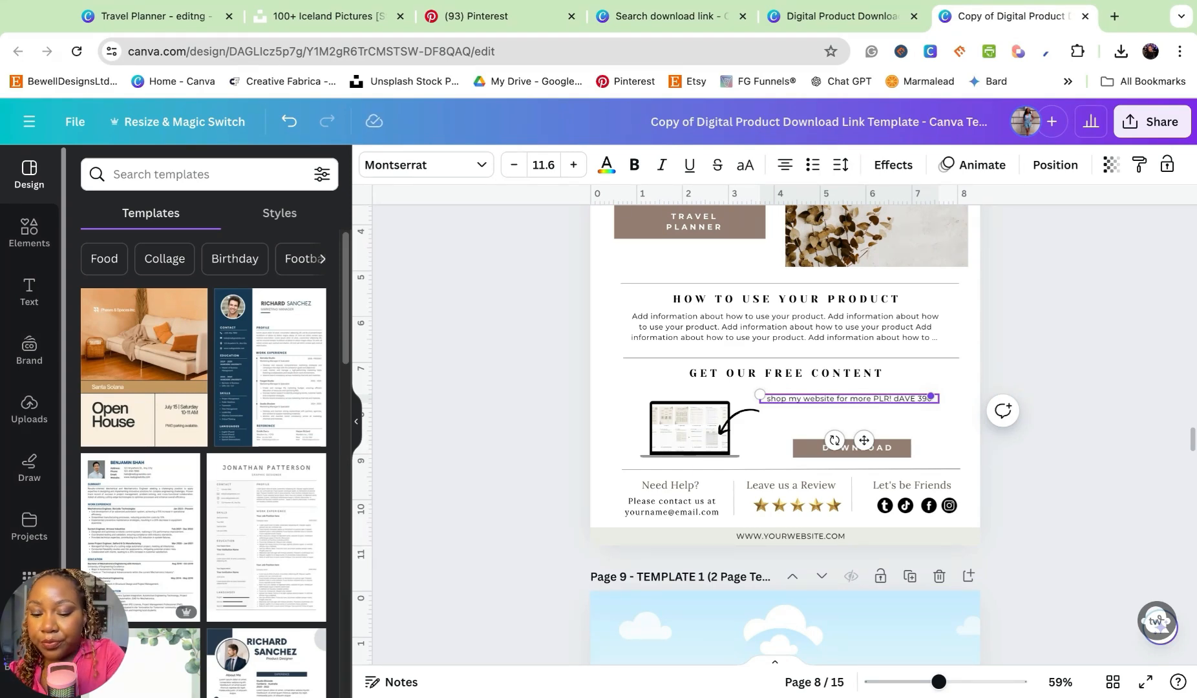
{"action": "type", "text": "0% WITH CODE"}
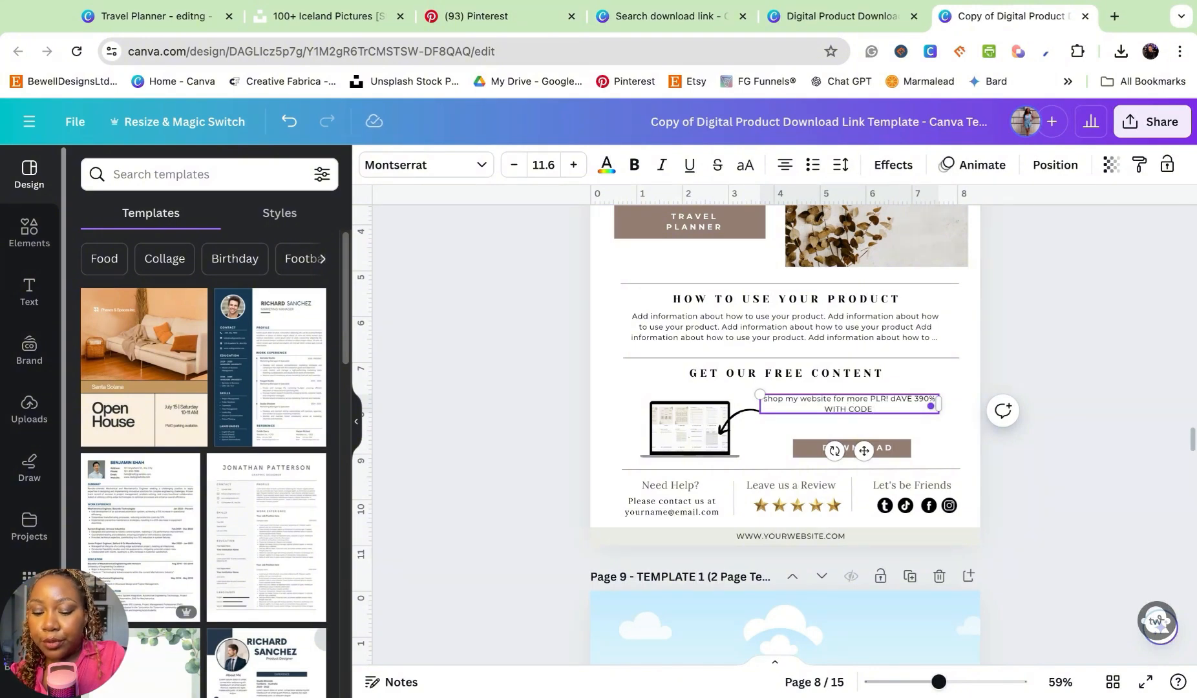
{"action": "type", "text": " YOUT"}
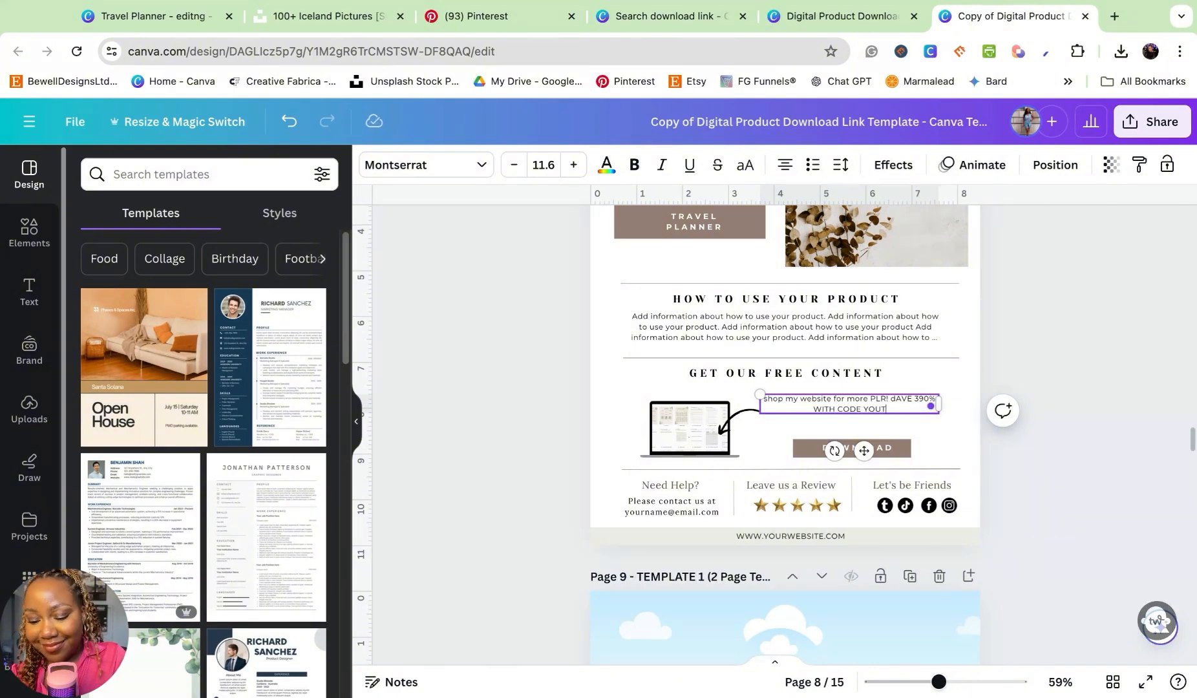
{"action": "type", "text": "UBE FAMI"}
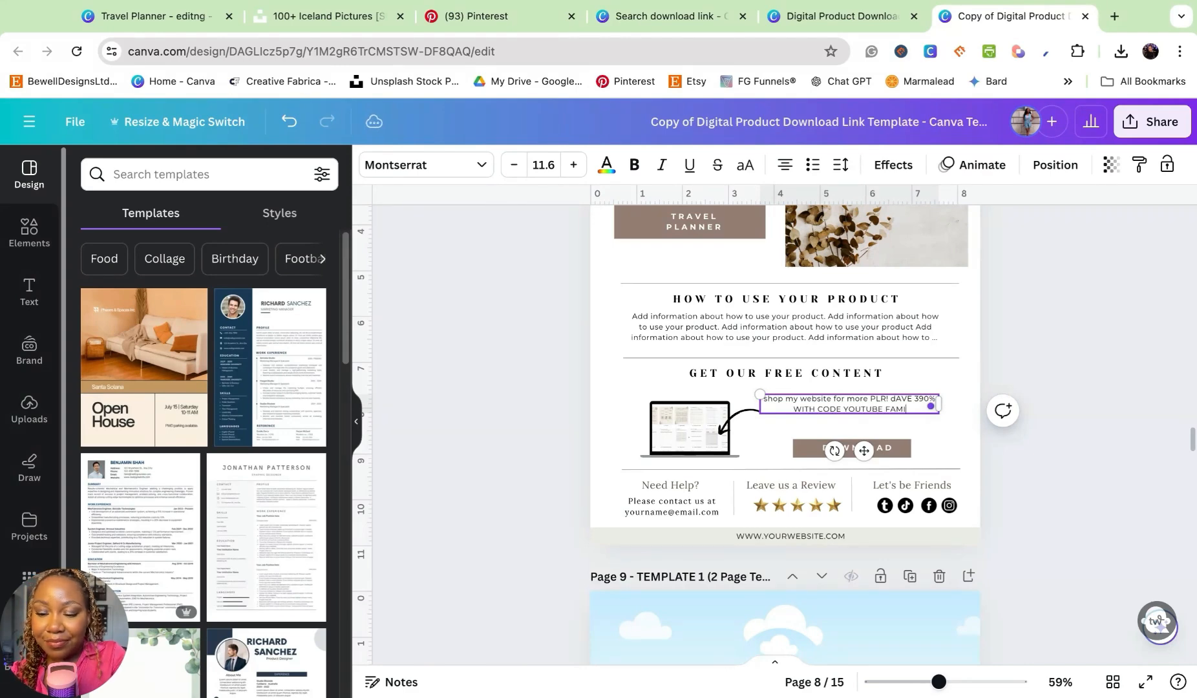
{"action": "type", "text": "LY!"}
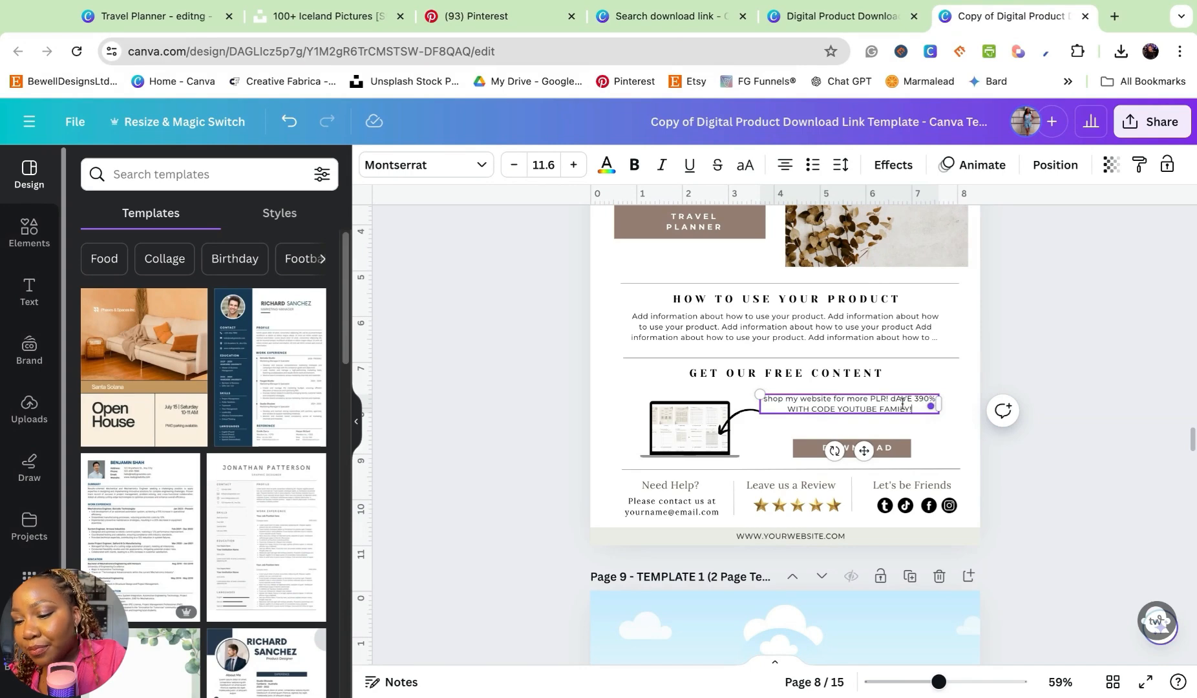
- Add a second line to the lead magnet description reading "SAVE 390% WITH CODE YOUTUBE FAMILY!"
{"action": "key", "text": "BackSpace"}
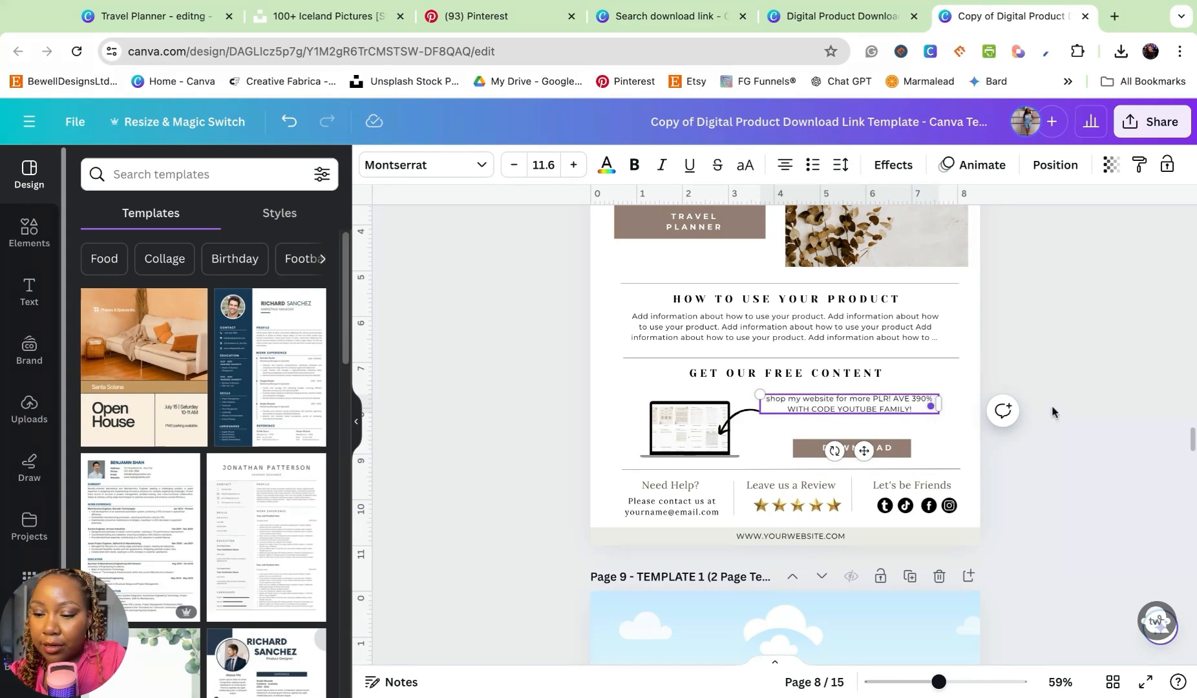
{"action": "type", "text": "S"}
{"action": "key", "text": "Return"}
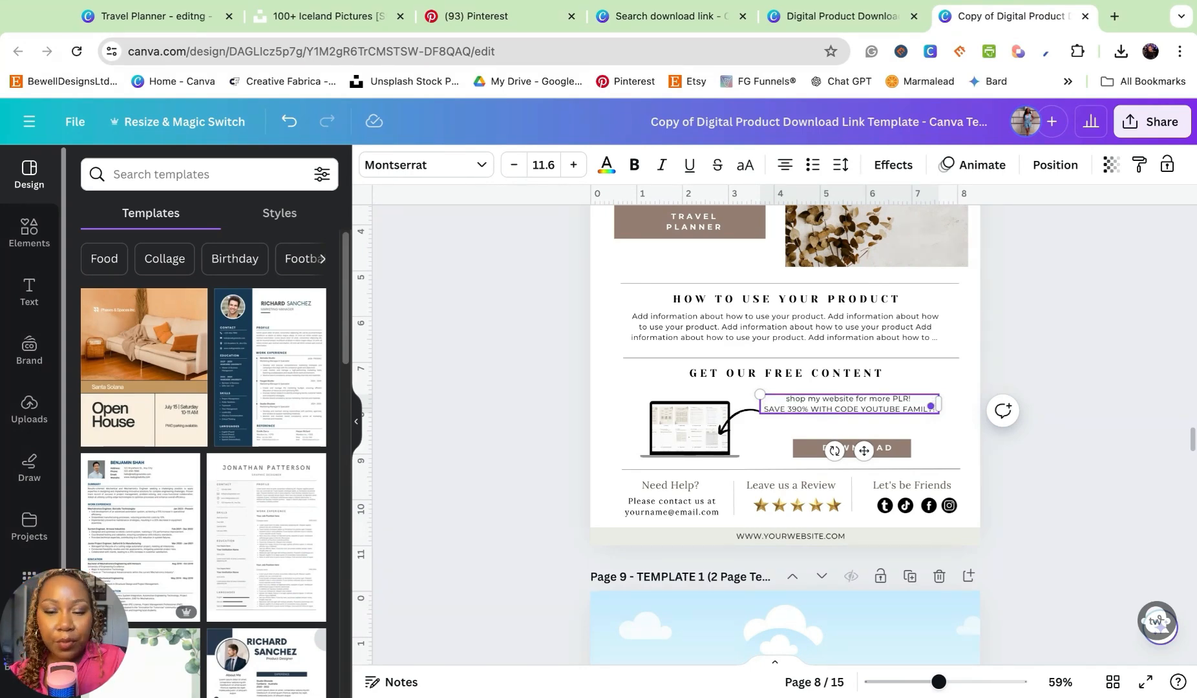
{"action": "left_click", "coordinate": [1064, 366]}
- Change the "DOWNLOAD" button text in the free content section to "SHOP NOW"
{"action": "double_click", "coordinate": [849, 448]}
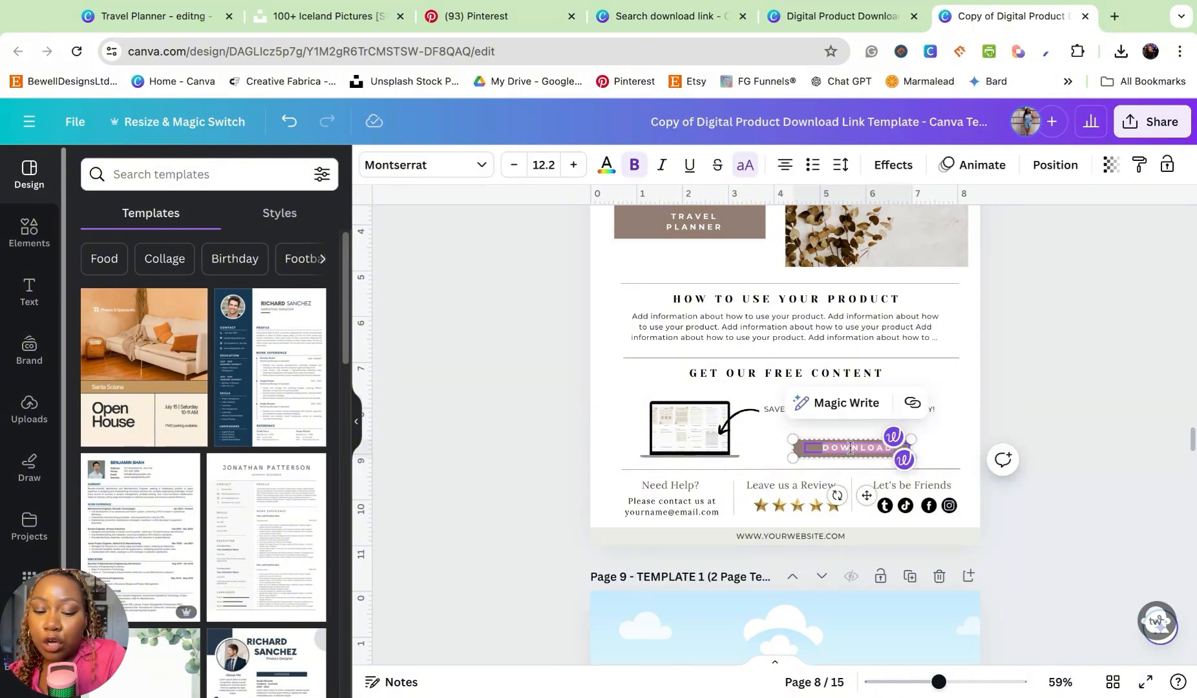
{"action": "type", "text": "CLOCK"}
{"action": "key", "text": "BackSpace"}
{"action": "key", "text": "BackSpace"}
{"action": "key", "text": "BackSpace"}
{"action": "key", "text": "BackSpace"}
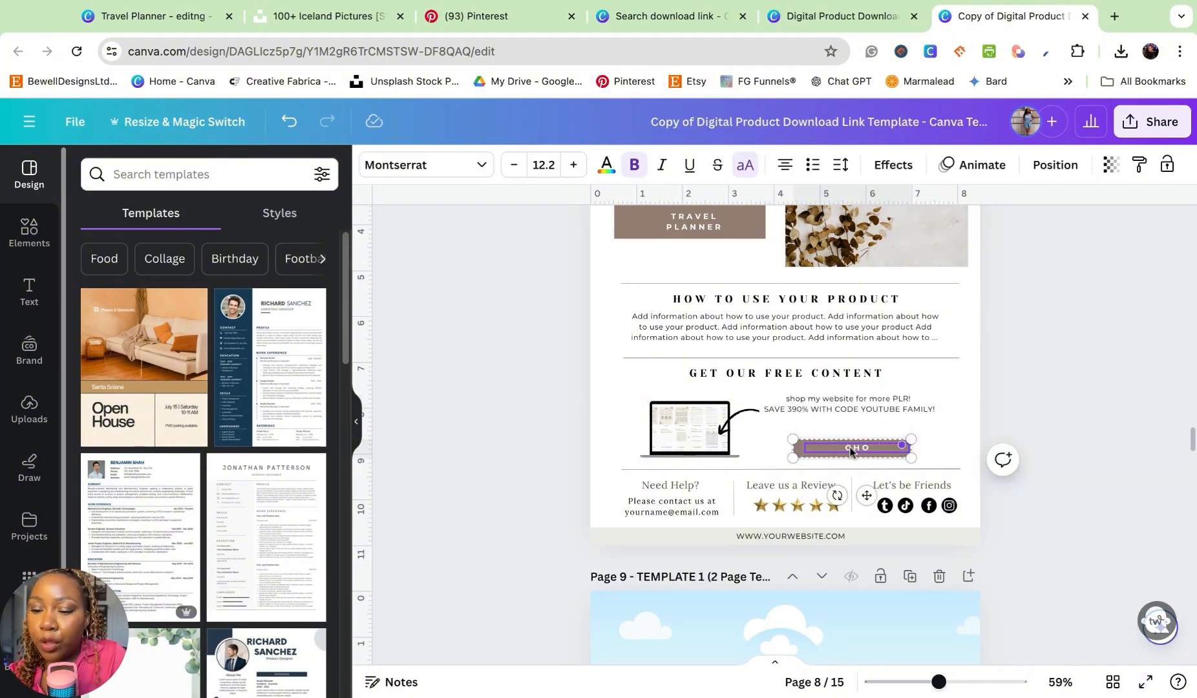
{"action": "type", "text": "HOP NOW"}
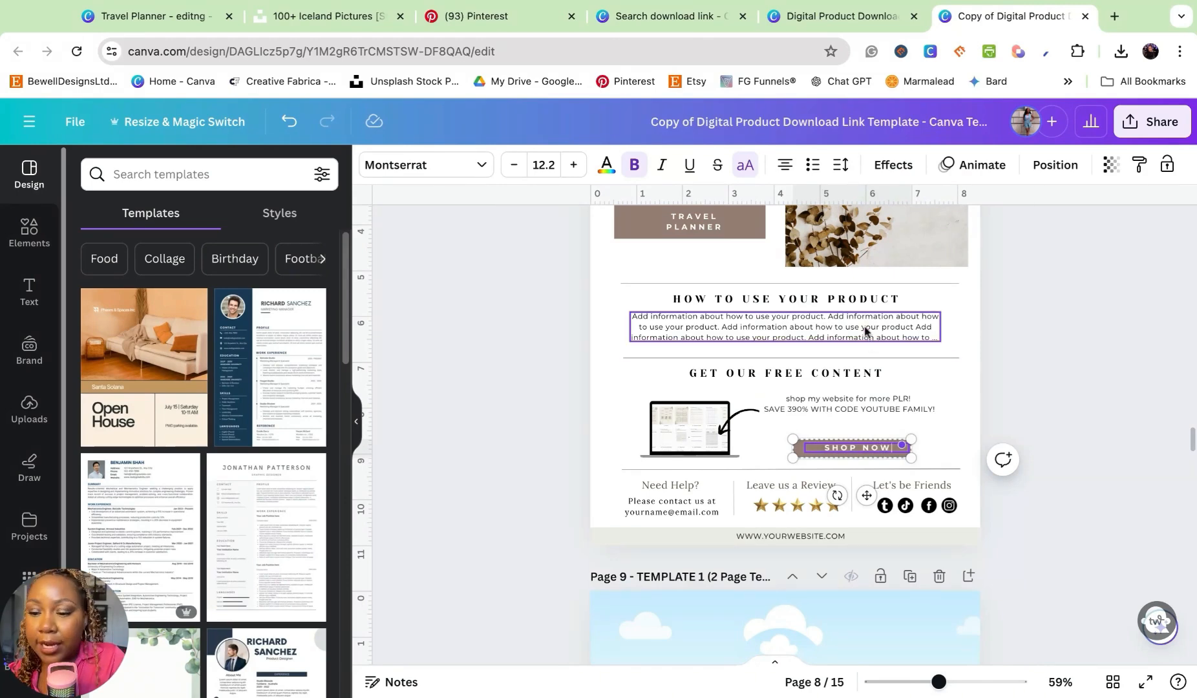
- Replace the description above the "SHOP NOW" button with "DOWNLOAD MY FREE GUIDE"
{"action": "left_click", "coordinate": [808, 408]}
{"action": "double_click", "coordinate": [808, 409]}
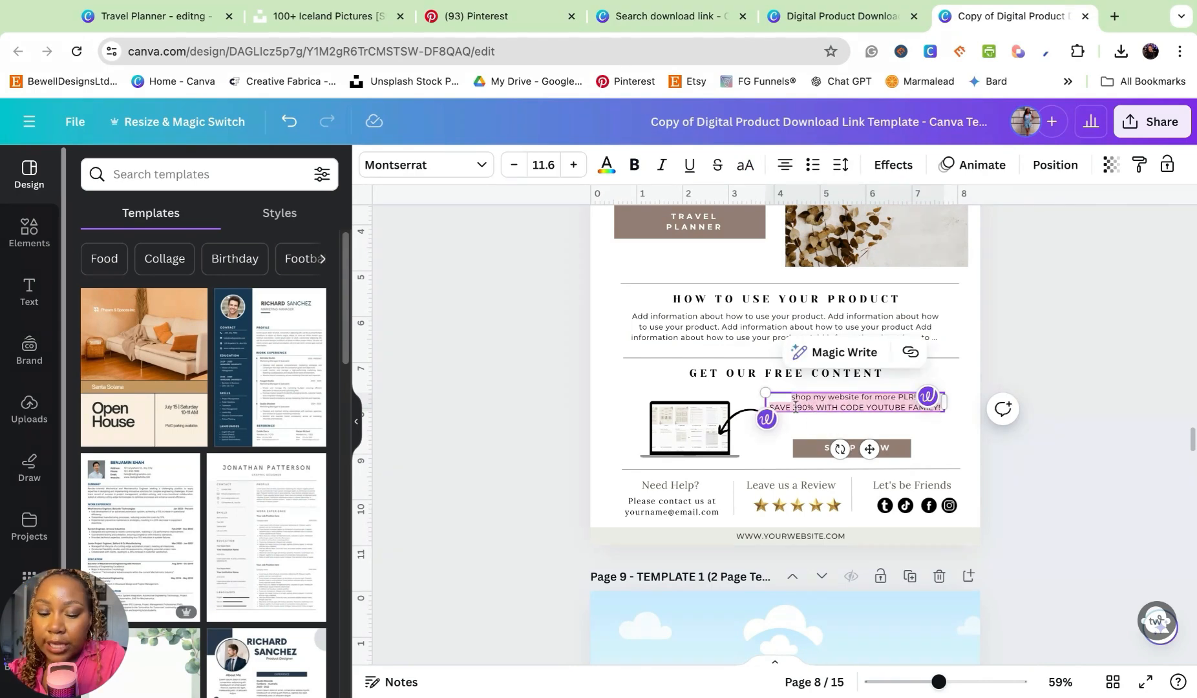
{"action": "type", "text": "DOWNLOAD"}
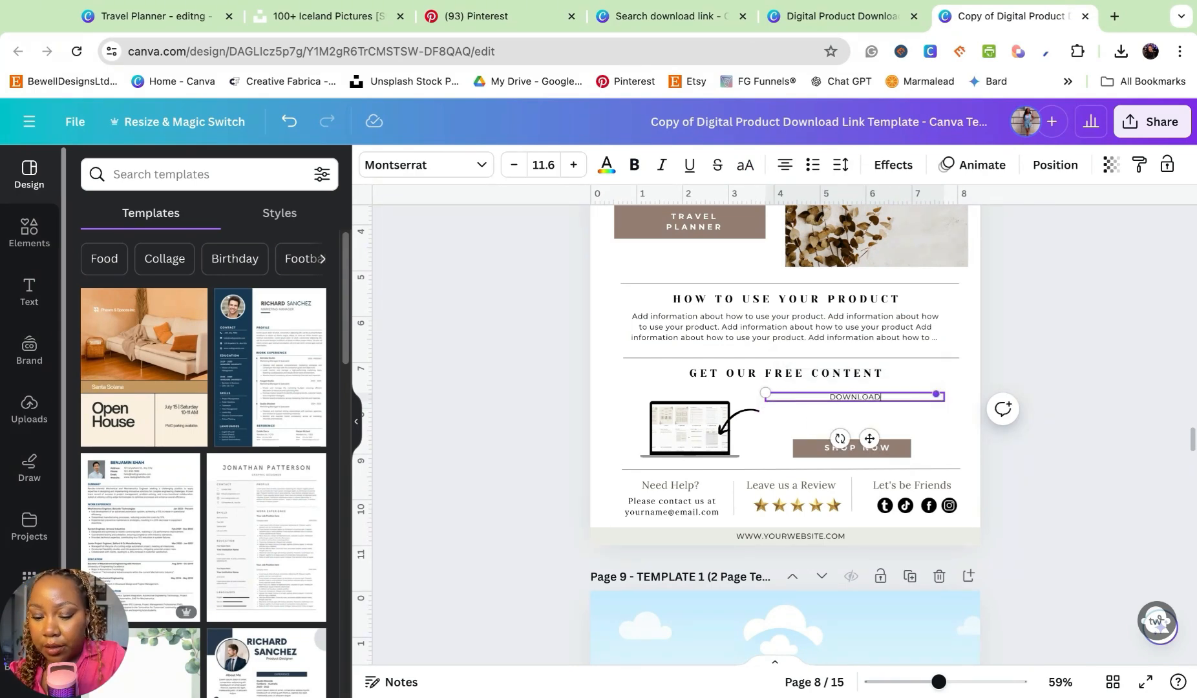
{"action": "type", "text": " MY FREE GUIDE"}
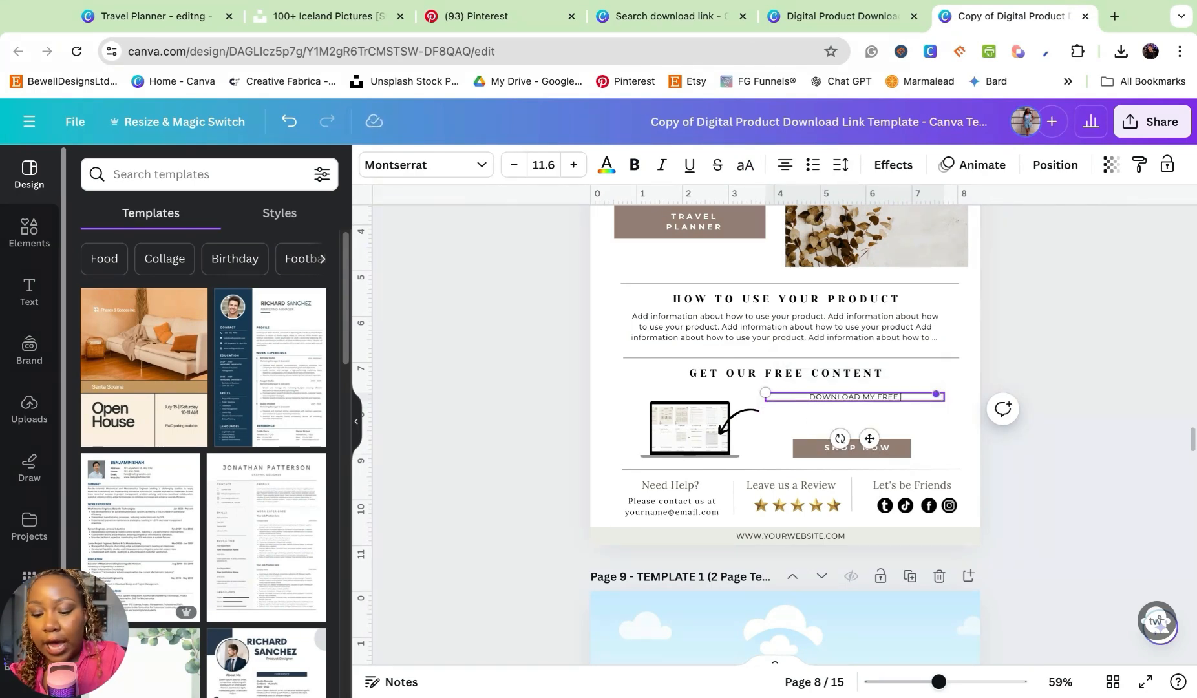
{"action": "left_click", "coordinate": [689, 431]}
{"action": "key", "text": "ctrl+k"}
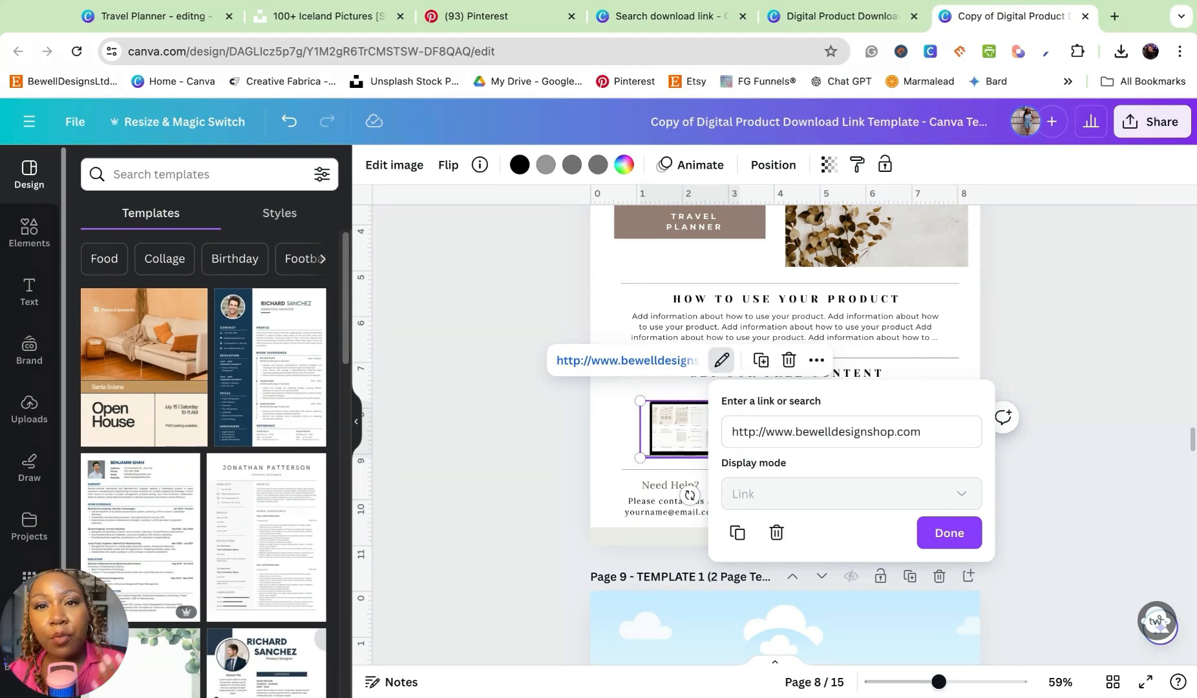
{"action": "left_click", "coordinate": [1078, 475]}
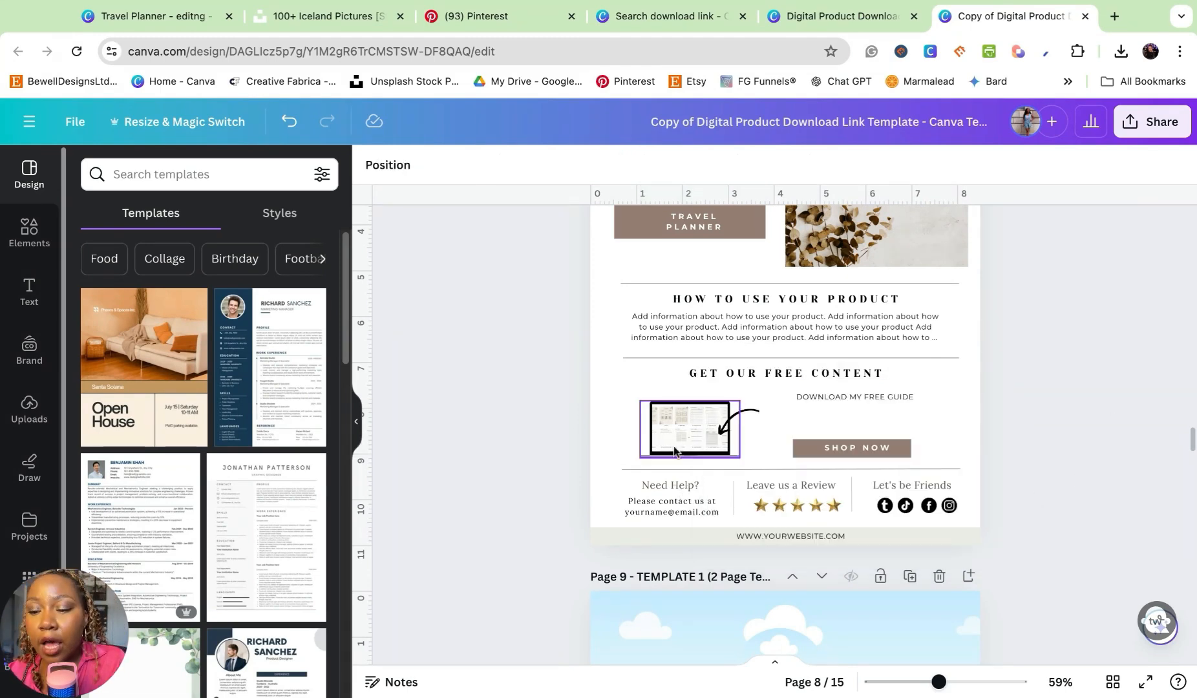
{"action": "left_click", "coordinate": [690, 509]}
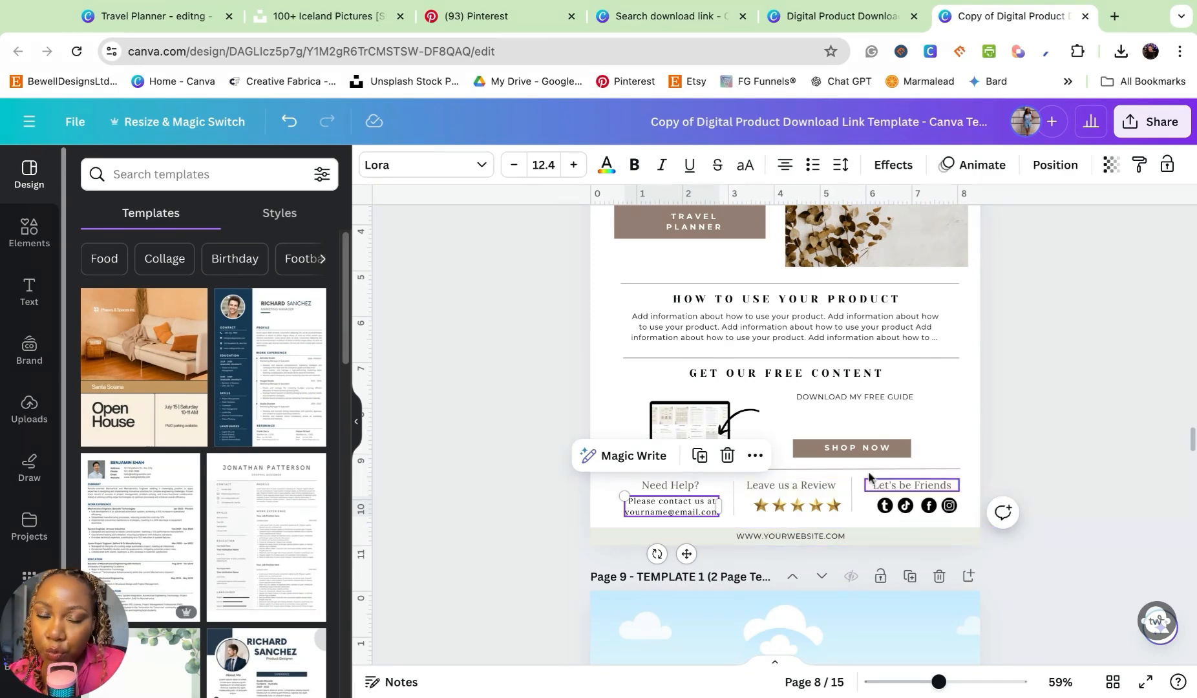
{"action": "scroll", "coordinate": [808, 478], "scroll_direction": "up", "scroll_amount": 3}
{"action": "left_click", "coordinate": [698, 500]}
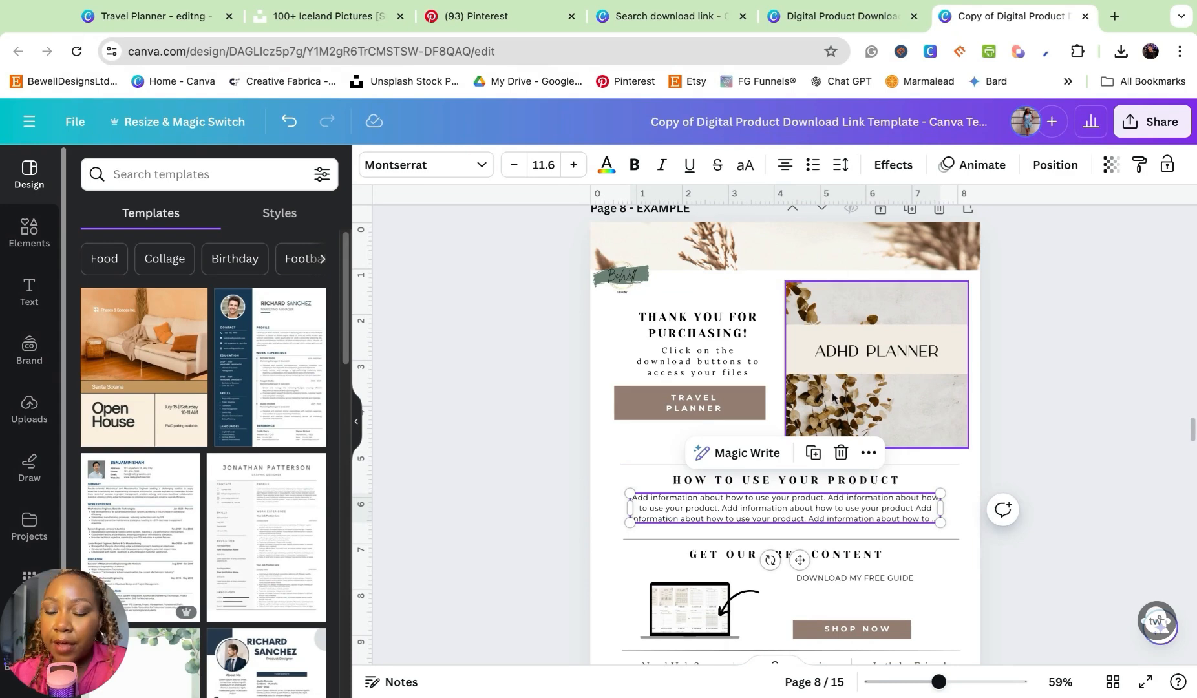
- Remove the ADHD planner picture from the frame beside the thank-you text
{"action": "left_click", "coordinate": [869, 391]}
{"action": "key", "text": "Delete"}
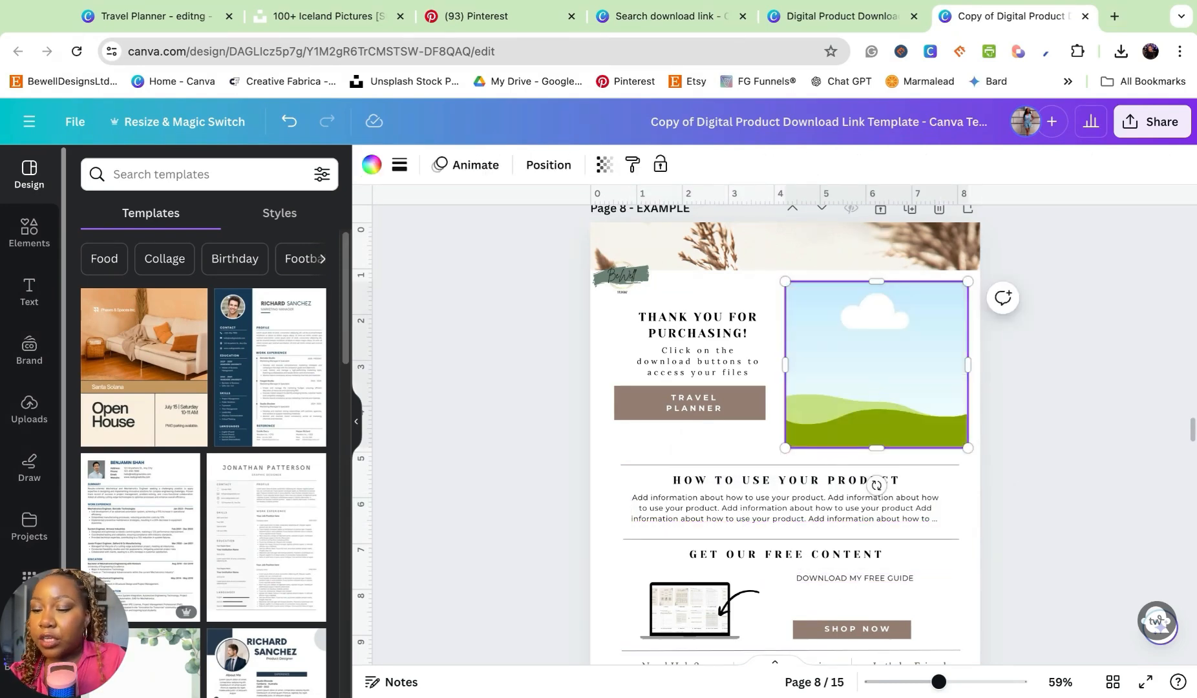
- Try a layout without the picture frame: delete it, then enlarge and centre the thank-you text and download button
{"action": "key", "text": "Delete"}
{"action": "left_click_drag", "start_coordinate": [1029, 446], "coordinate": [491, 329]}
{"action": "left_click_drag", "start_coordinate": [633, 338], "coordinate": [739, 325]}
{"action": "left_click_drag", "start_coordinate": [719, 426], "coordinate": [657, 477]}
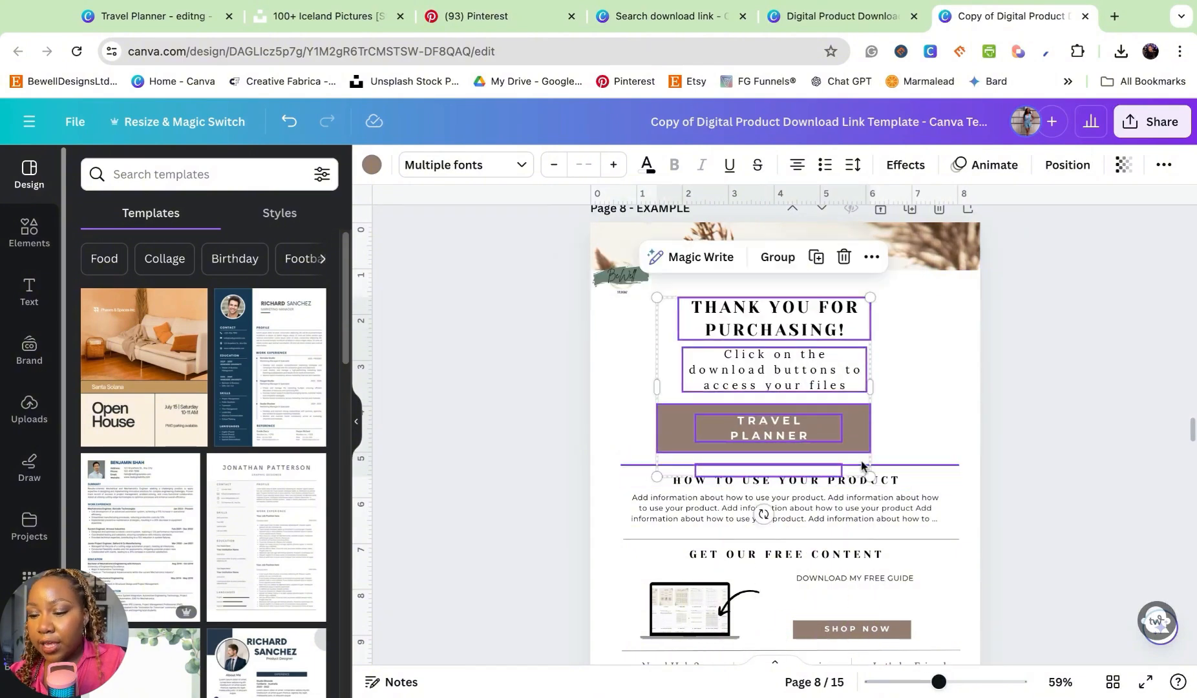
{"action": "left_click", "coordinate": [1075, 437]}
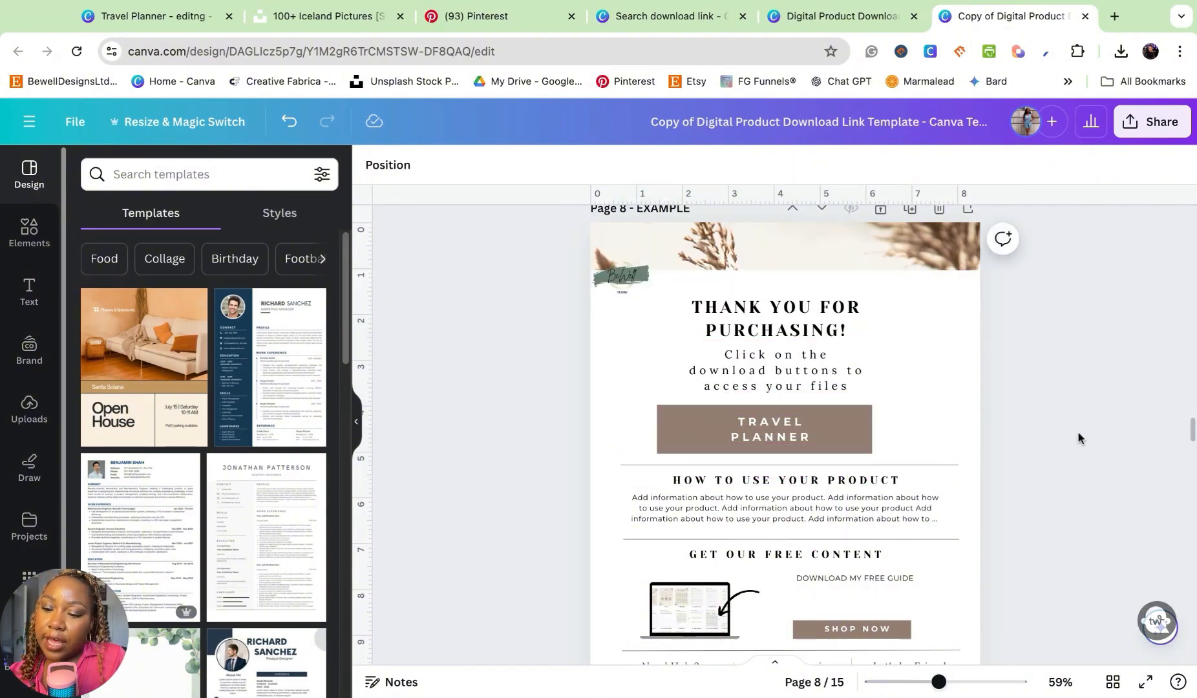
- Try widening the download instructions to two lines and realigning the heading and TRAVEL PLANNER button around them
{"action": "left_click_drag", "start_coordinate": [1078, 434], "coordinate": [675, 290]}
{"action": "left_click", "coordinate": [927, 412]}
{"action": "left_click_drag", "start_coordinate": [927, 379], "coordinate": [682, 293]}
{"action": "left_click_drag", "start_coordinate": [874, 349], "coordinate": [961, 349]}
{"action": "left_click_drag", "start_coordinate": [835, 347], "coordinate": [802, 356]}
{"action": "left_click", "coordinate": [689, 425]}
{"action": "left_click_drag", "start_coordinate": [688, 425], "coordinate": [717, 417]}
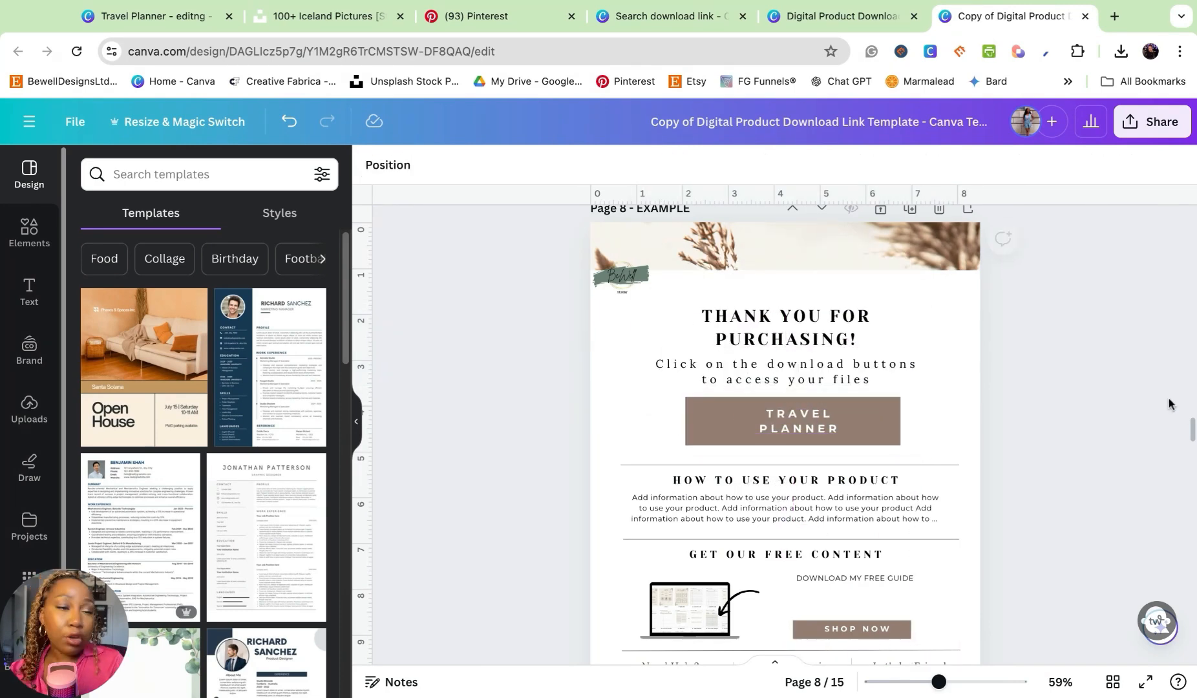
- Undo the enlargement and repositioning of the thank-you text, download instructions and TRAVEL PLANNER button
{"action": "key", "text": "super+z"}
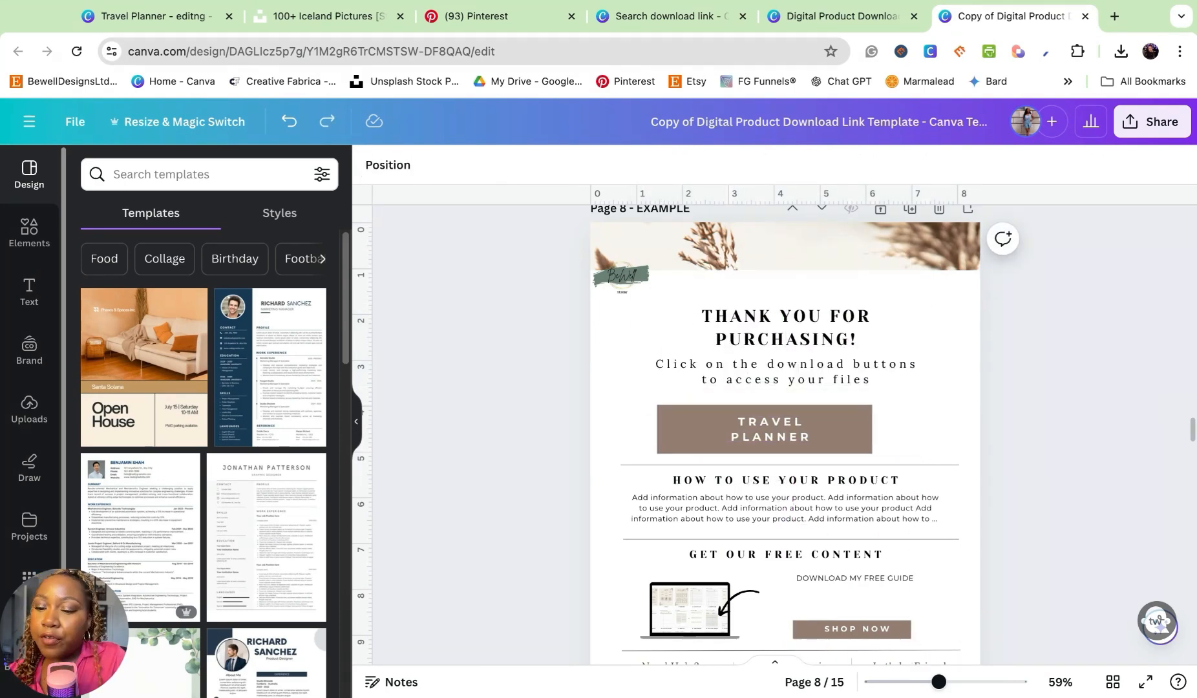
{"action": "key", "text": "super+z"}
{"action": "key", "text": "super+z"}
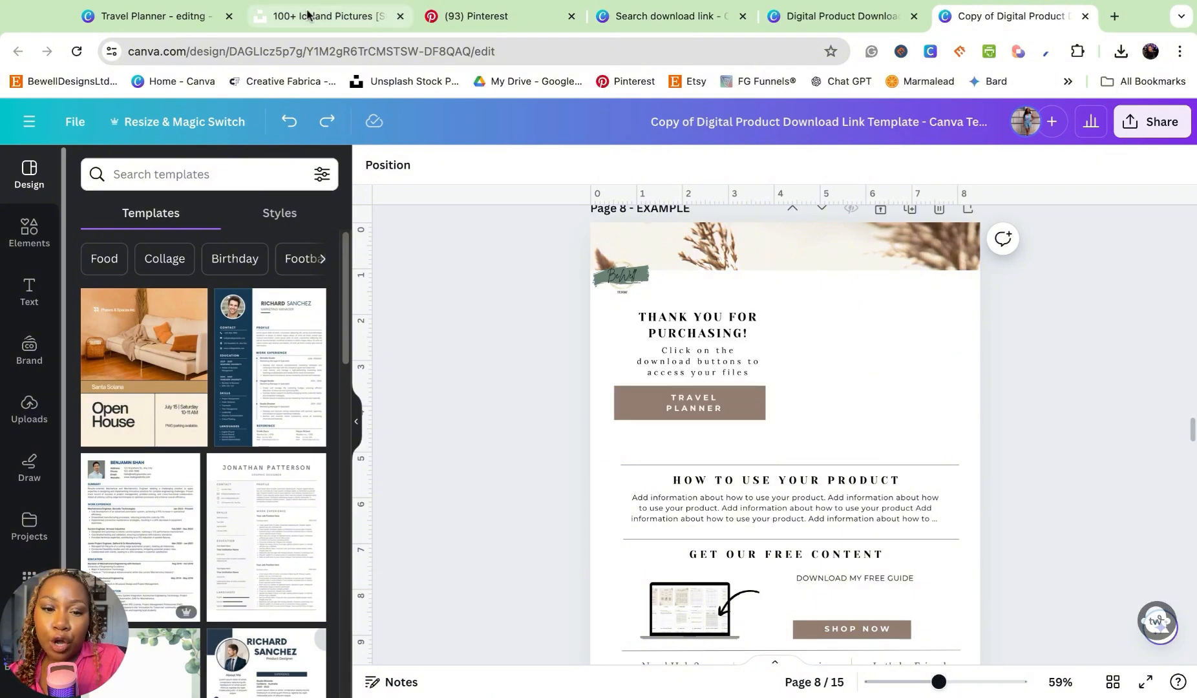
- Switch to the travel planner design and set its download to a JPG of only the current cover page
{"action": "left_click", "coordinate": [157, 18]}
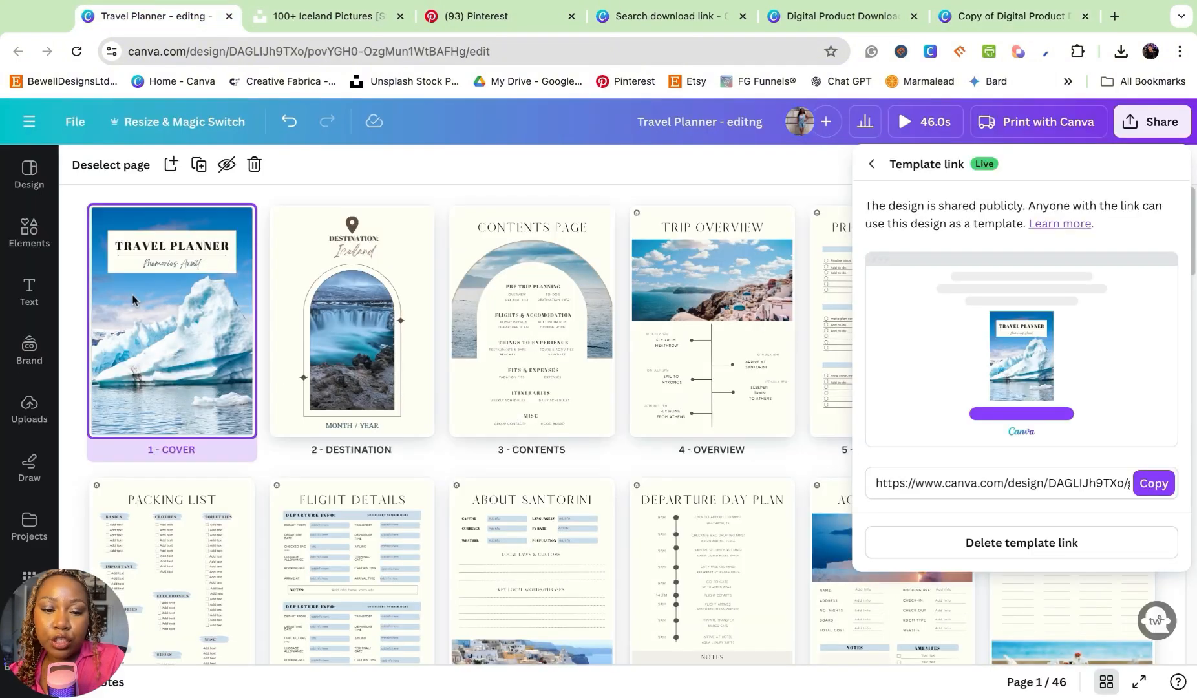
{"action": "left_click", "coordinate": [132, 294]}
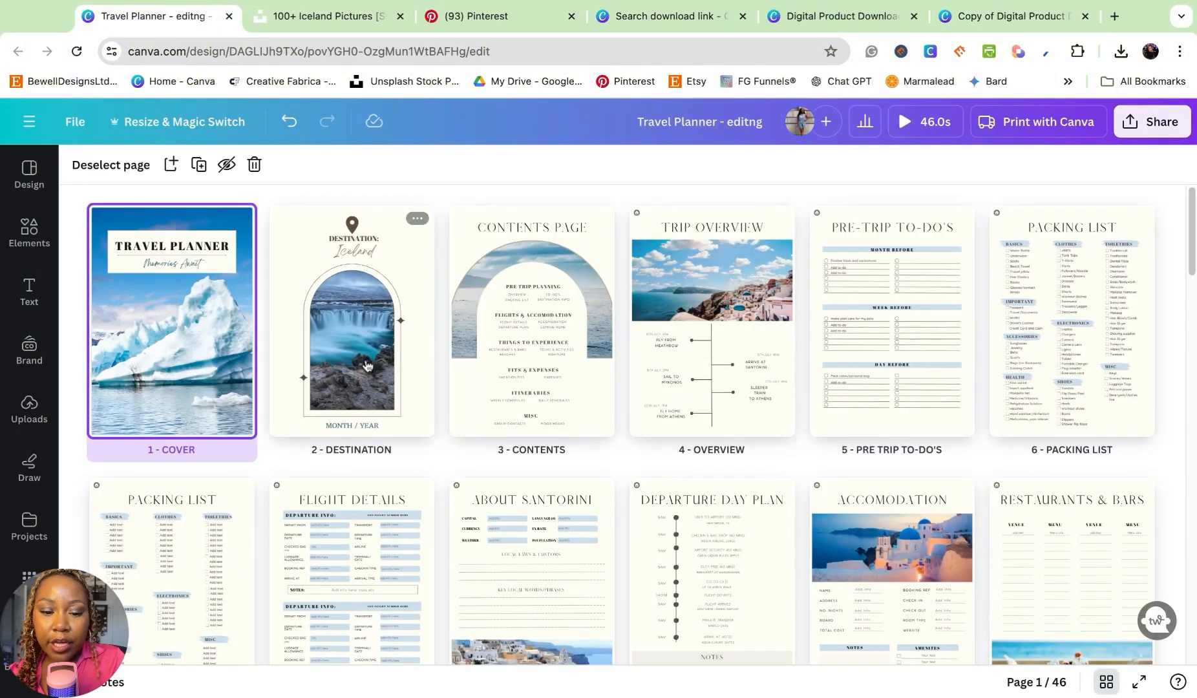
{"action": "left_click", "coordinate": [1150, 121]}
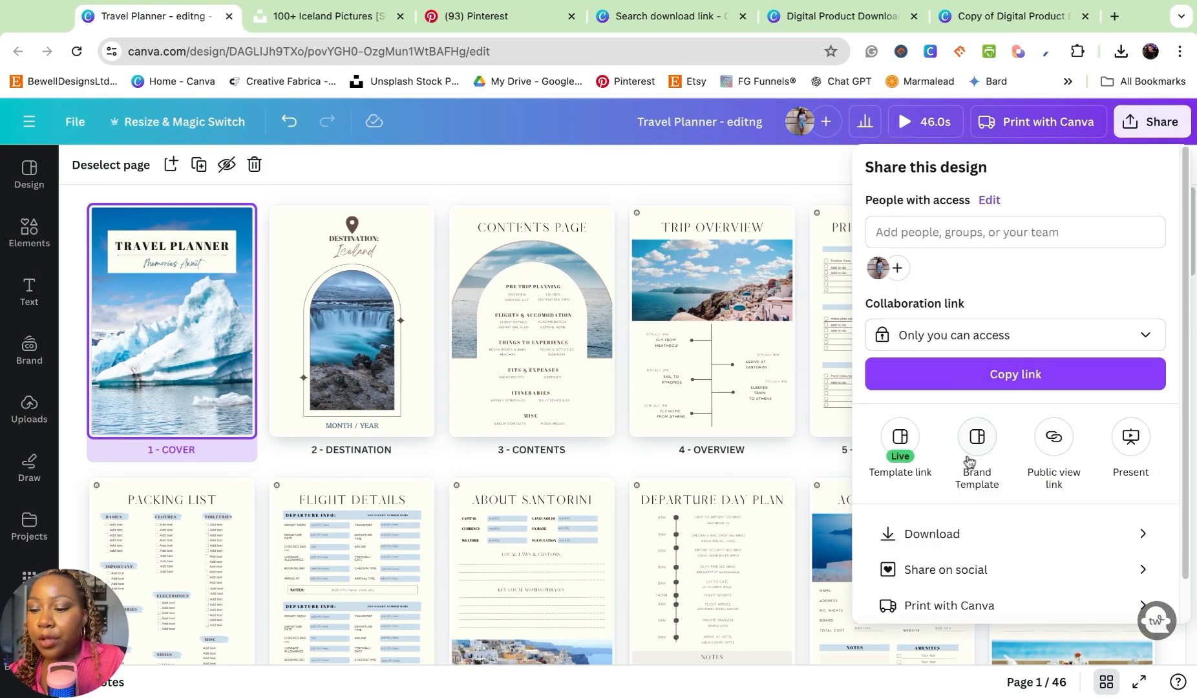
{"action": "left_click", "coordinate": [906, 536]}
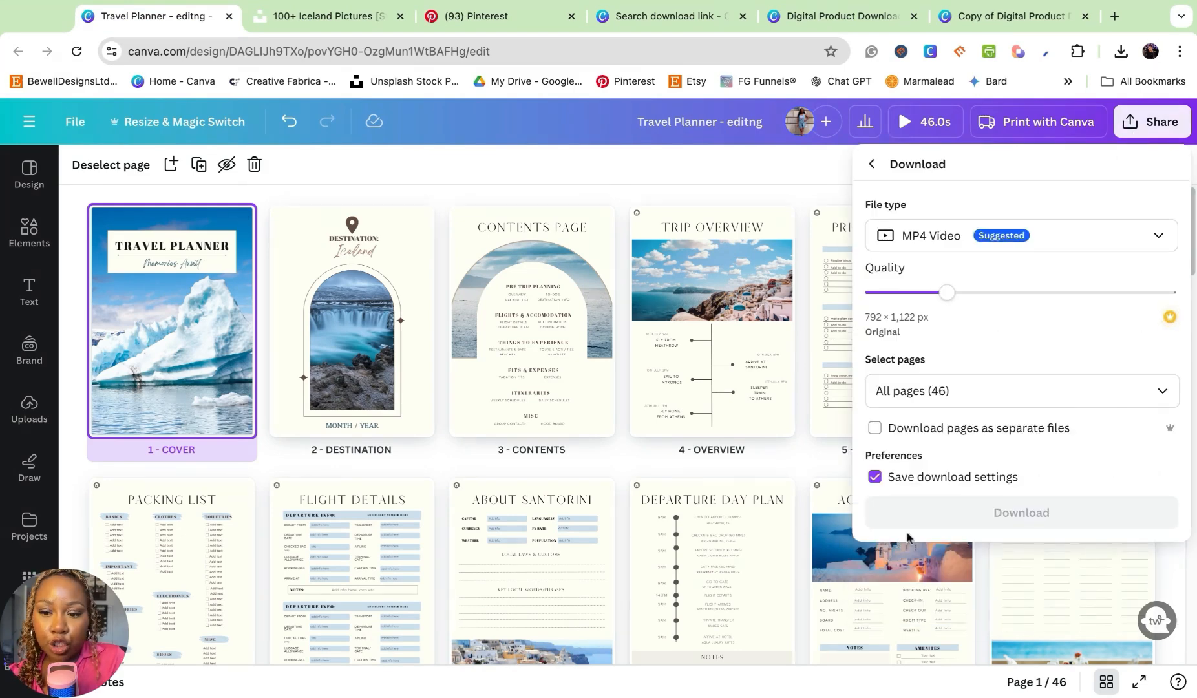
{"action": "left_click", "coordinate": [1047, 239]}
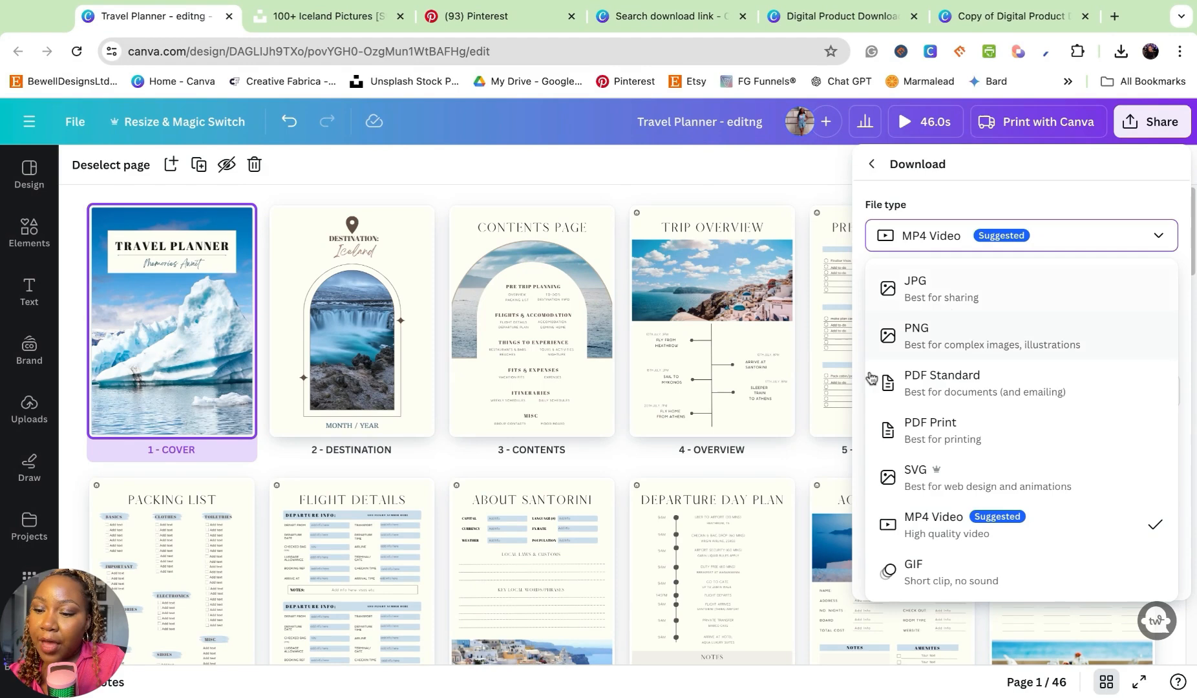
{"action": "left_click", "coordinate": [948, 291]}
{"action": "left_click", "coordinate": [934, 453]}
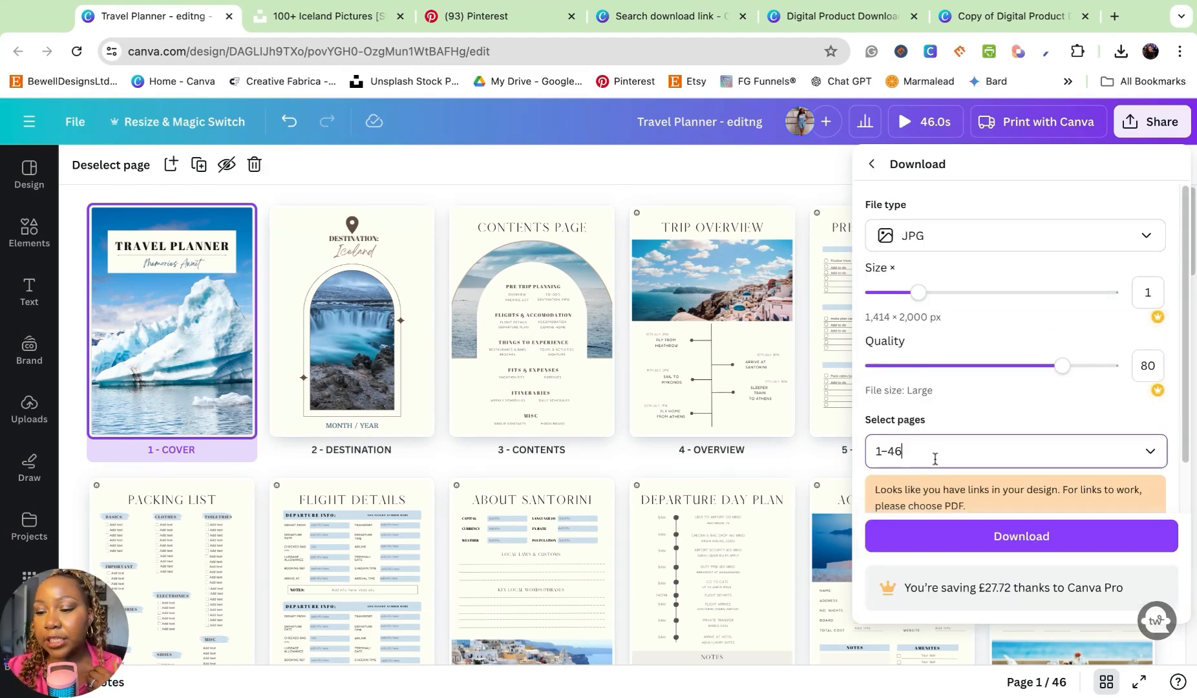
{"action": "left_click", "coordinate": [918, 189]}
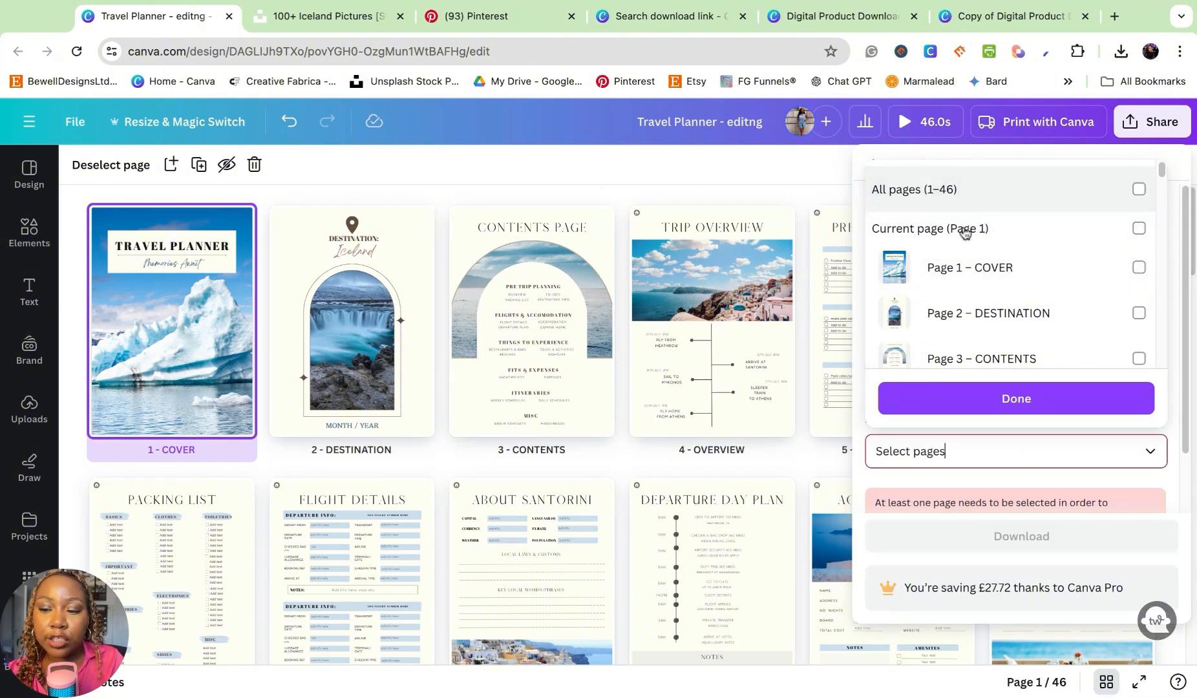
{"action": "left_click", "coordinate": [965, 230]}
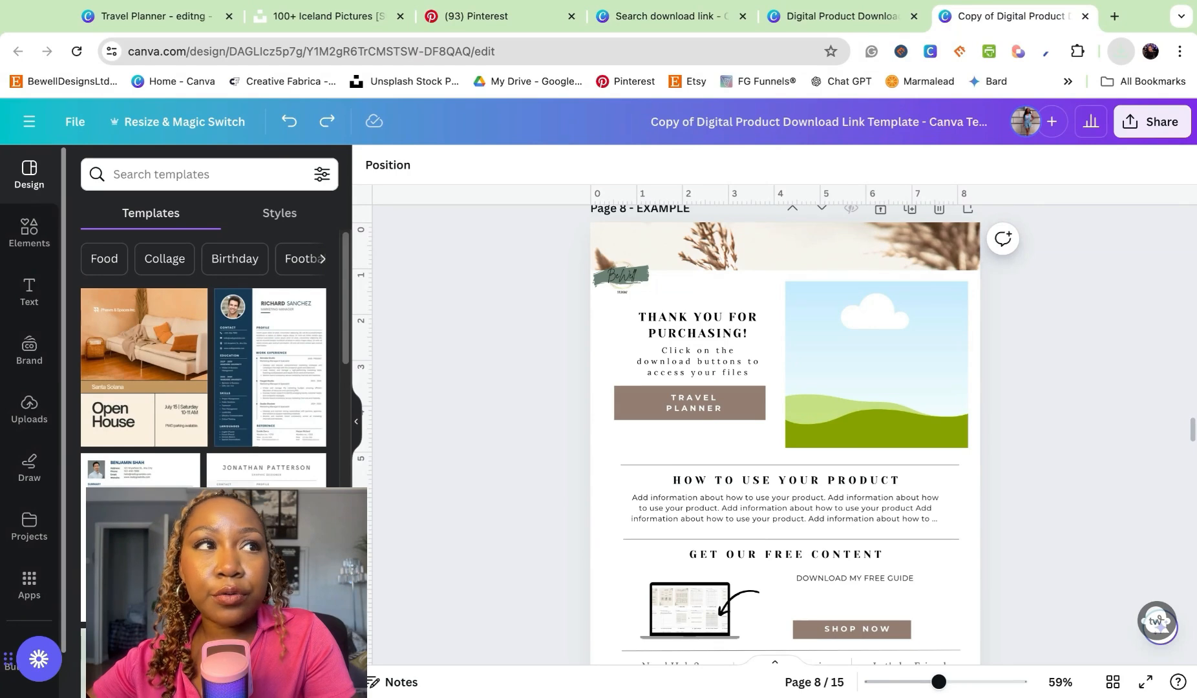
- Upload the exported travel planner cover, place it in the empty picture frame and shift the crop so its title shows
{"action": "left_click_drag", "start_coordinate": [1034, 97], "coordinate": [525, 395]}
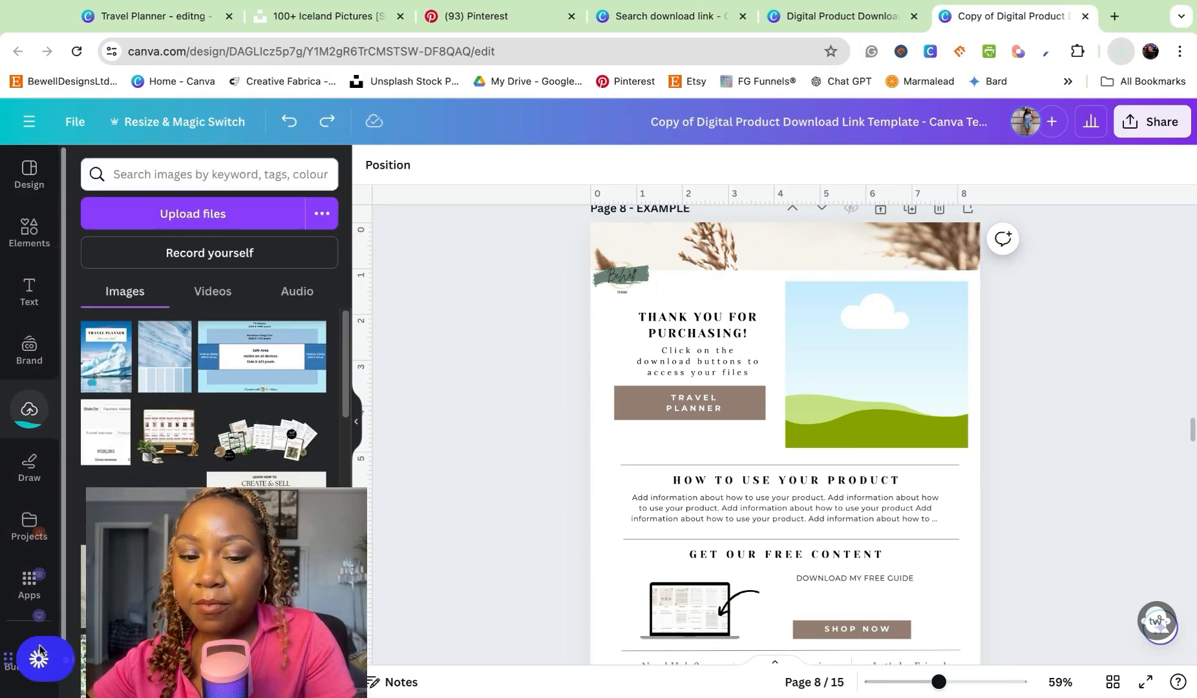
{"action": "left_click", "coordinate": [106, 333]}
{"action": "left_click", "coordinate": [850, 380]}
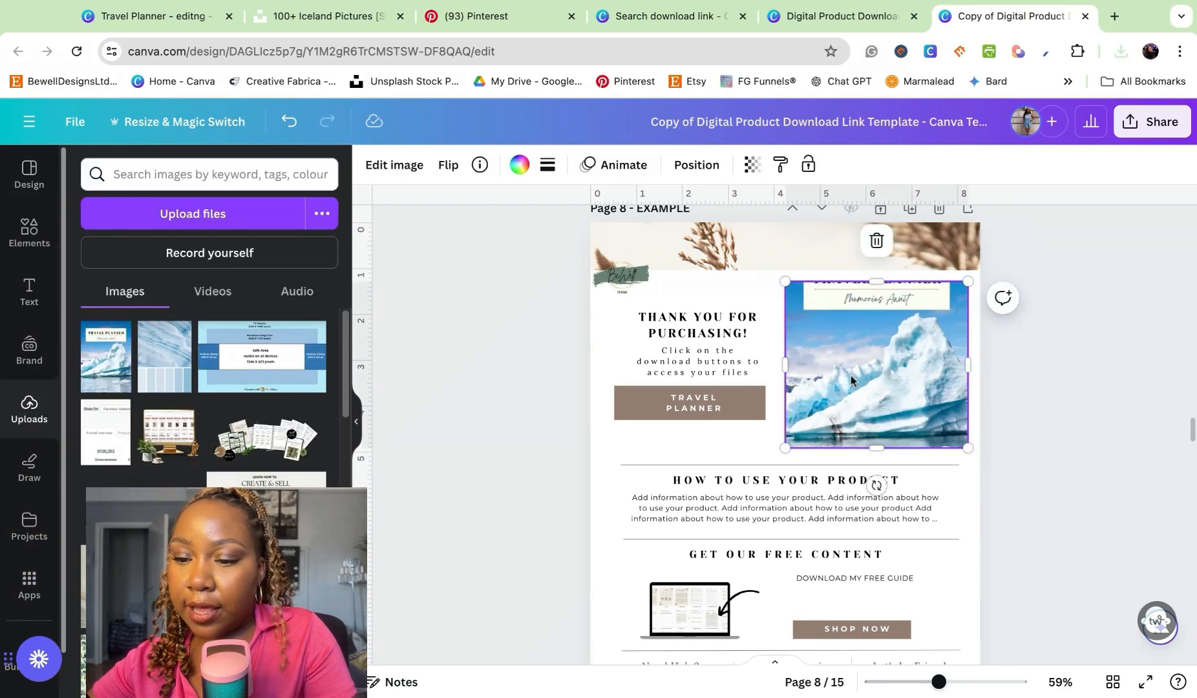
{"action": "double_click", "coordinate": [839, 386]}
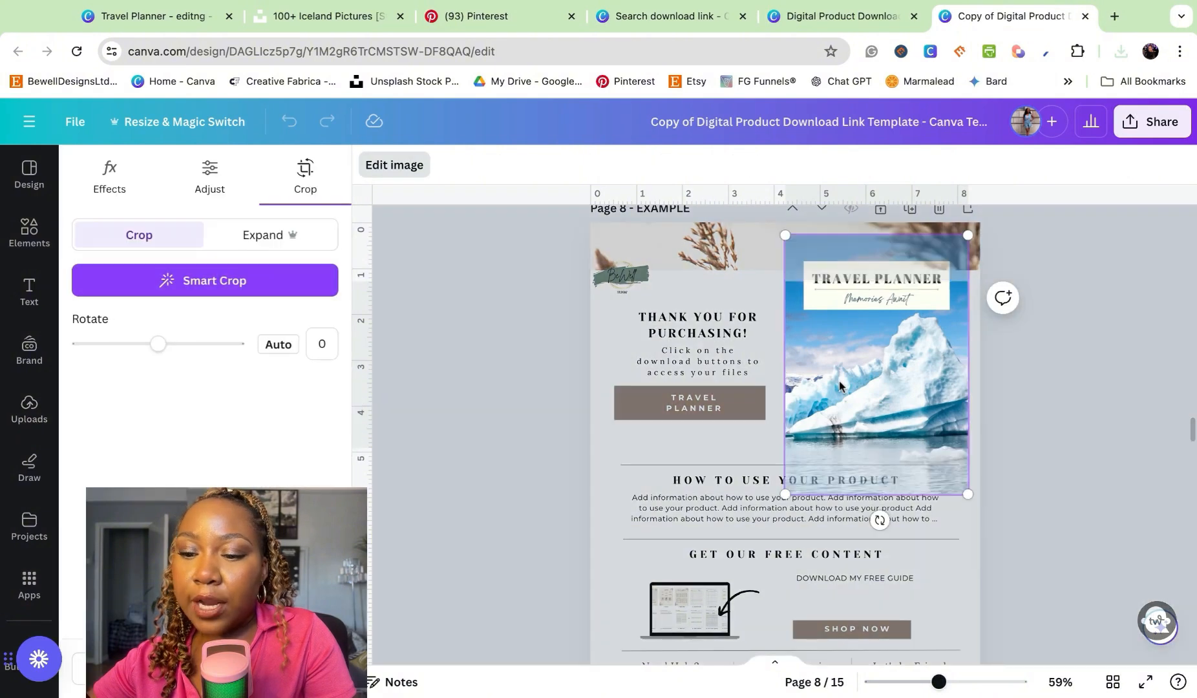
{"action": "left_click_drag", "start_coordinate": [836, 423], "coordinate": [838, 470]}
{"action": "left_click", "coordinate": [1077, 442]}
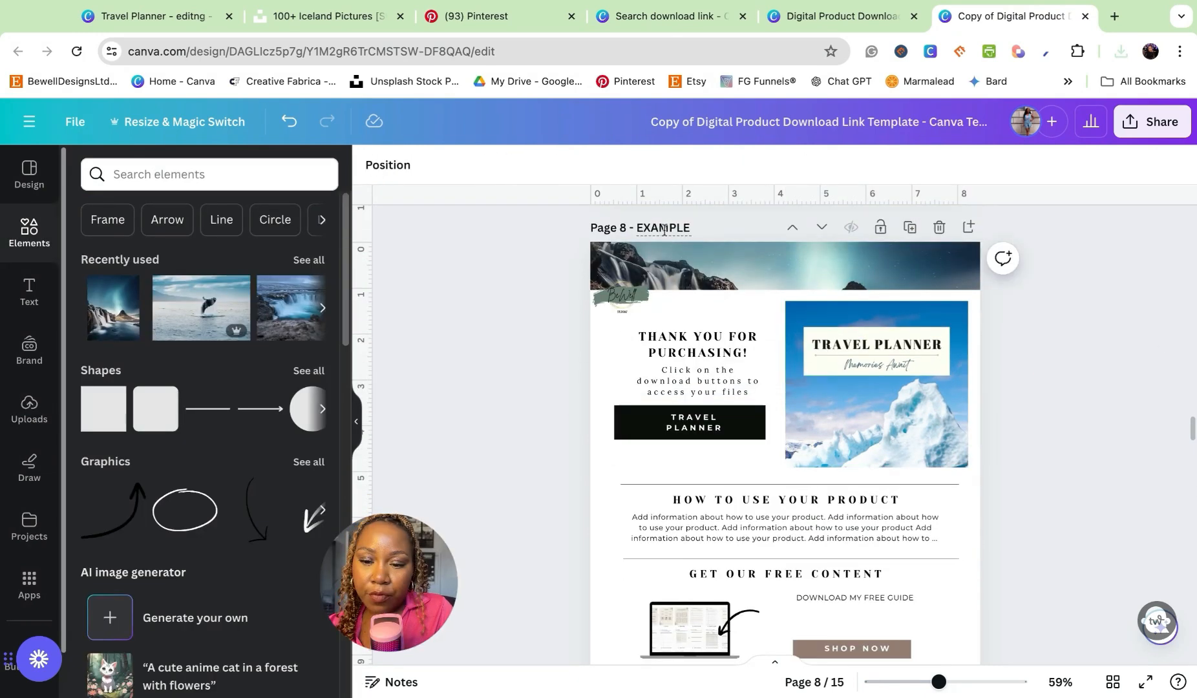
- Rename page 8 as "Travel Planner" and limit the design's download to the current page
{"action": "double_click", "coordinate": [664, 228]}
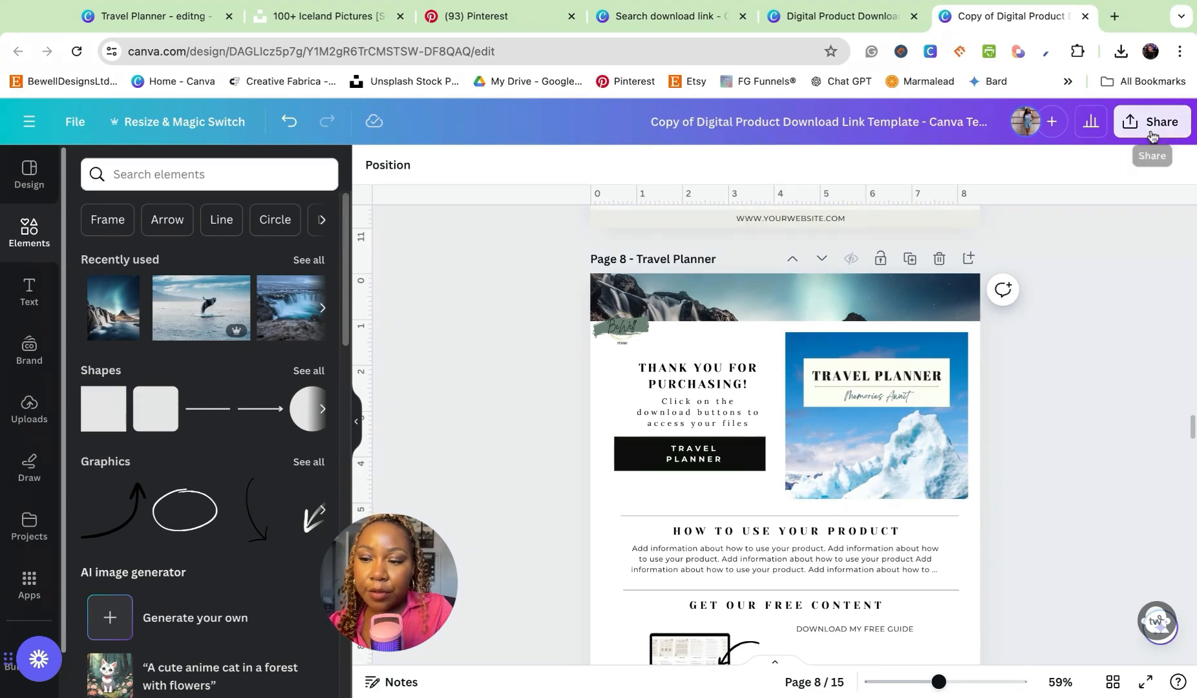
{"action": "left_click", "coordinate": [1150, 121]}
{"action": "left_click", "coordinate": [929, 536]}
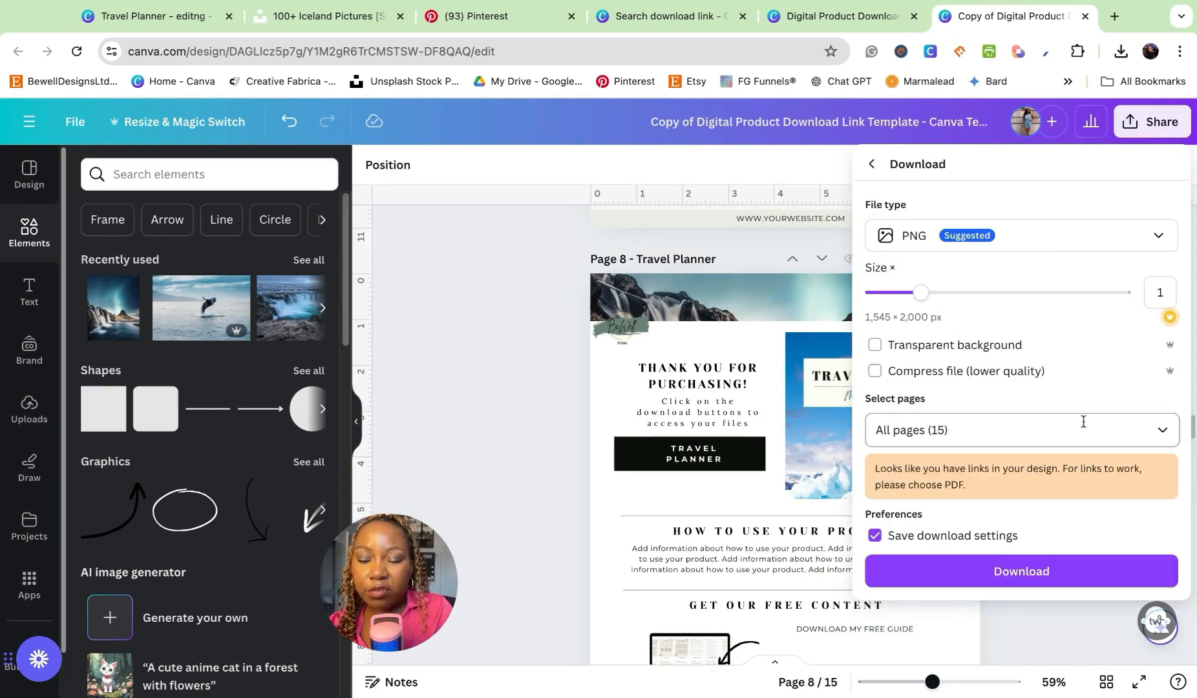
{"action": "left_click", "coordinate": [1060, 444]}
{"action": "left_click", "coordinate": [951, 171]}
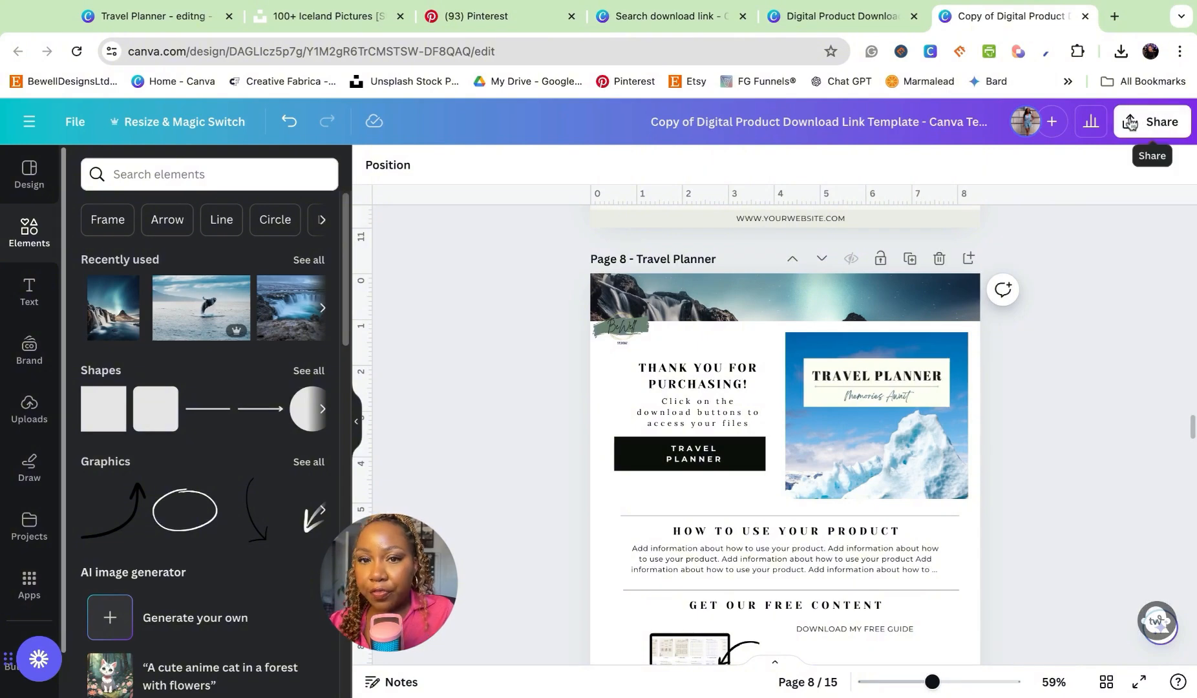
- Download the current page 8 as a PDF Standard file
{"action": "left_click", "coordinate": [1147, 123]}
{"action": "left_click", "coordinate": [929, 535]}
{"action": "left_click", "coordinate": [1015, 235]}
{"action": "left_click", "coordinate": [951, 388]}
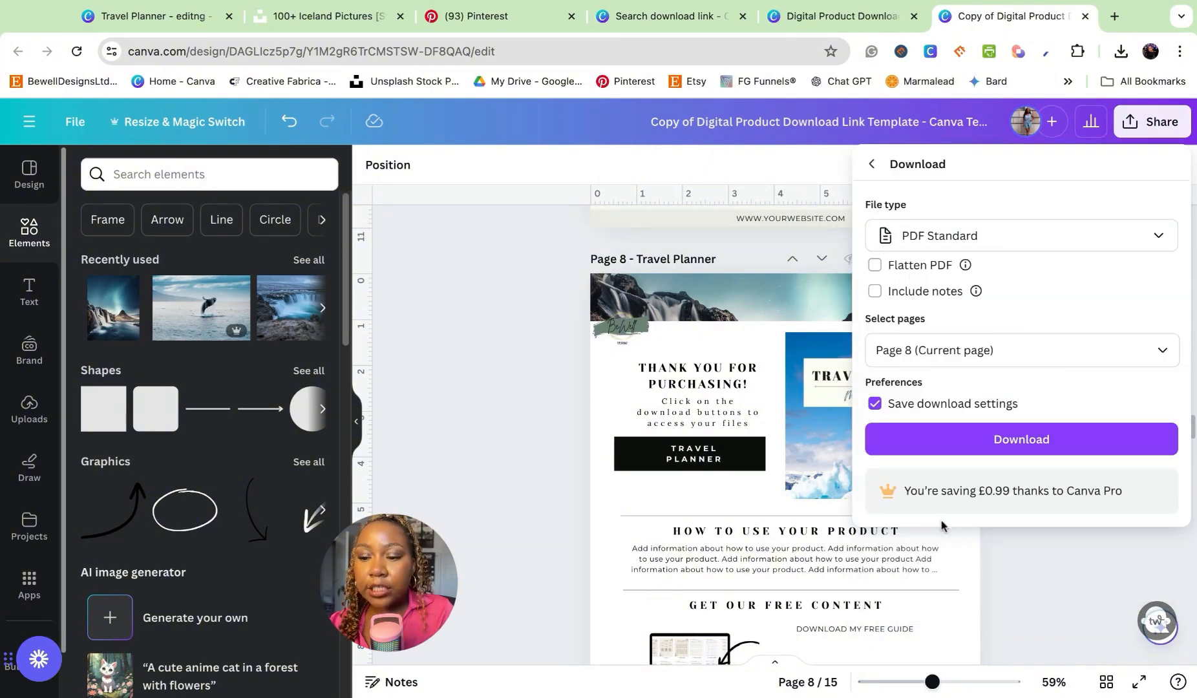
{"action": "left_click", "coordinate": [944, 437]}
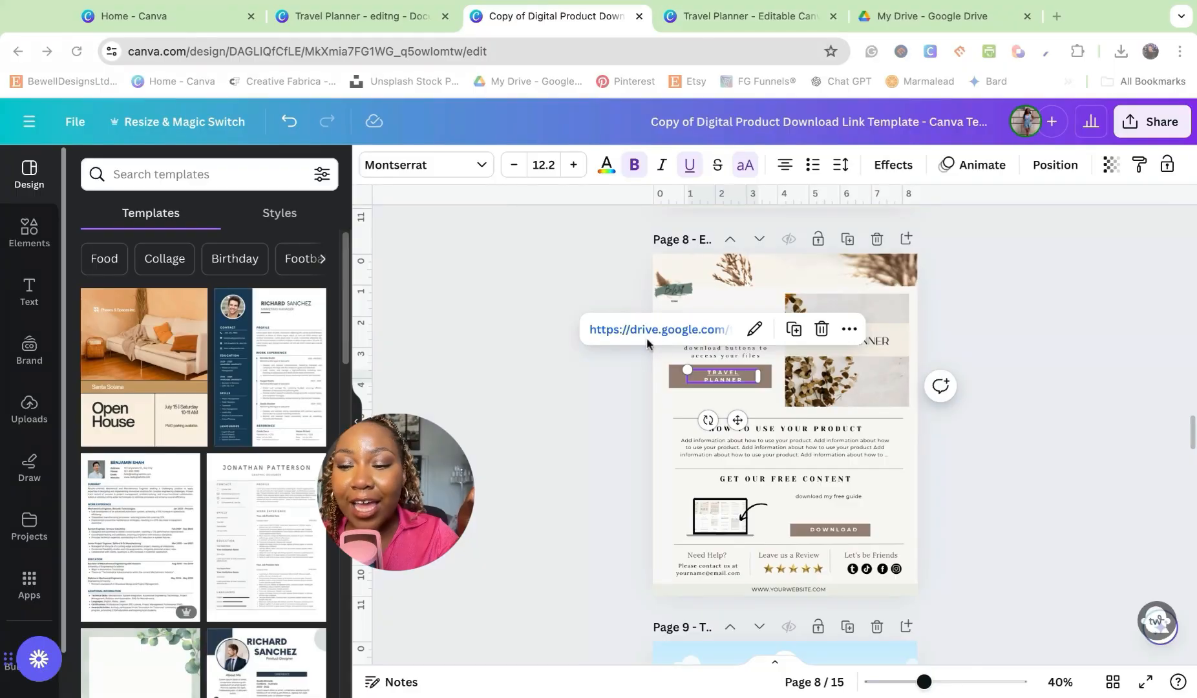
- Switch to the travel planner design and download all its pages as a PDF Standard file
{"action": "left_click", "coordinate": [415, 21]}
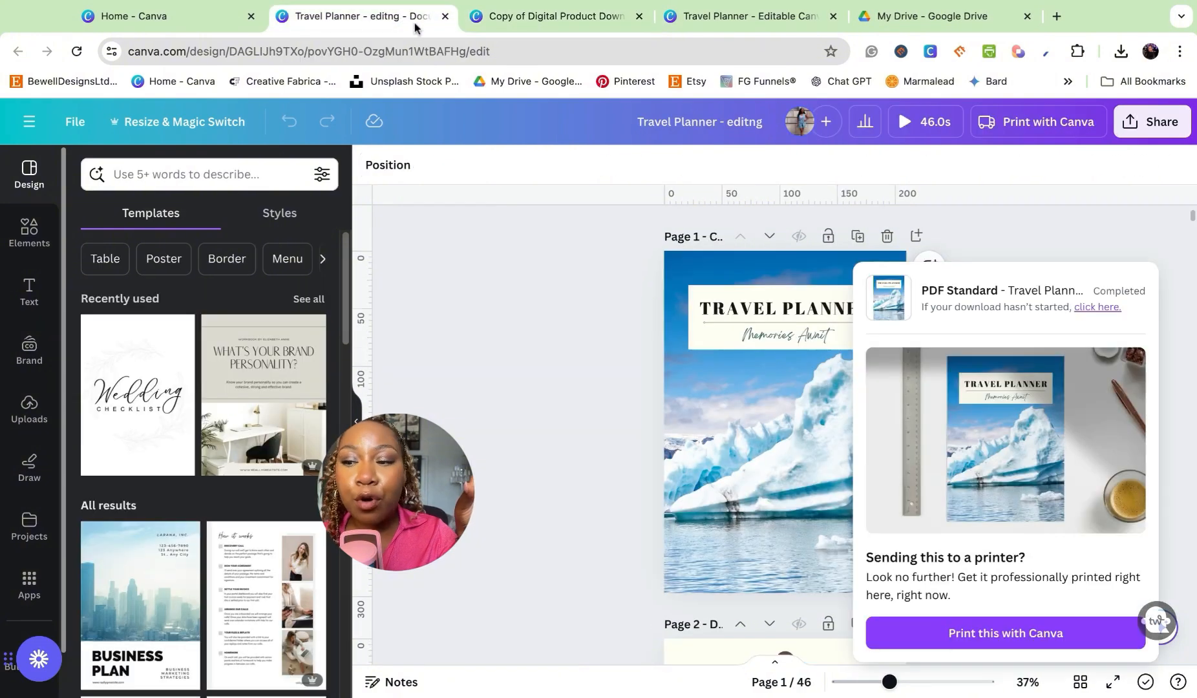
{"action": "left_click", "coordinate": [1150, 129]}
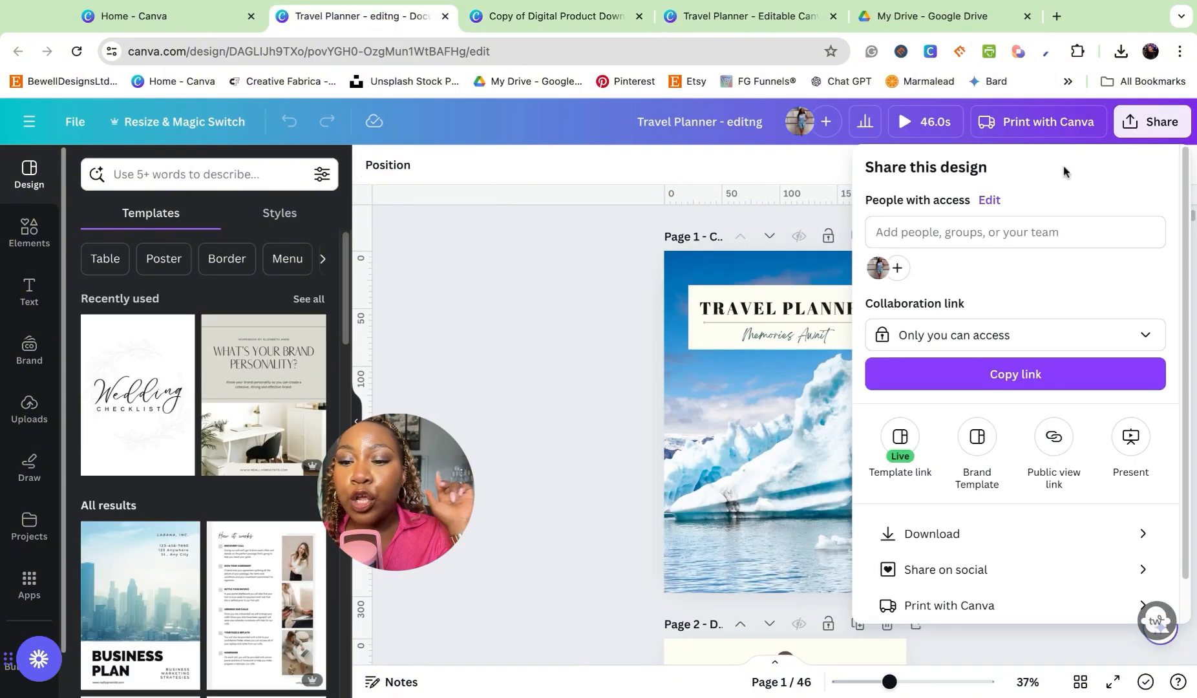
{"action": "left_click", "coordinate": [905, 528]}
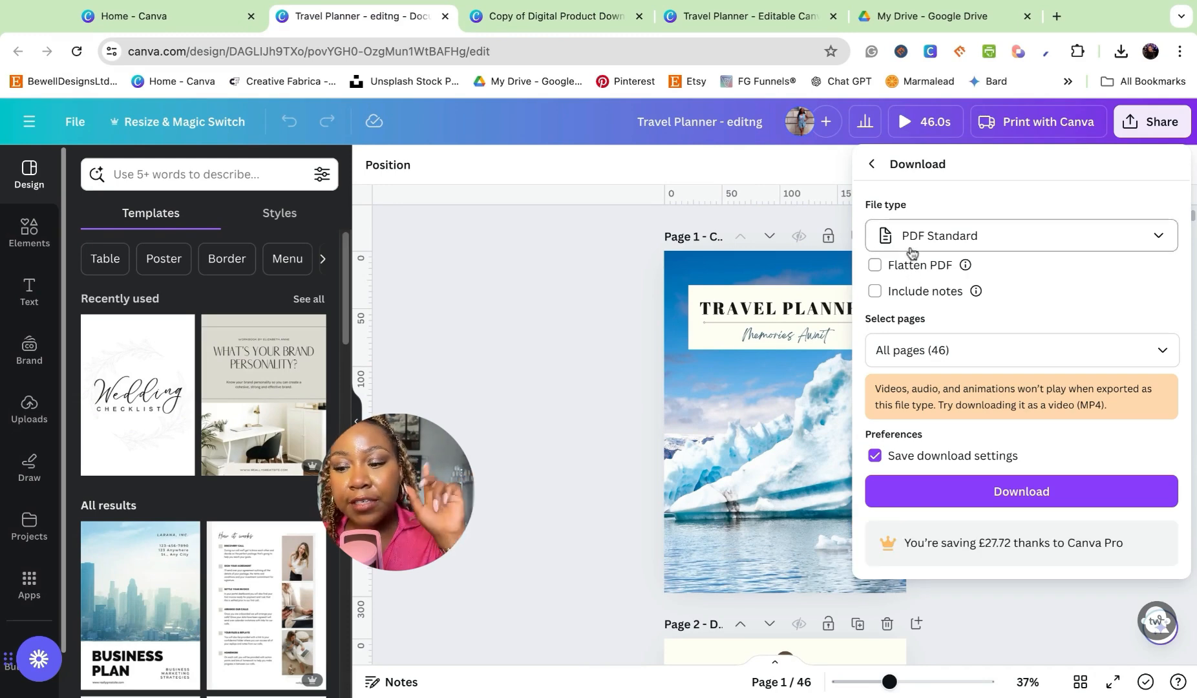
{"action": "left_click", "coordinate": [966, 495]}
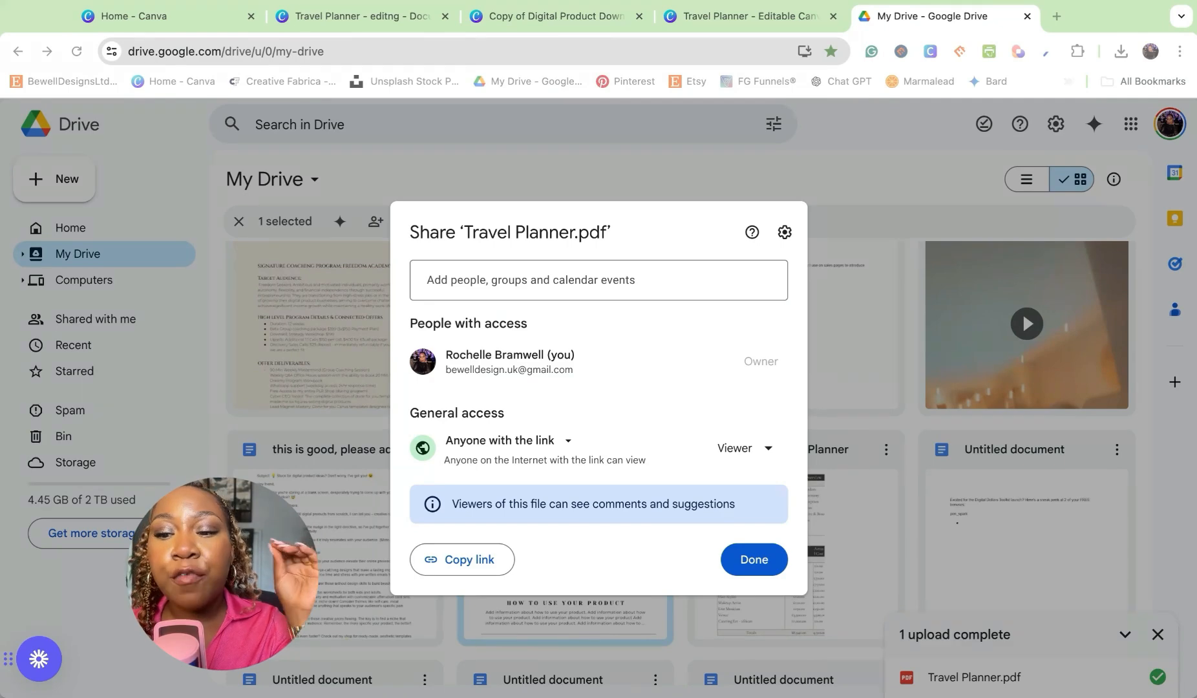
- Copy the share link of Travel Planner.pdf in Google Drive and open its access settings
{"action": "key", "text": "Escape"}
{"action": "left_click", "coordinate": [654, 450]}
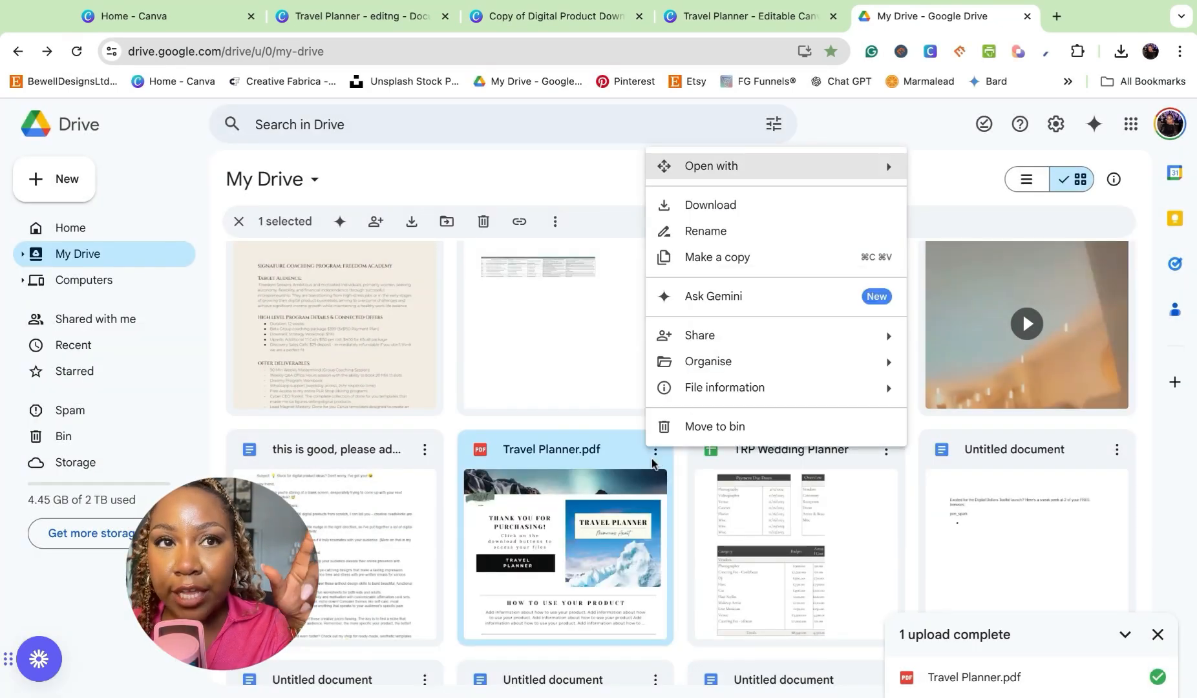
{"action": "mouse_move", "coordinate": [780, 342]}
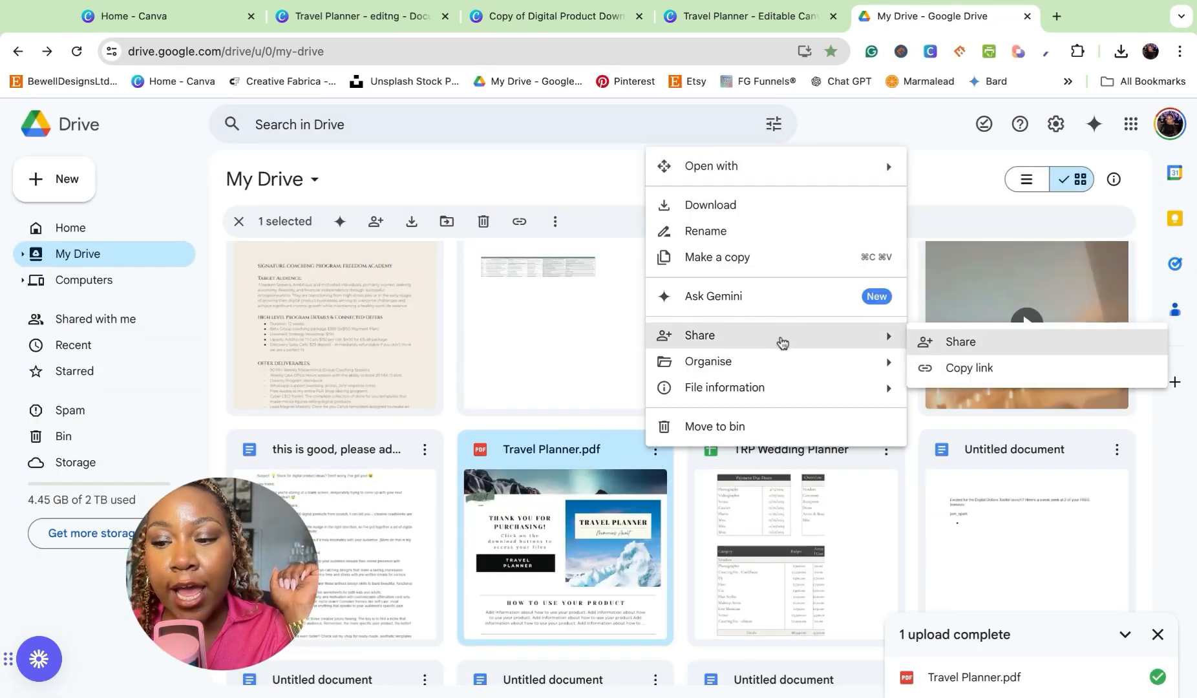
{"action": "left_click", "coordinate": [982, 378]}
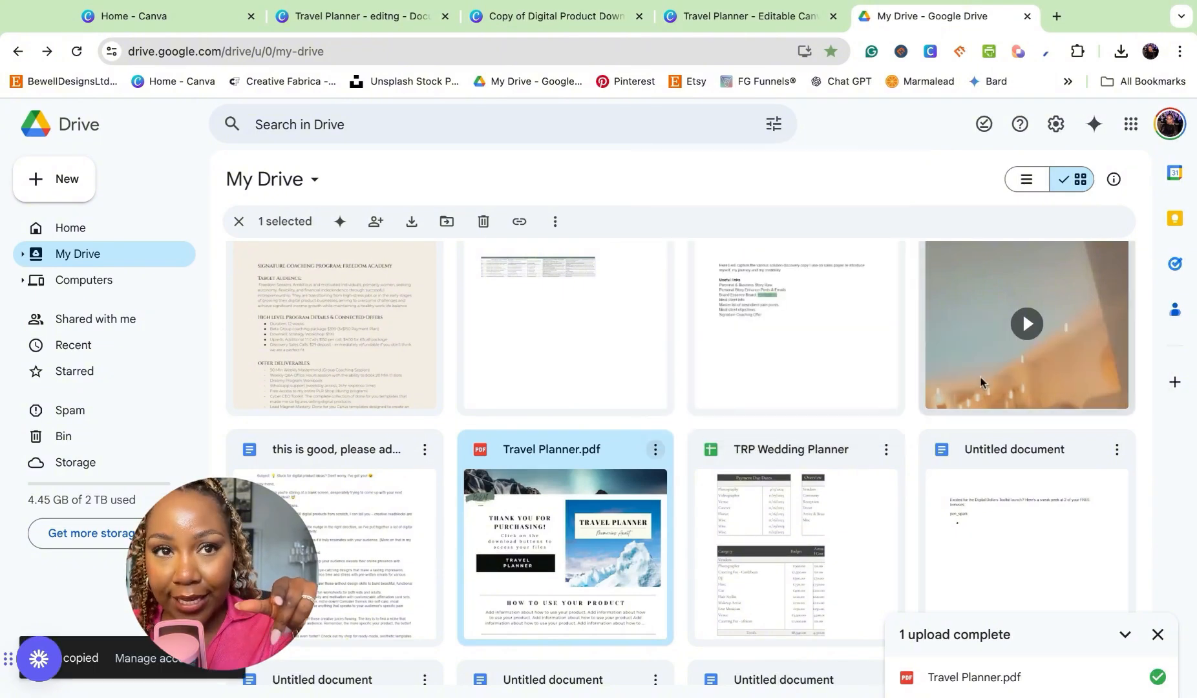
{"action": "left_click", "coordinate": [181, 659]}
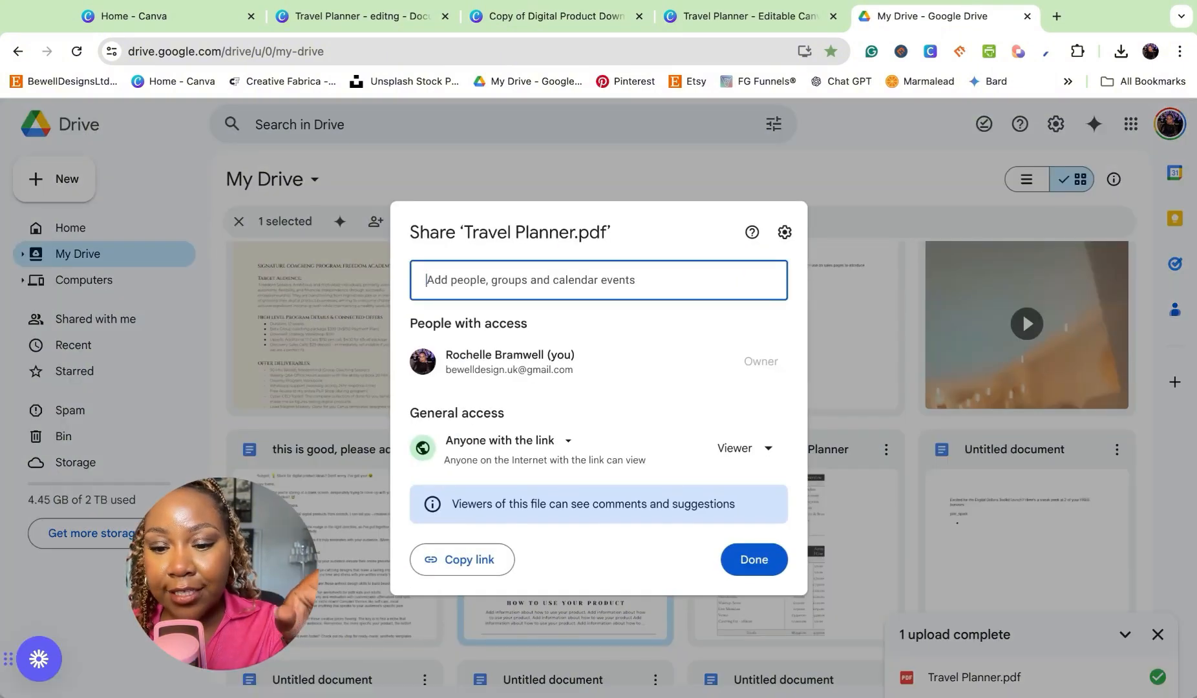
- Set the general access of Travel Planner.pdf to Anyone with the link and copy its share link
{"action": "left_click", "coordinate": [515, 459]}
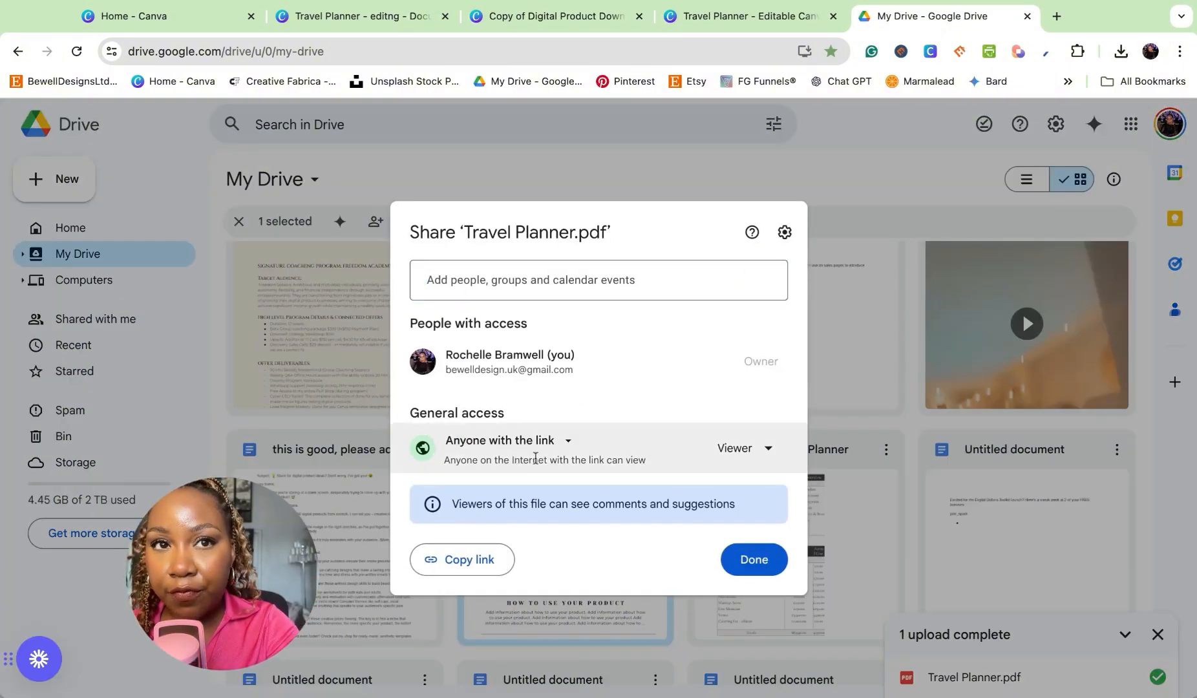
{"action": "left_click", "coordinate": [569, 444]}
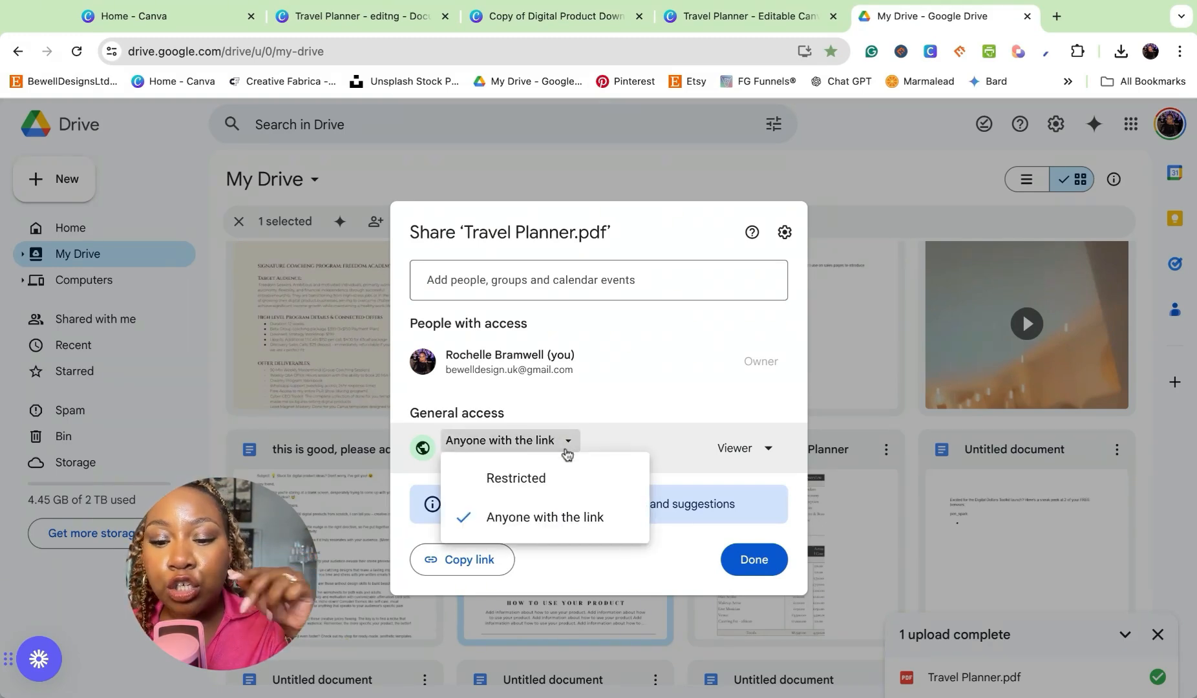
{"action": "left_click", "coordinate": [511, 497]}
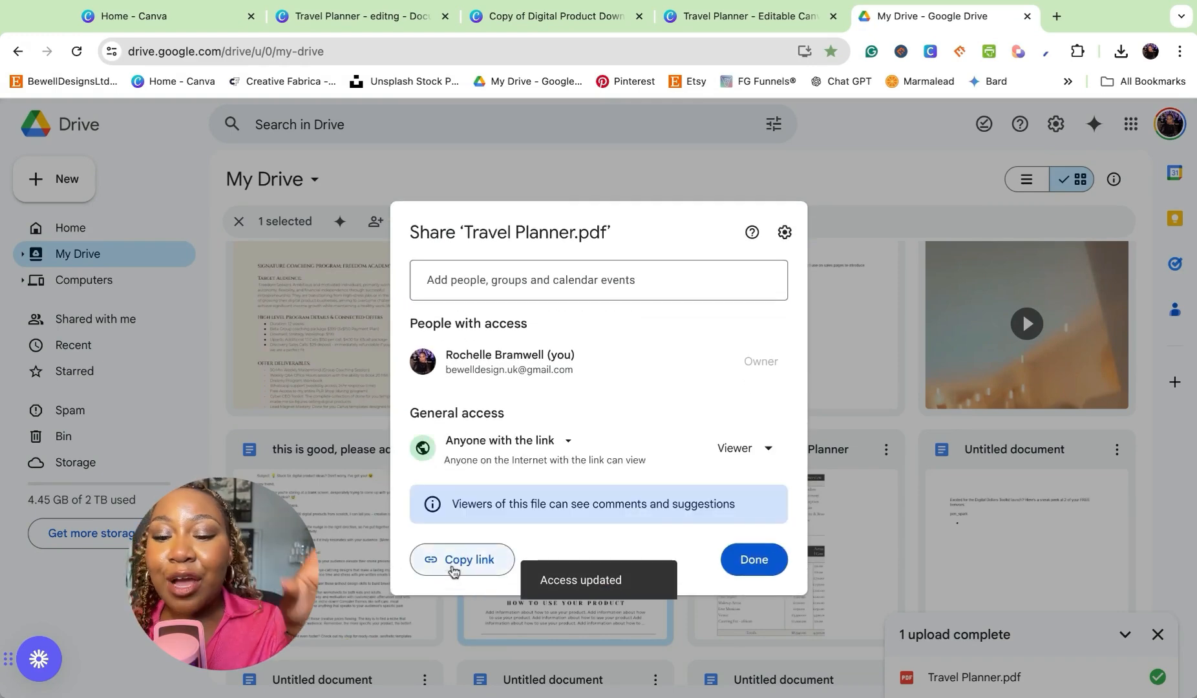
{"action": "left_click", "coordinate": [452, 568]}
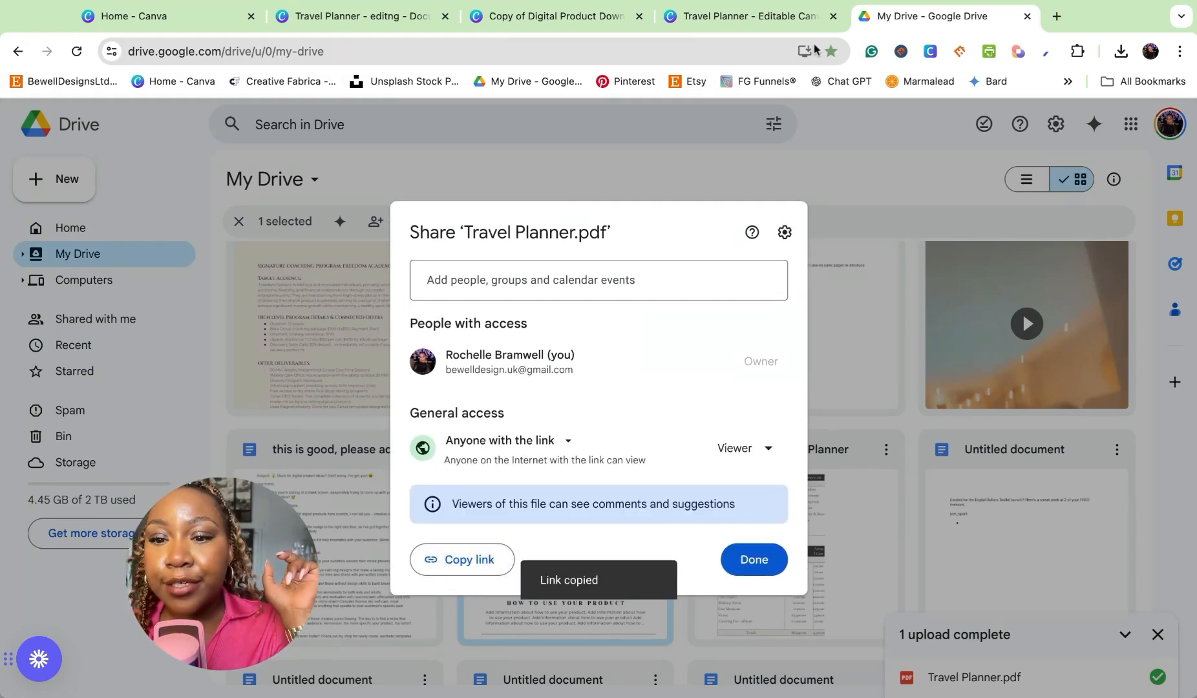
- Switch to the download link design in Canva and check the Drive links on page 8's Travel Planner button and its text
{"action": "left_click", "coordinate": [750, 15]}
{"action": "left_click", "coordinate": [515, 19]}
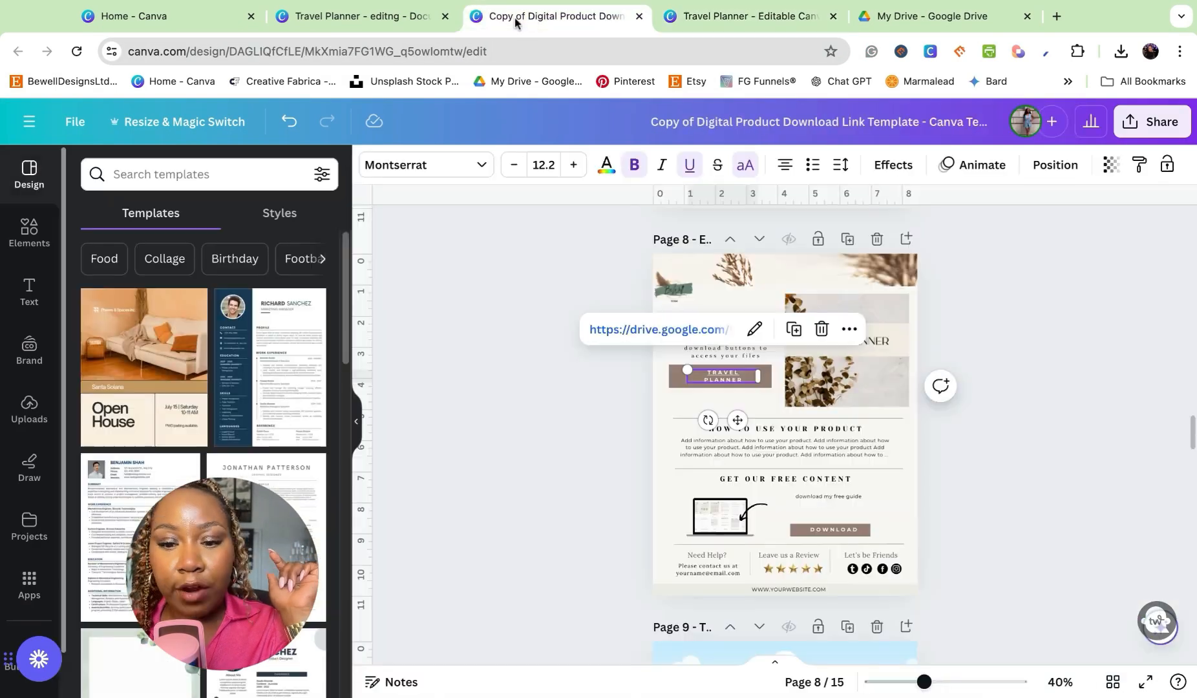
{"action": "left_click", "coordinate": [1102, 545]}
{"action": "left_click", "coordinate": [764, 376]}
{"action": "left_click", "coordinate": [751, 324]}
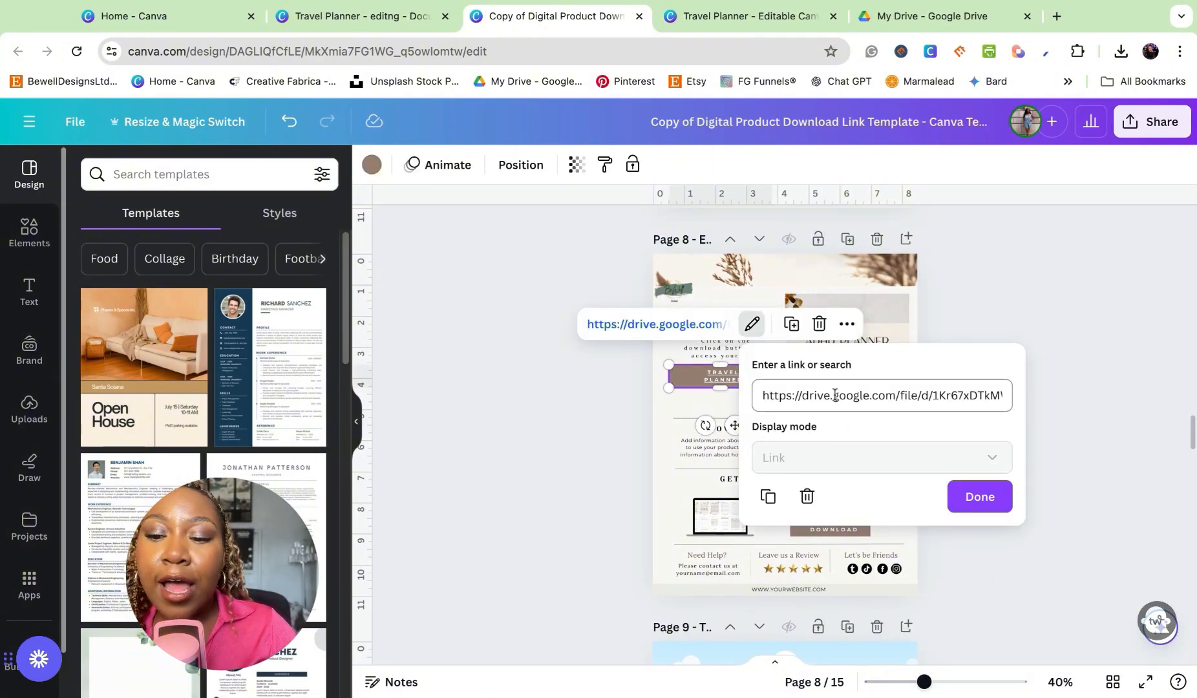
{"action": "left_click", "coordinate": [704, 379]}
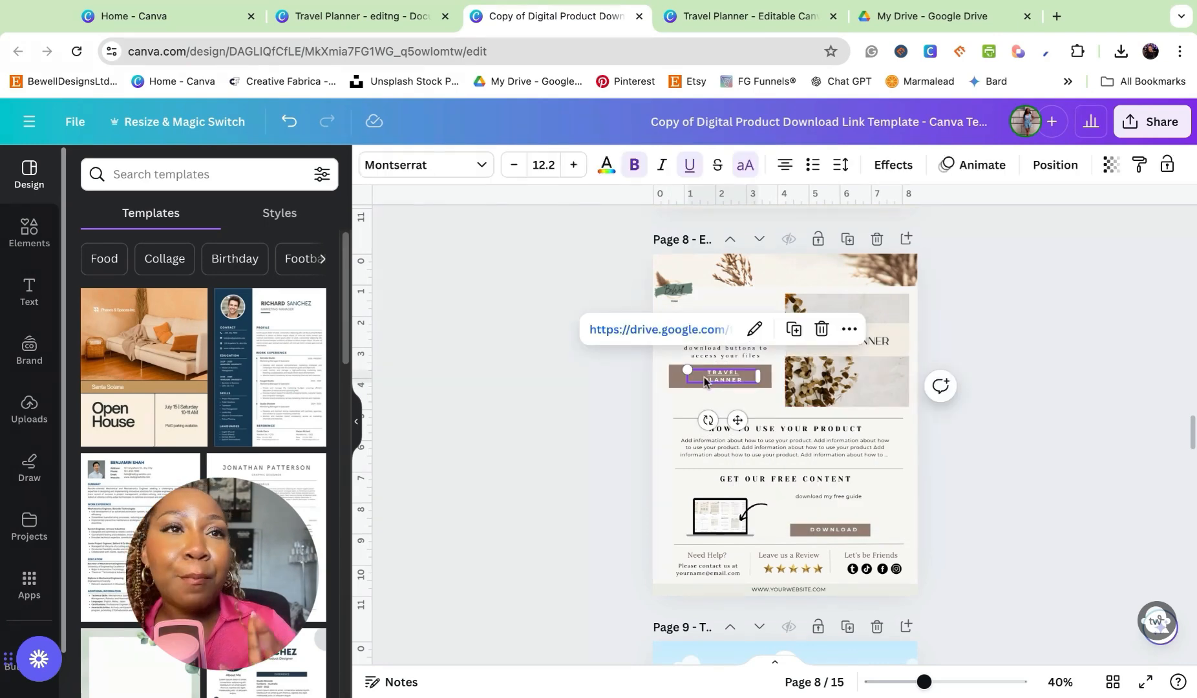
{"action": "left_click", "coordinate": [753, 329]}
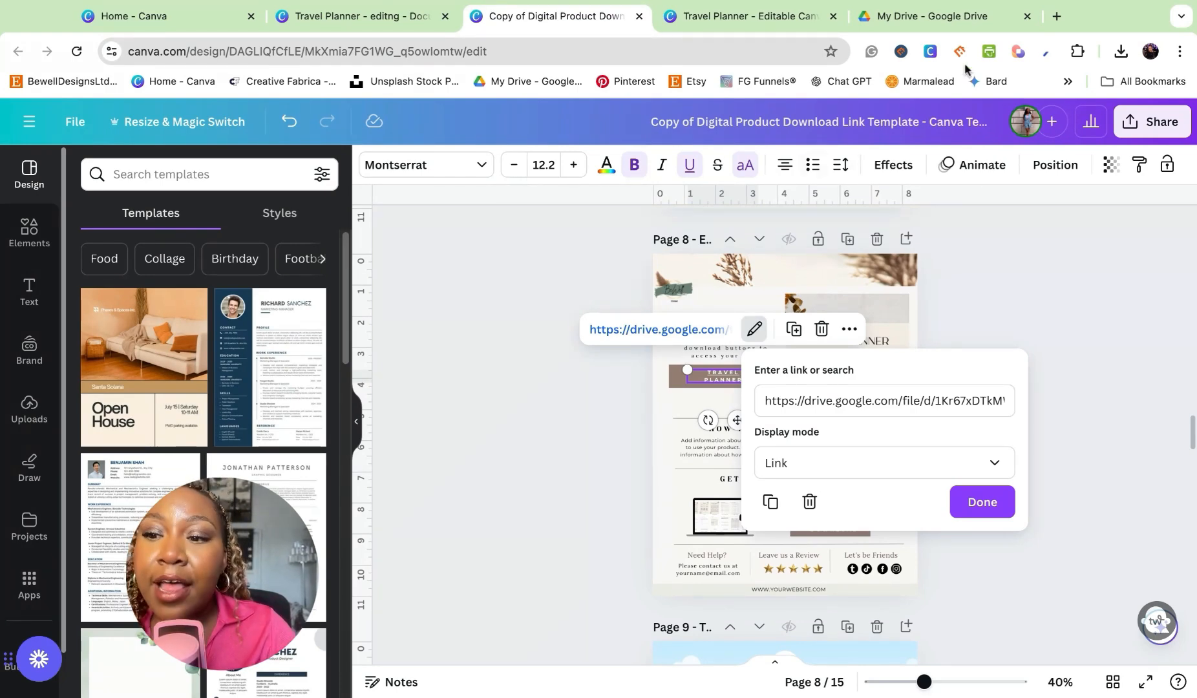
{"action": "left_click", "coordinate": [938, 8]}
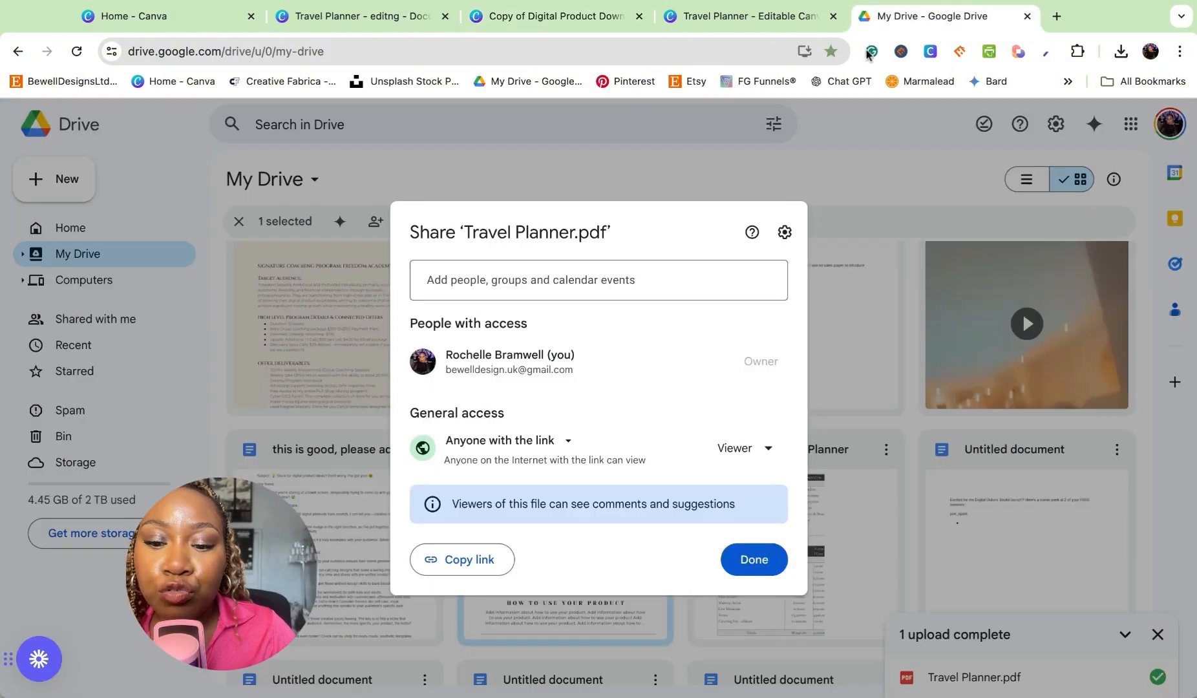
{"action": "left_click", "coordinate": [554, 16]}
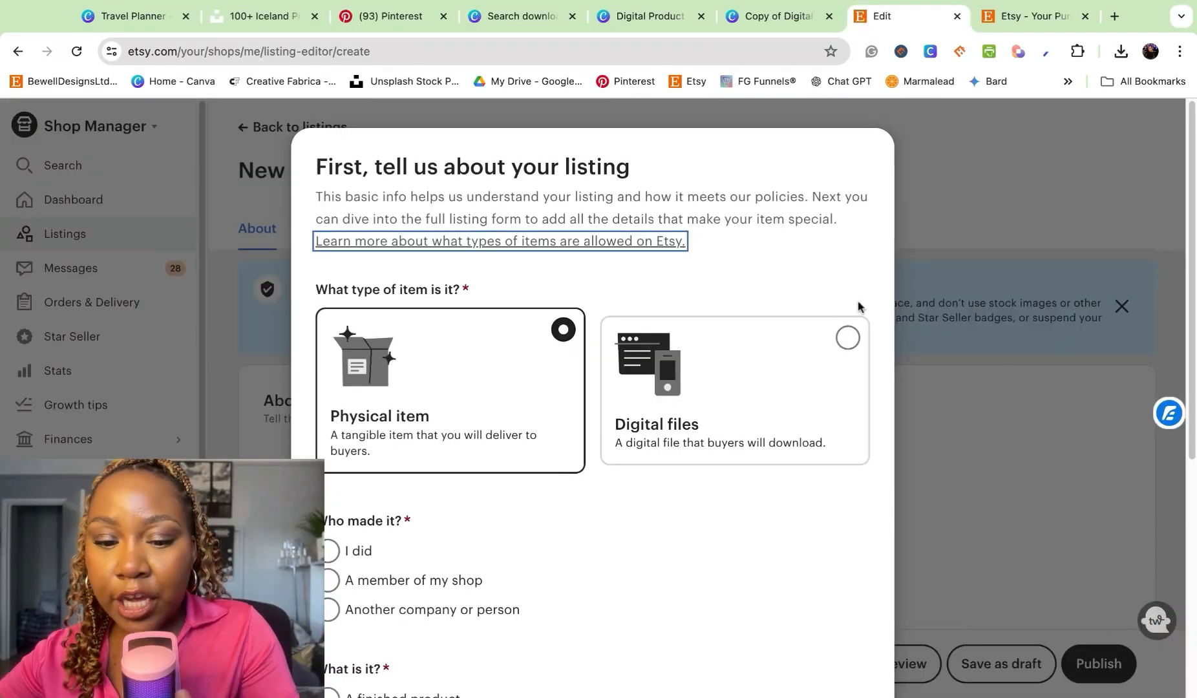
- Classify the new Etsy listing as Digital files, made by the seller, a finished product, made 2020 - 2024, Created by me, and continue
{"action": "scroll", "coordinate": [502, 383], "scroll_direction": "down", "scroll_amount": 1}
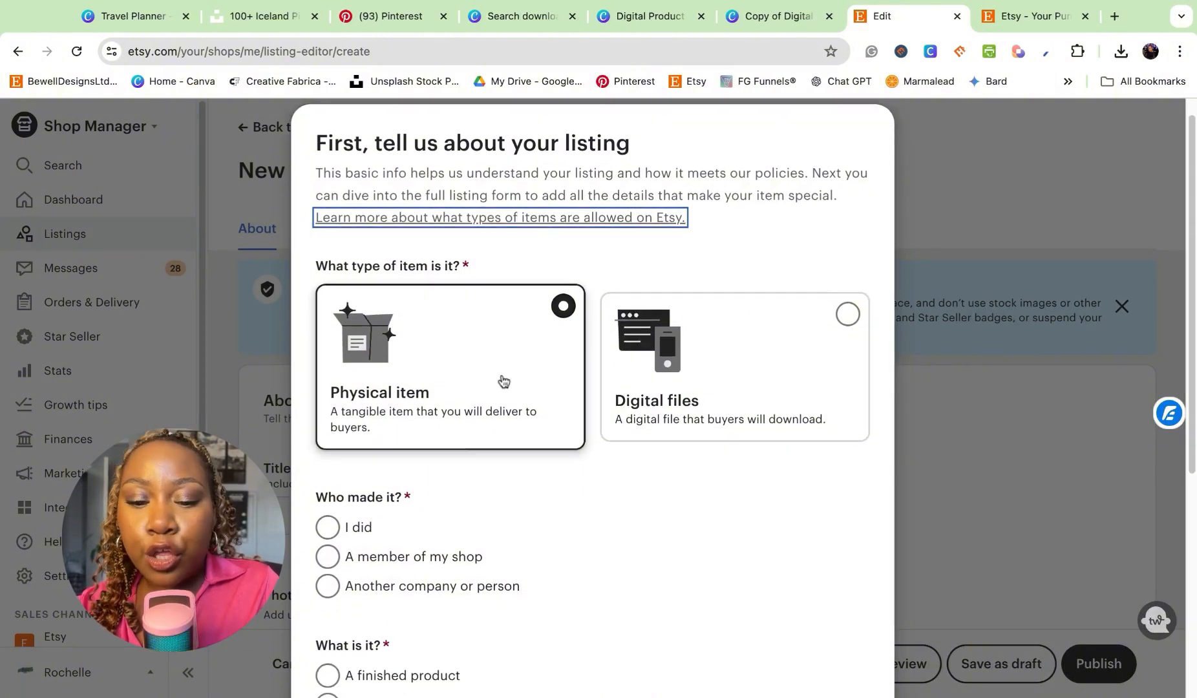
{"action": "left_click", "coordinate": [672, 349]}
{"action": "scroll", "coordinate": [641, 395], "scroll_direction": "down", "scroll_amount": 5}
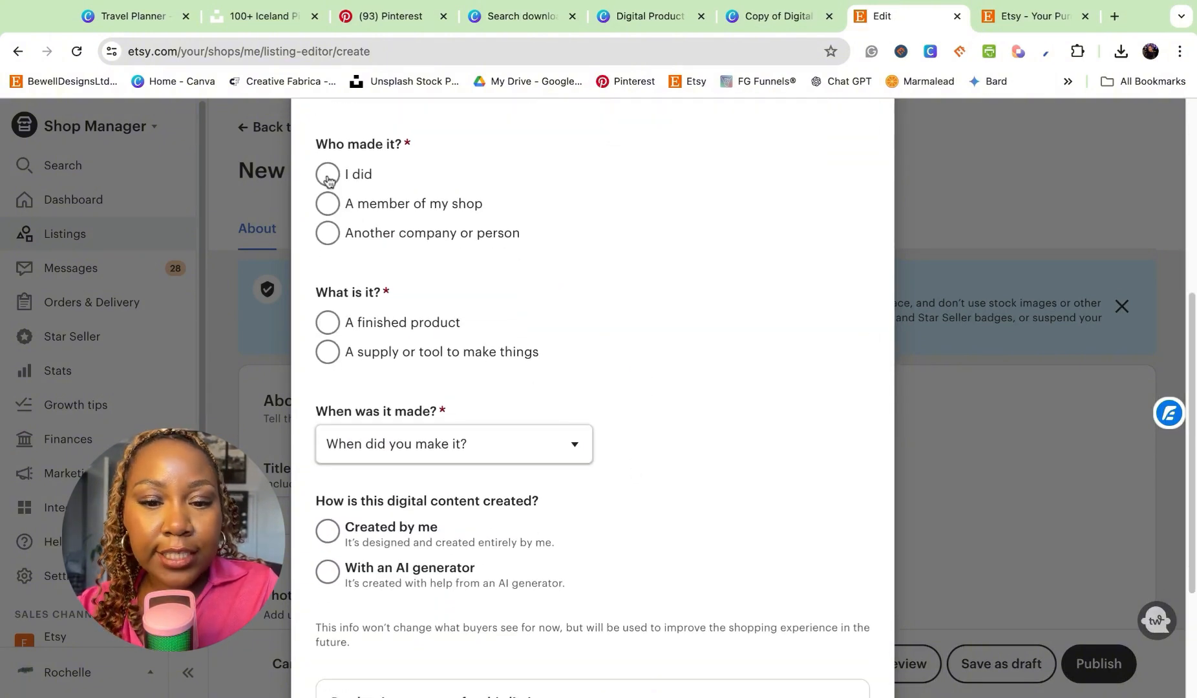
{"action": "scroll", "coordinate": [381, 401], "scroll_direction": "down", "scroll_amount": 1}
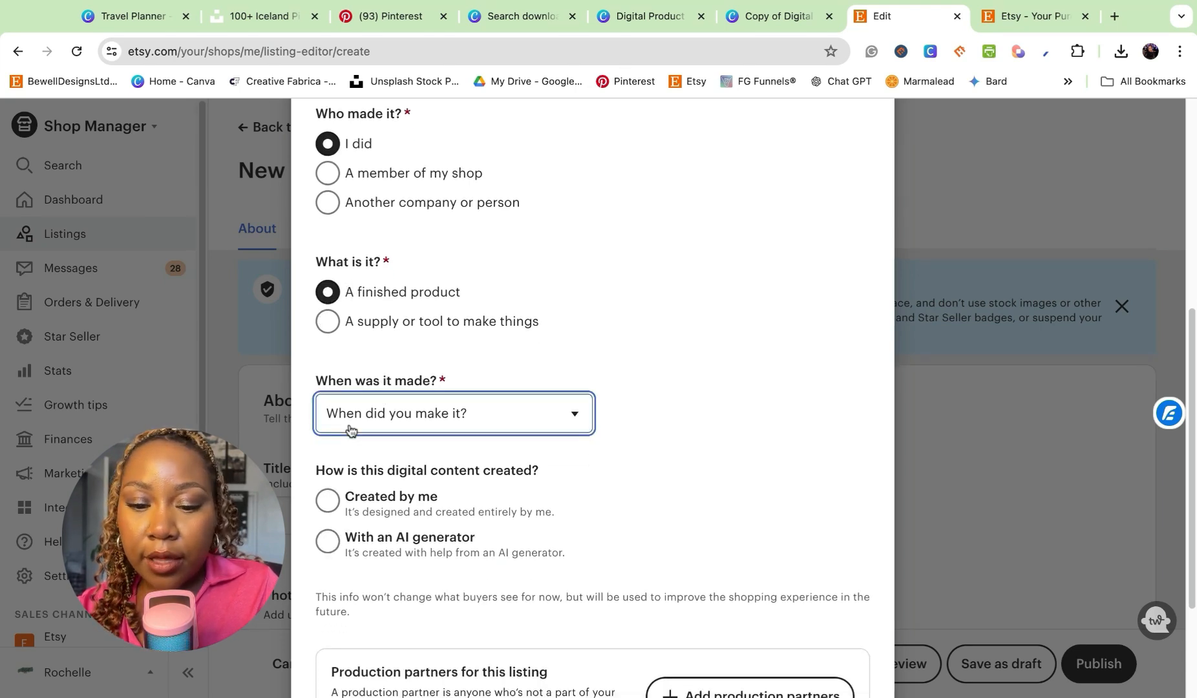
{"action": "left_click", "coordinate": [361, 479]}
{"action": "scroll", "coordinate": [362, 478], "scroll_direction": "down", "scroll_amount": 2}
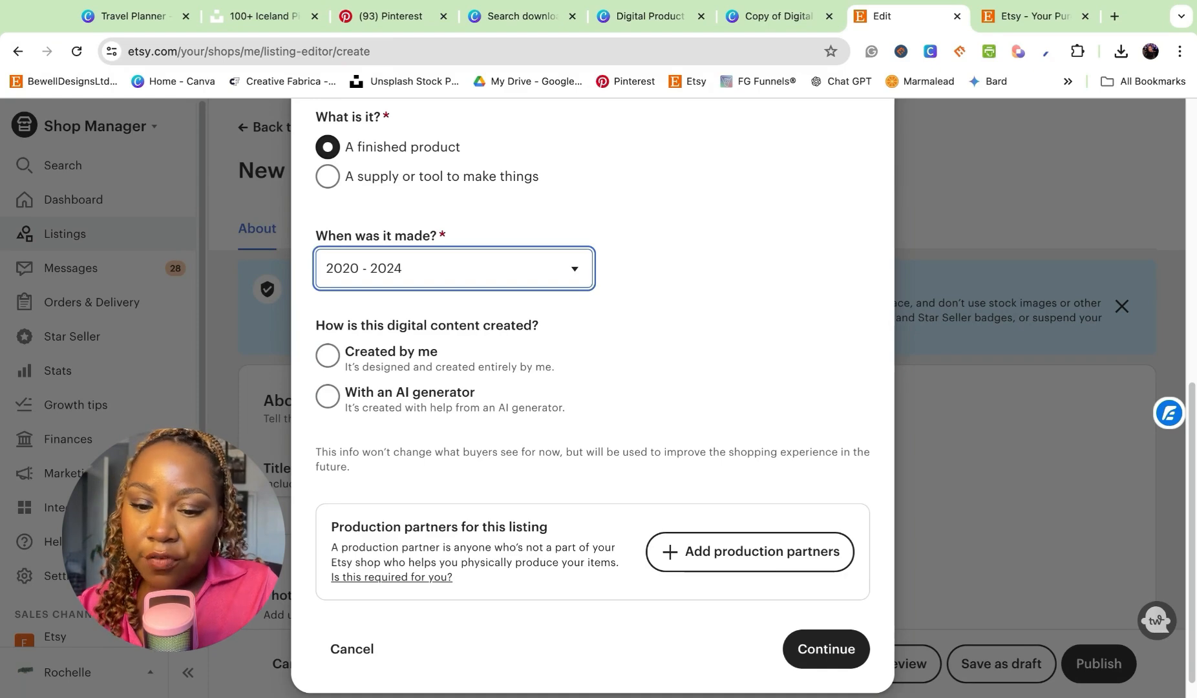
{"action": "left_click", "coordinate": [327, 354]}
{"action": "scroll", "coordinate": [824, 646], "scroll_direction": "down", "scroll_amount": 1}
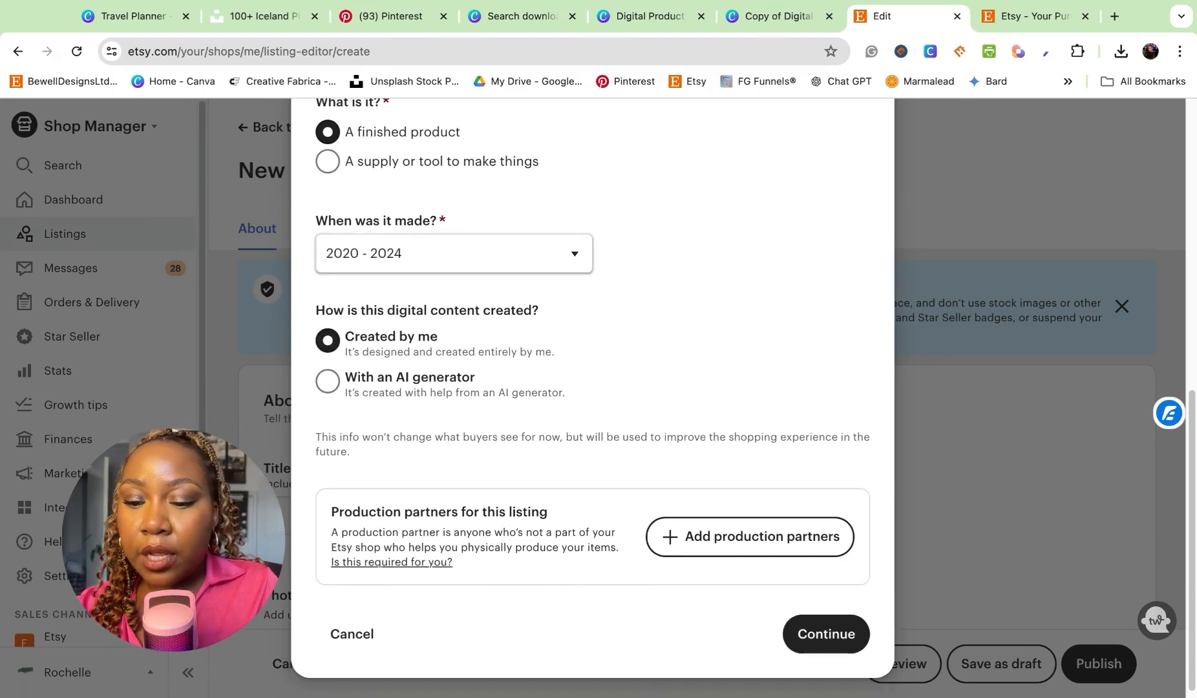
{"action": "left_click", "coordinate": [825, 630]}
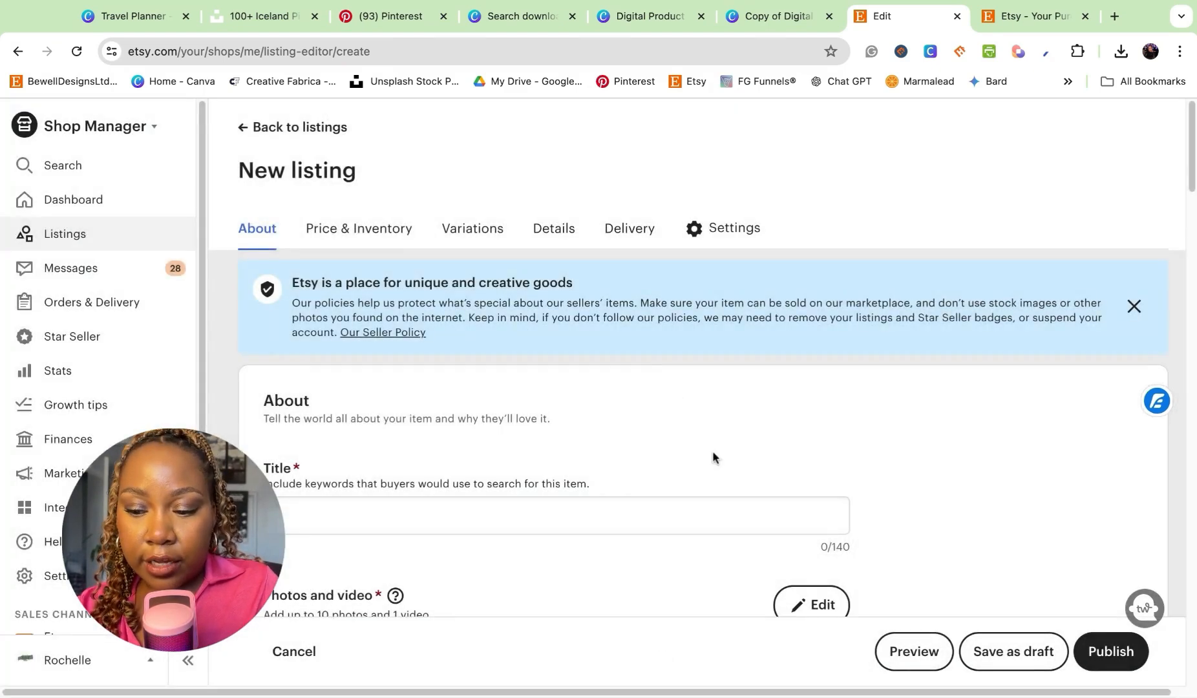
- Add TravelPlanner.pdf to the new listing as its digital file
{"action": "scroll", "coordinate": [764, 472], "scroll_direction": "down", "scroll_amount": 3}
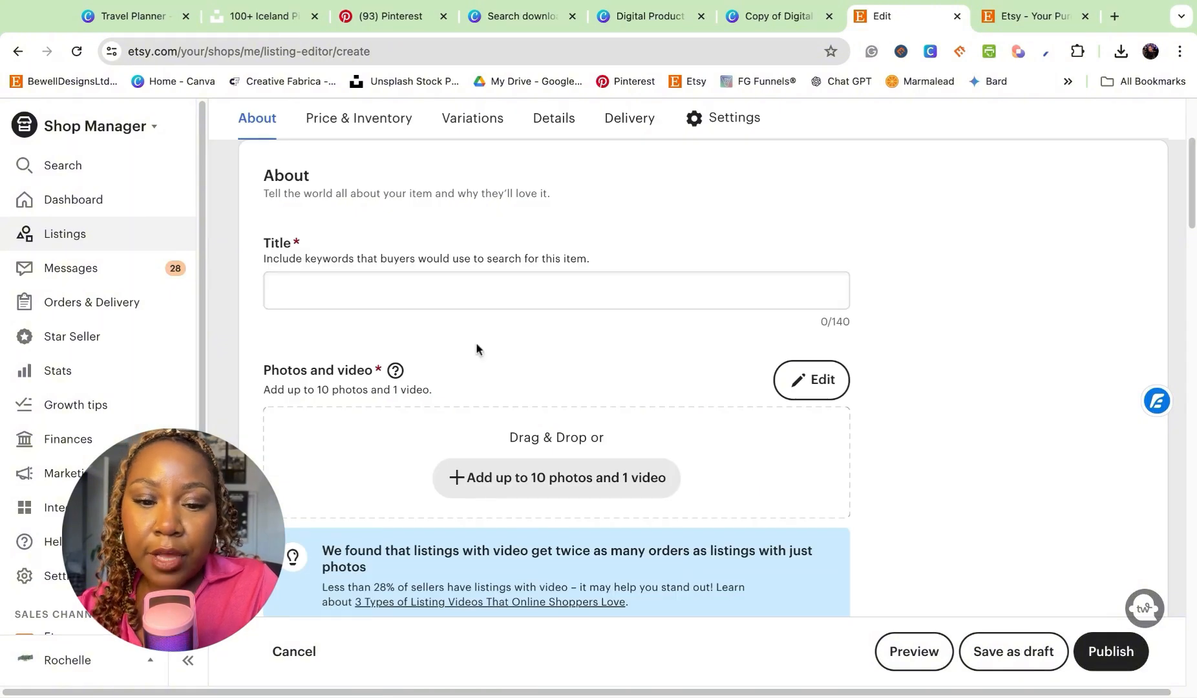
{"action": "left_click", "coordinate": [422, 296]}
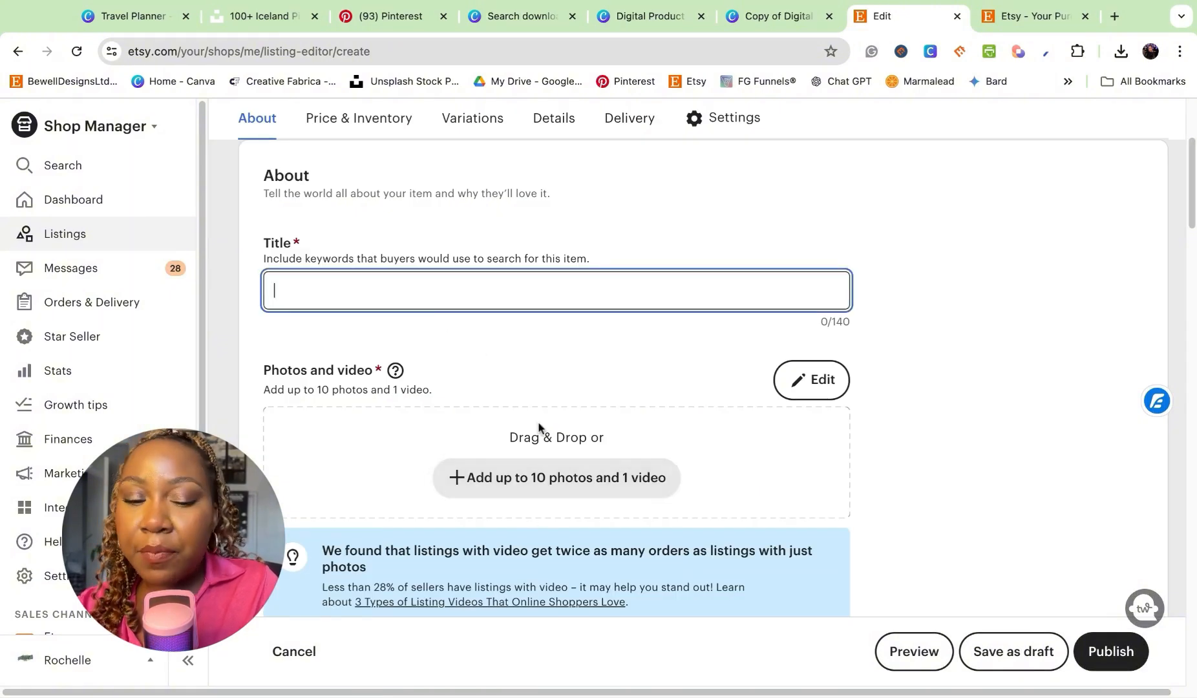
{"action": "scroll", "coordinate": [537, 428], "scroll_direction": "down", "scroll_amount": 8}
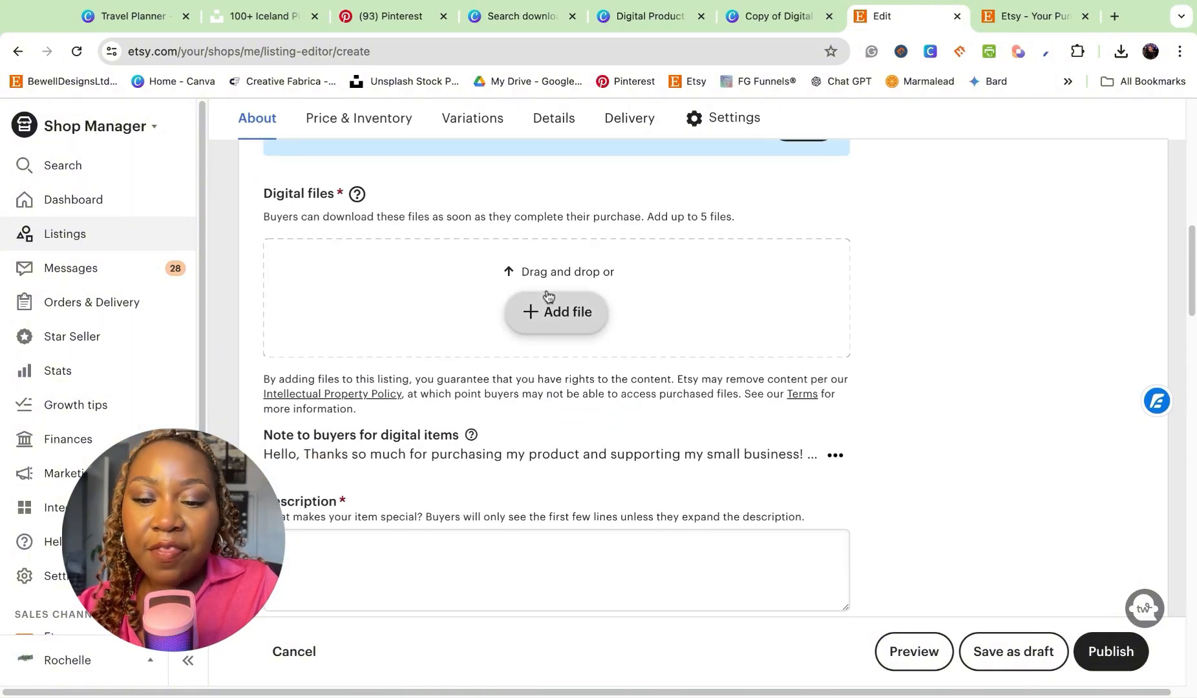
{"action": "left_click", "coordinate": [546, 329]}
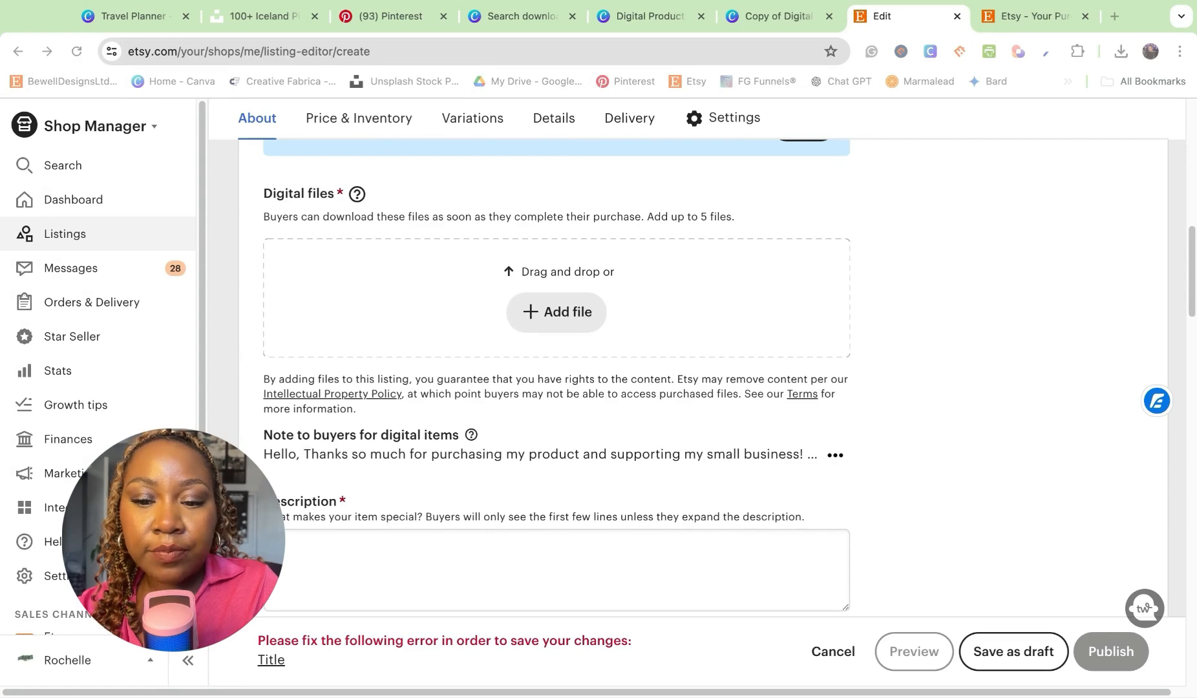
{"action": "left_click", "coordinate": [658, 599]}
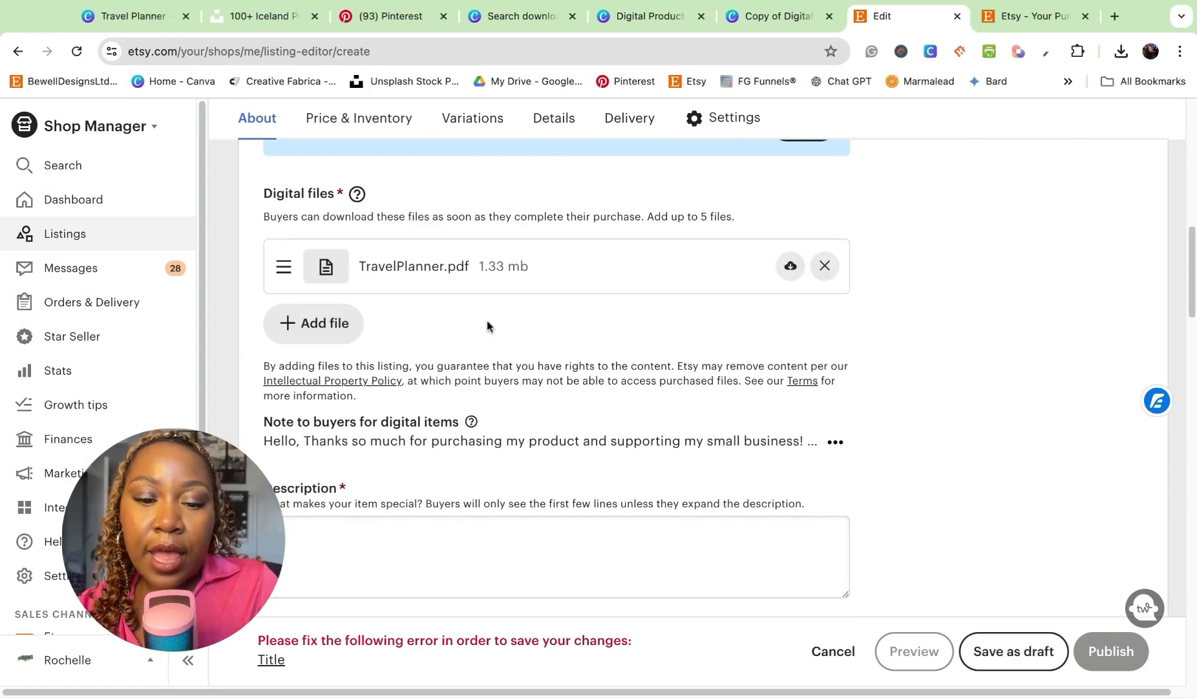
- Review the new listing's description and price fields without filling them in
{"action": "scroll", "coordinate": [486, 325], "scroll_direction": "down", "scroll_amount": 3}
{"action": "left_click", "coordinate": [299, 352]}
{"action": "scroll", "coordinate": [294, 498], "scroll_direction": "down", "scroll_amount": 3}
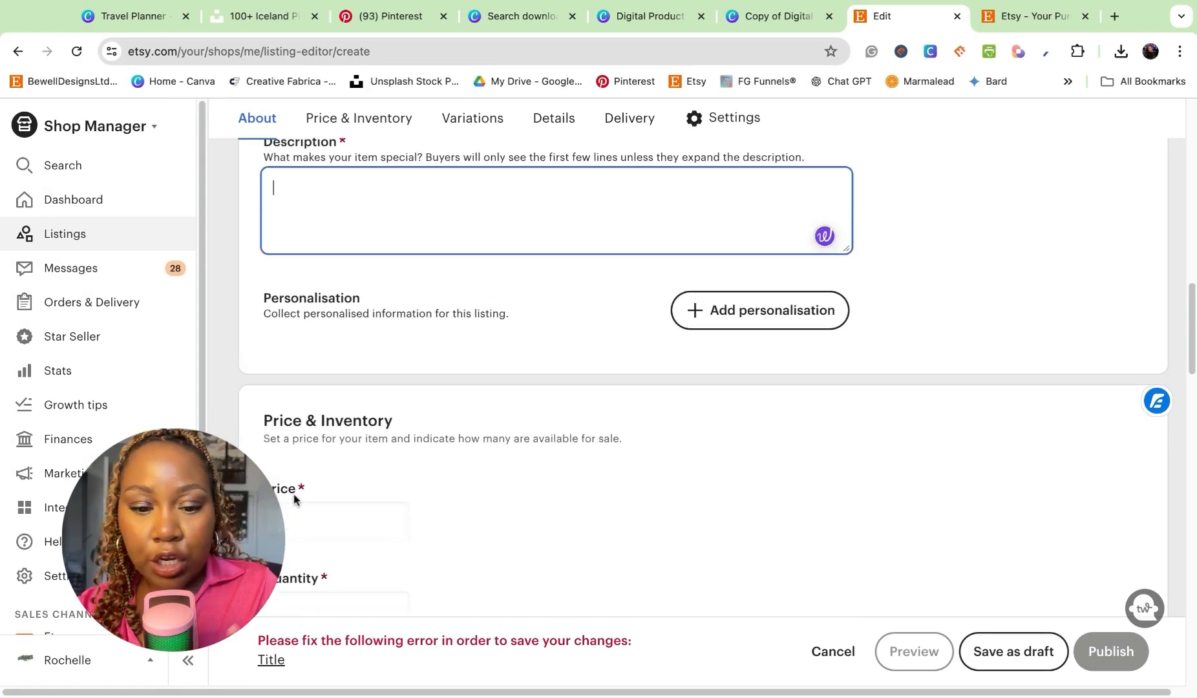
{"action": "scroll", "coordinate": [294, 497], "scroll_direction": "down", "scroll_amount": 1}
{"action": "left_click", "coordinate": [283, 491]}
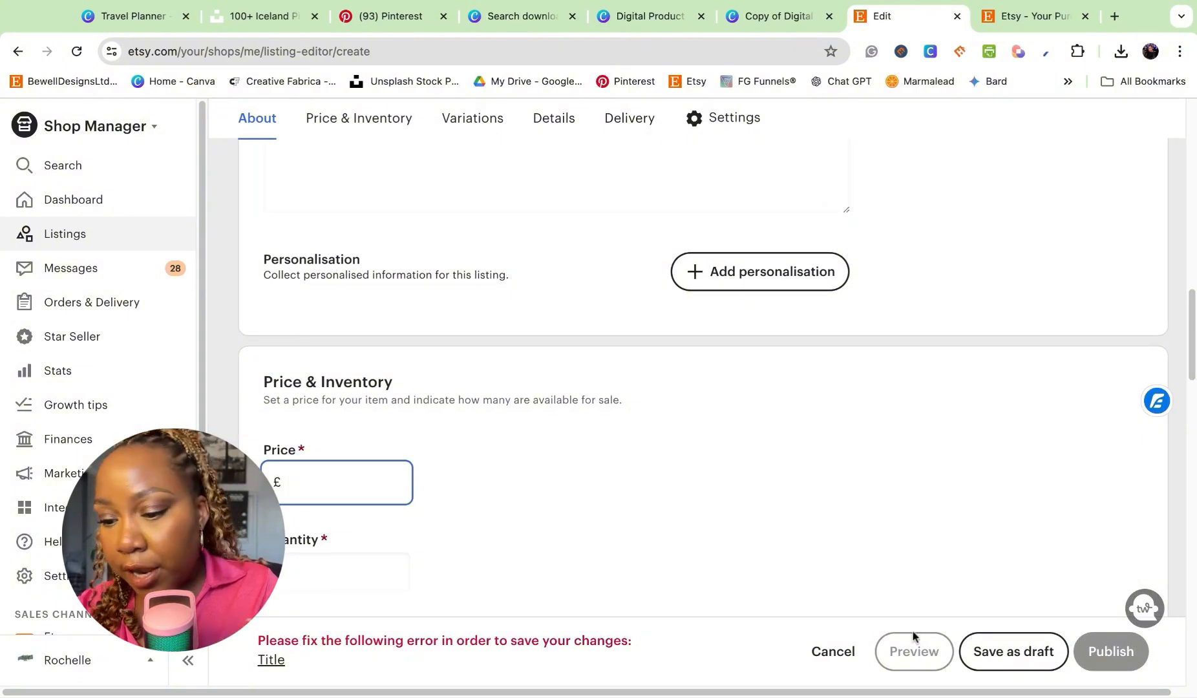